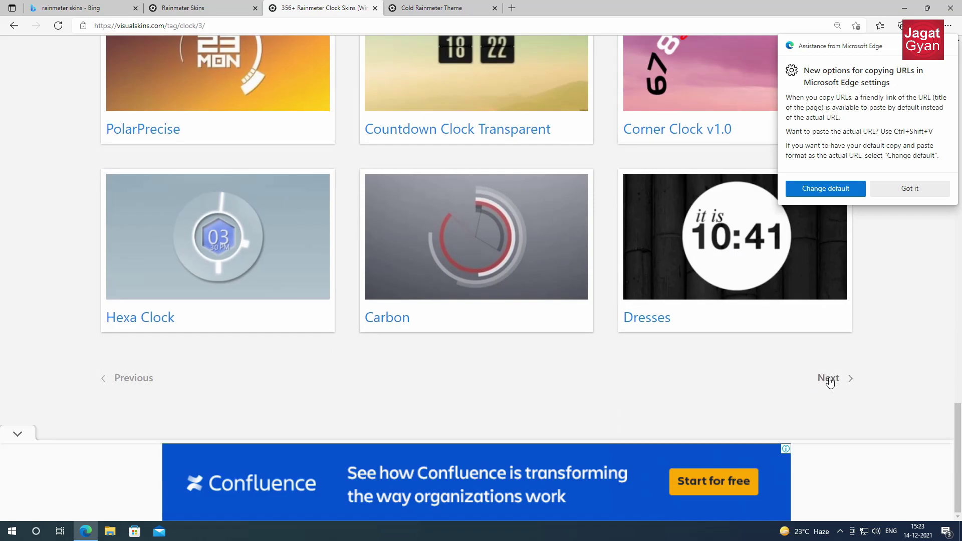
Browse the Rainmeter clock skins on pages 4 through 6 of the VisualSkins listing
click(827, 378)
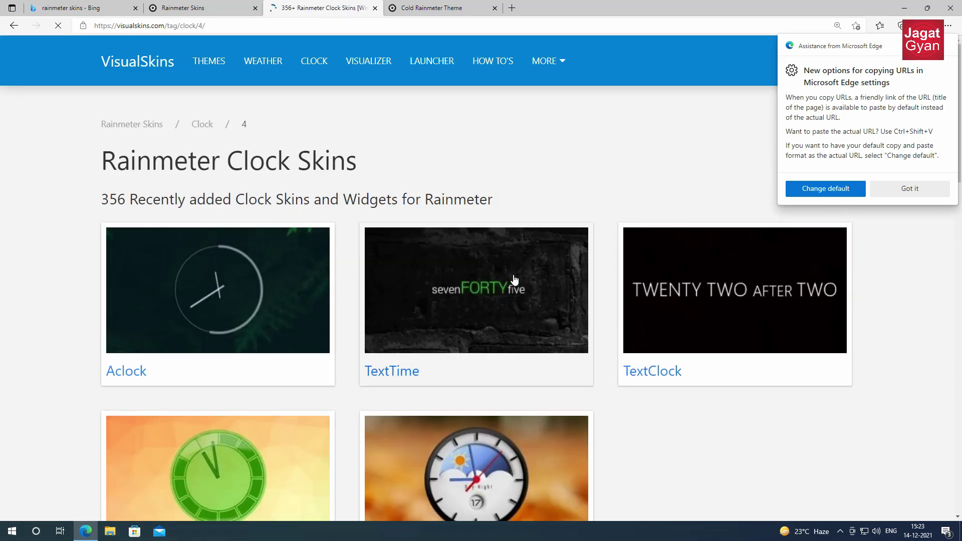
scroll(516, 280, down, 3)
scroll(517, 280, down, 6)
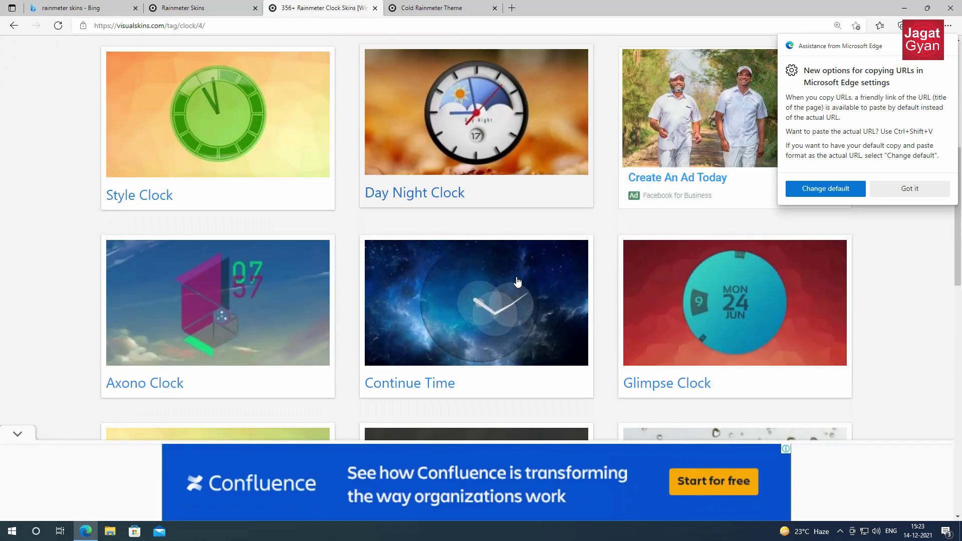
scroll(540, 286, down, 10)
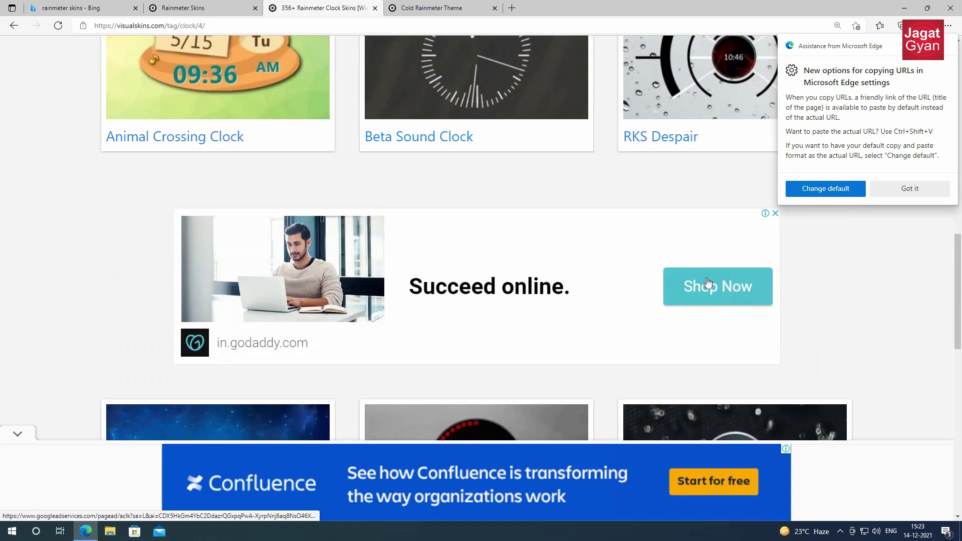
scroll(771, 321, down, 8)
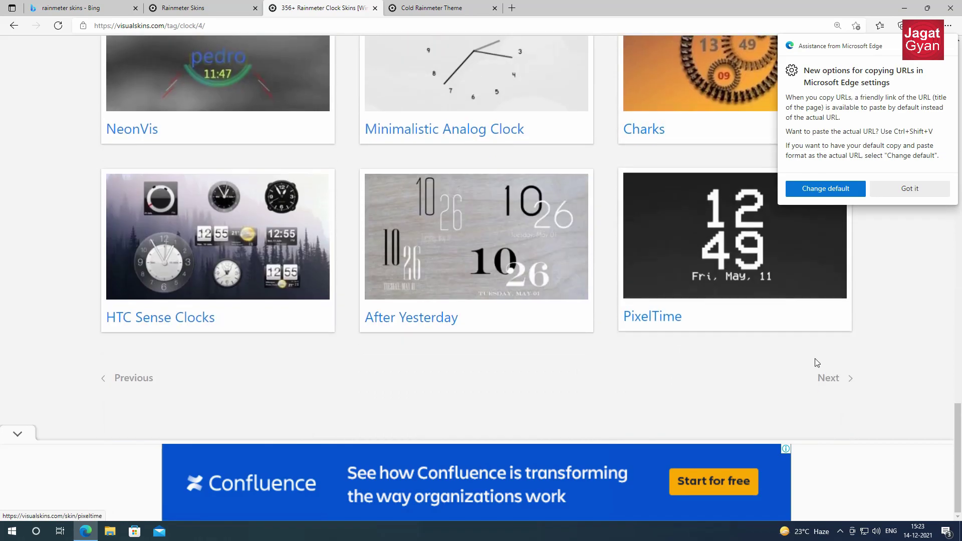
click(835, 376)
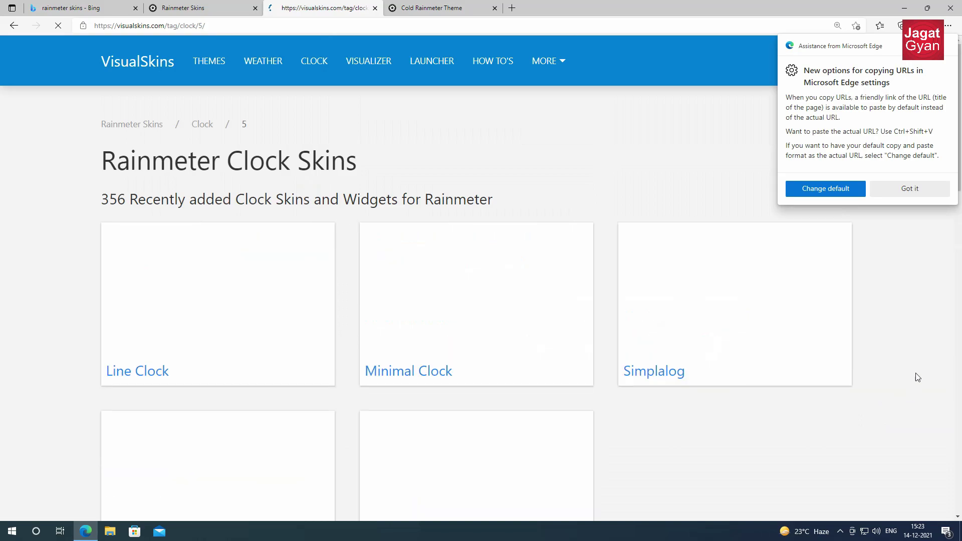
scroll(571, 305, down, 8)
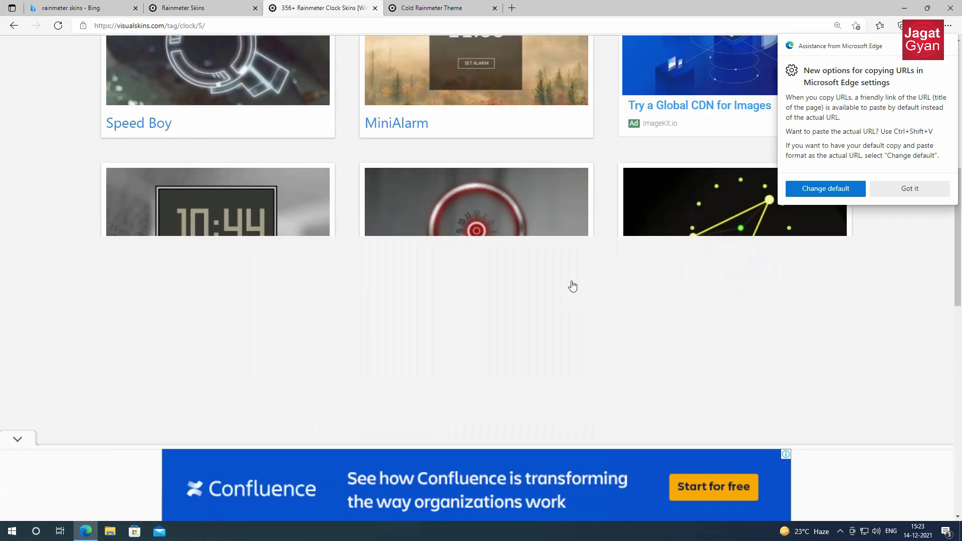
scroll(719, 307, down, 5)
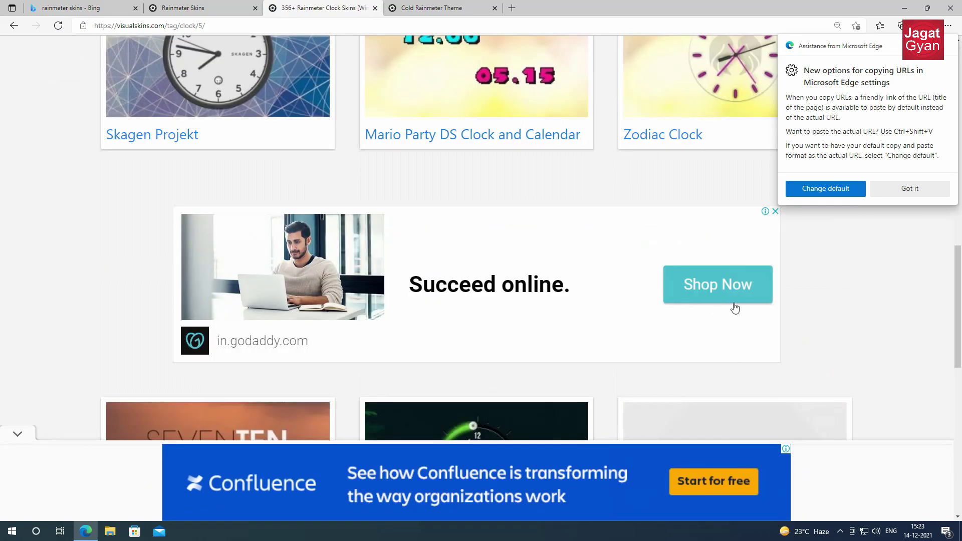
scroll(781, 333, down, 15)
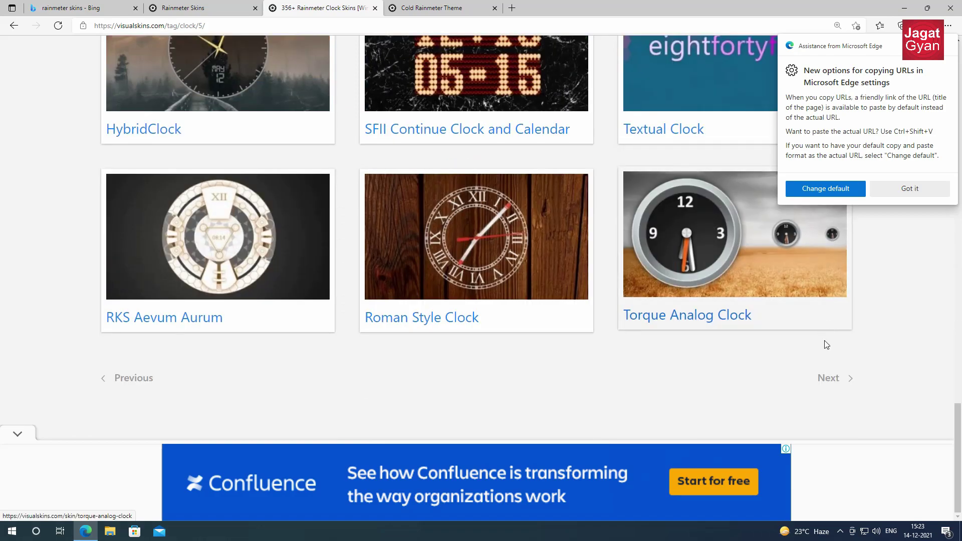
click(827, 378)
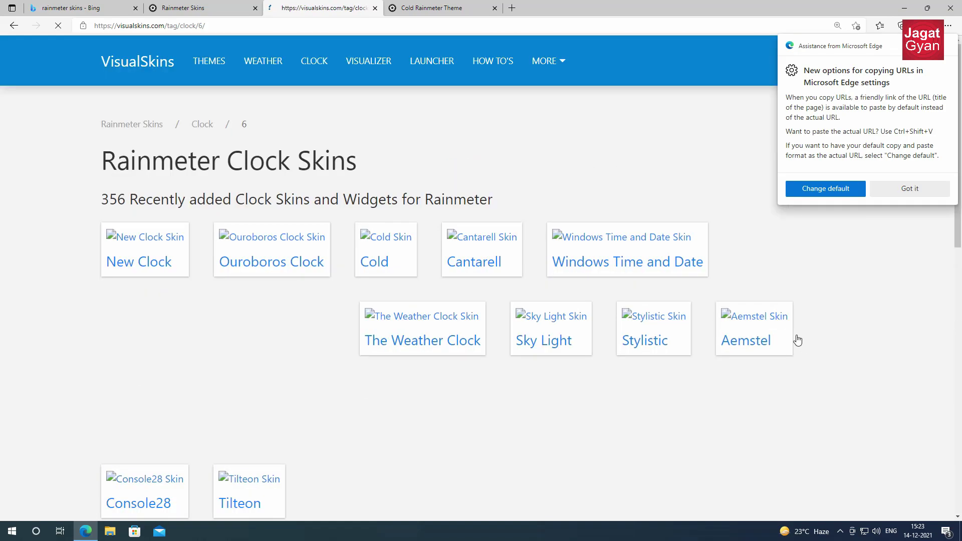
scroll(736, 329, down, 2)
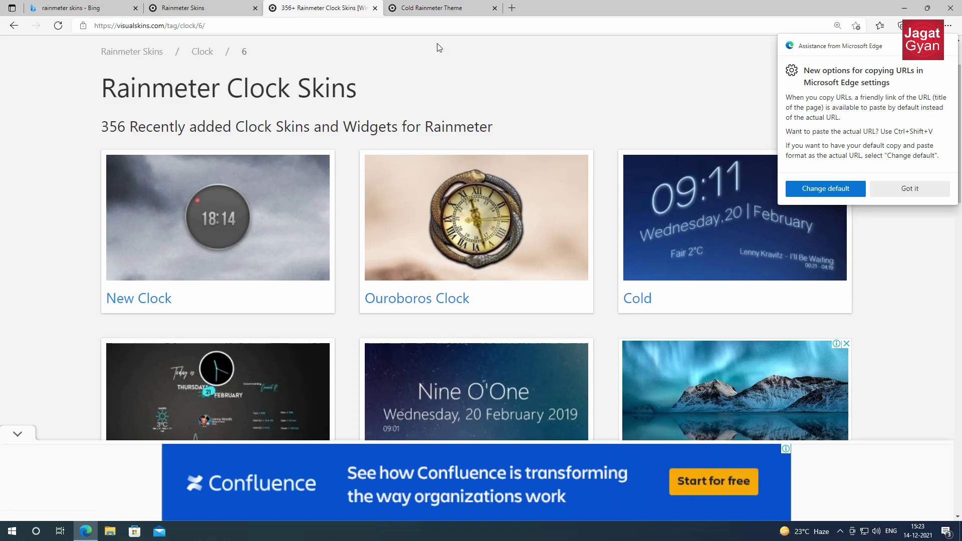
Download the cold.rmskin file from the Cold Rainmeter Theme page and dismiss the notice about copying URLs
click(441, 8)
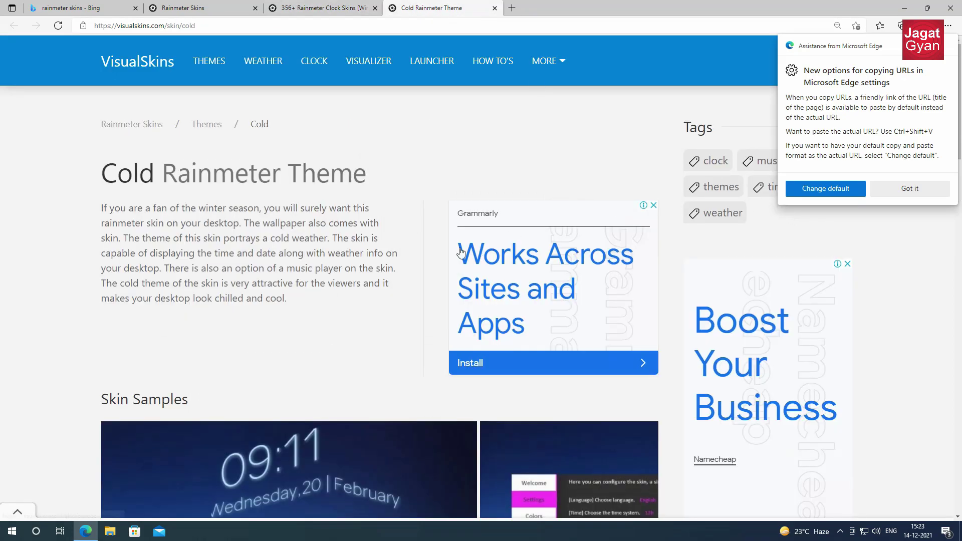
scroll(436, 264, down, 10)
scroll(350, 221, up, 3)
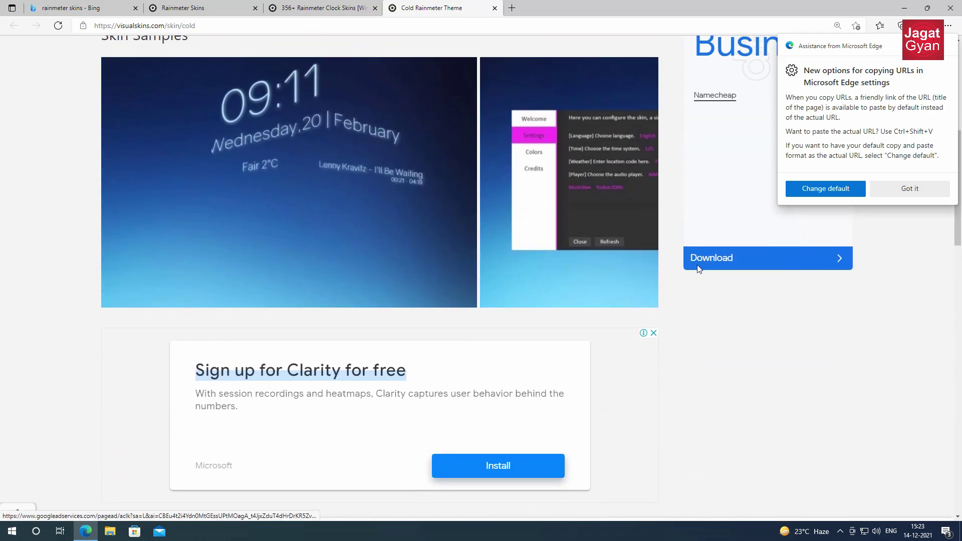
scroll(698, 269, up, 6)
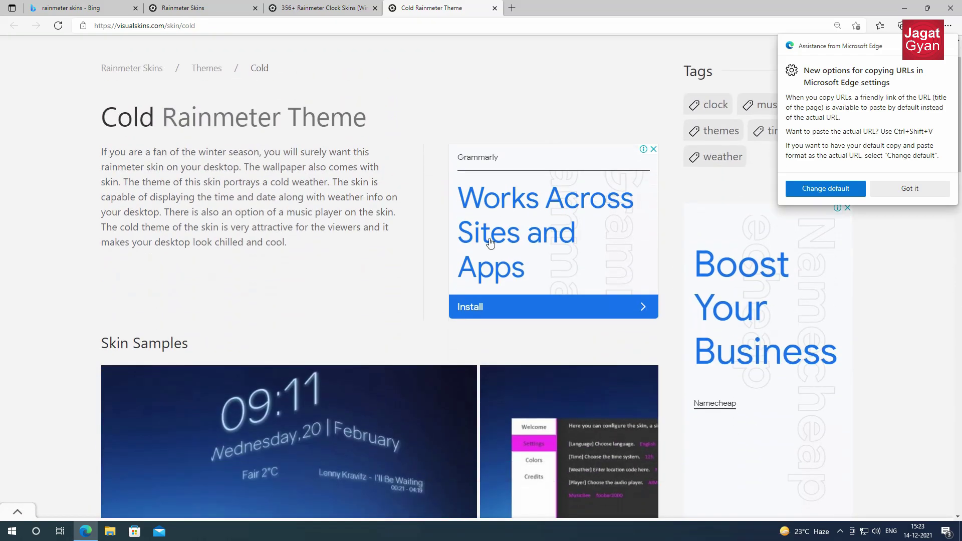
scroll(490, 243, down, 11)
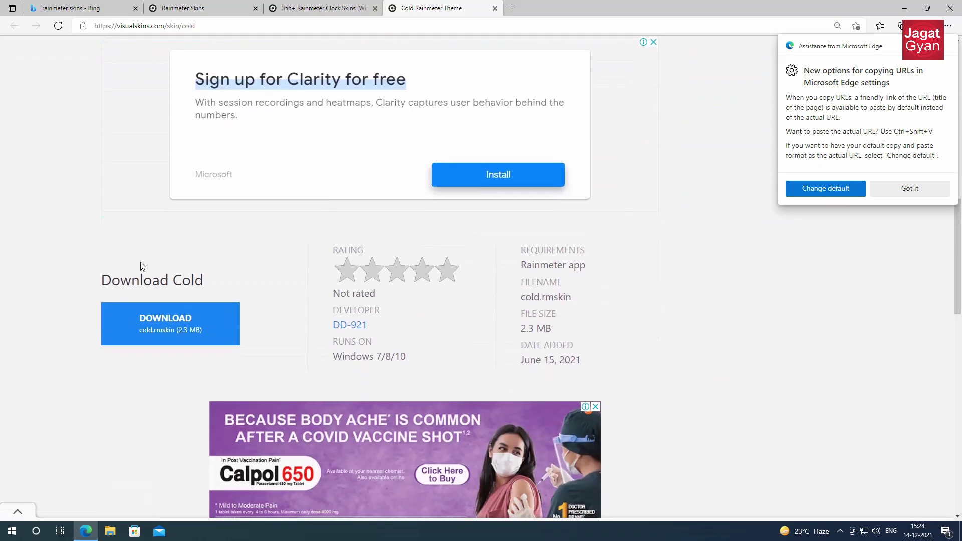
scroll(811, 305, up, 4)
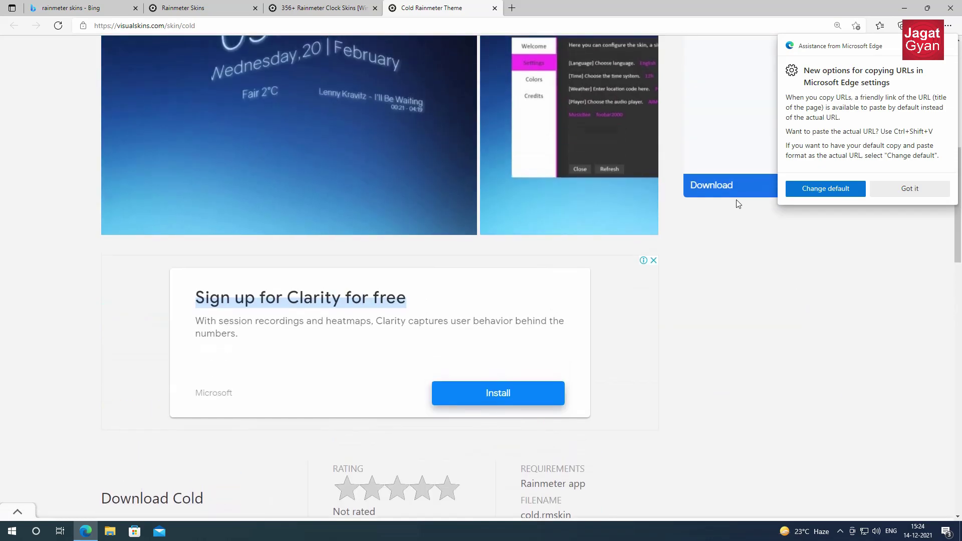
scroll(359, 370, down, 4)
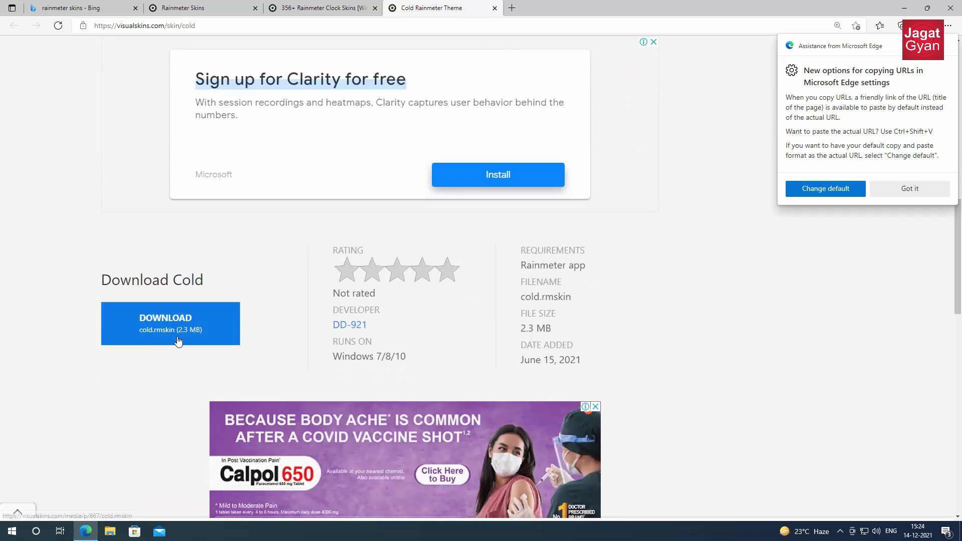
click(150, 331)
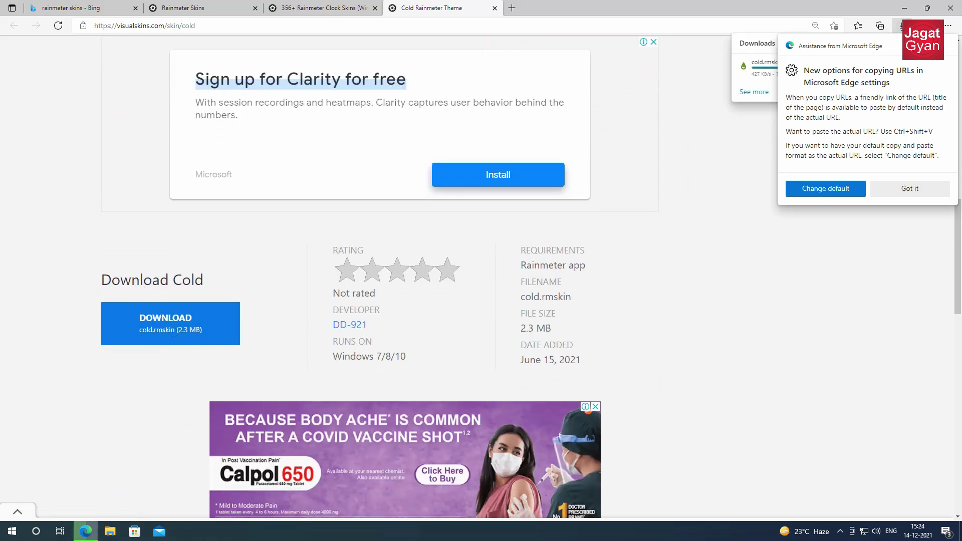
click(910, 193)
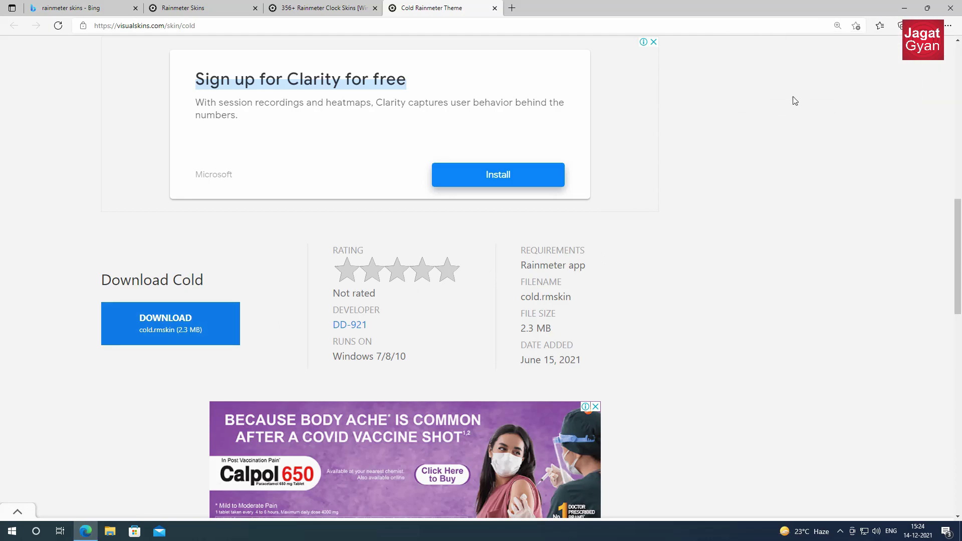
Minimize the browser, open the Downloads folder in File Explorer and show its files as large icons
click(904, 8)
key(super+e)
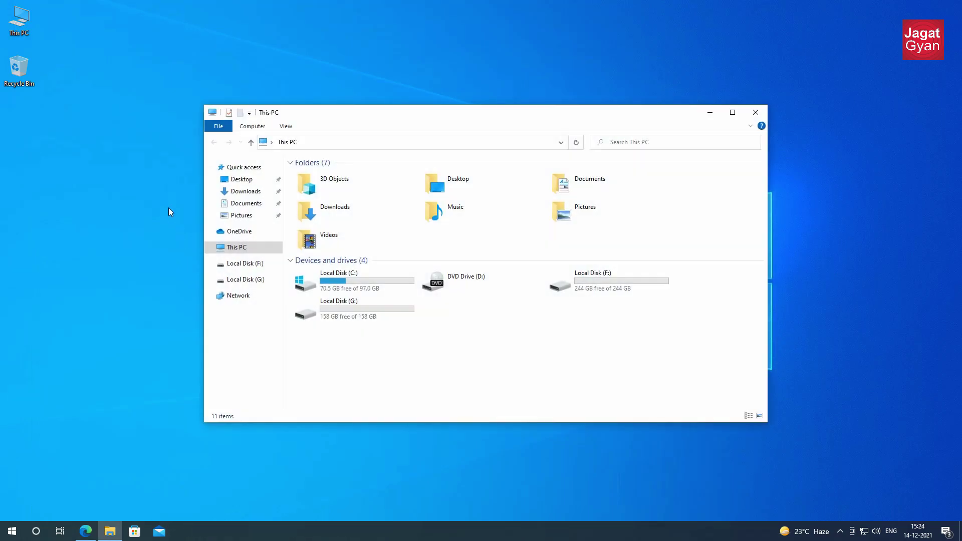
click(243, 191)
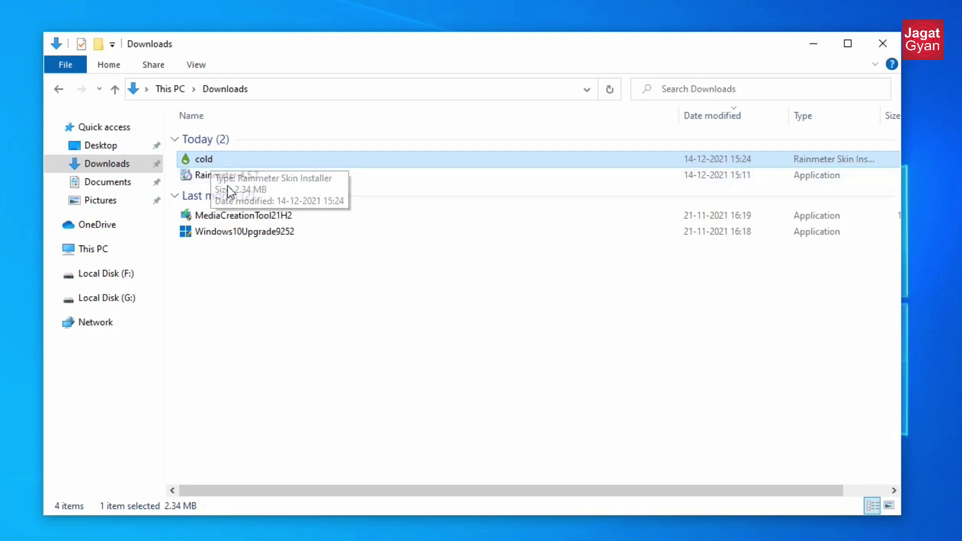
scroll(244, 201, up, 3)
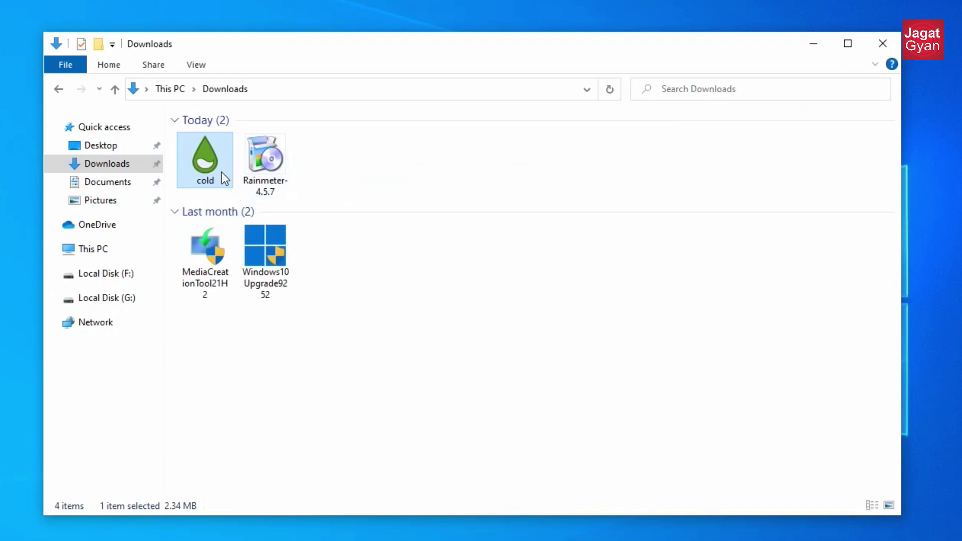
Install the Cold skin from the downloaded cold package and close the Downloads window
double_click(221, 174)
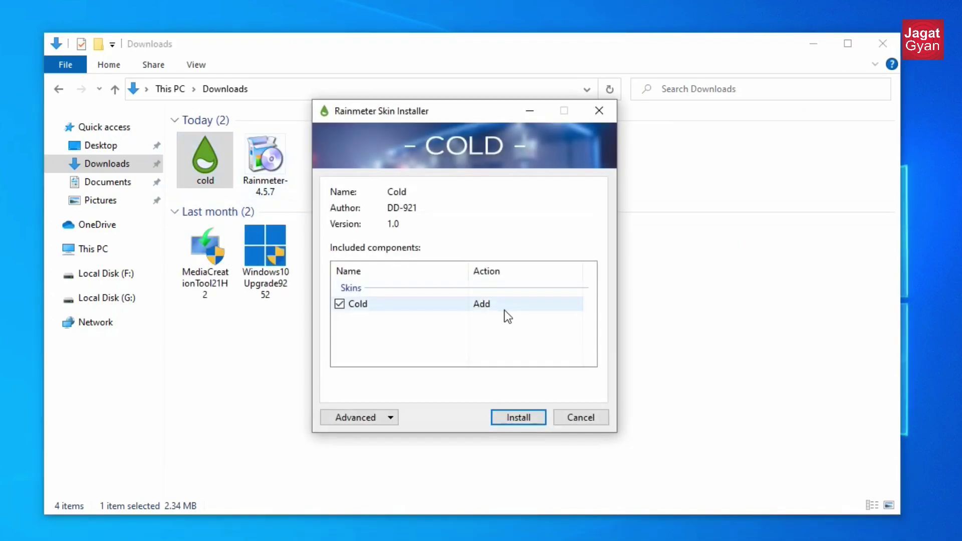
click(530, 416)
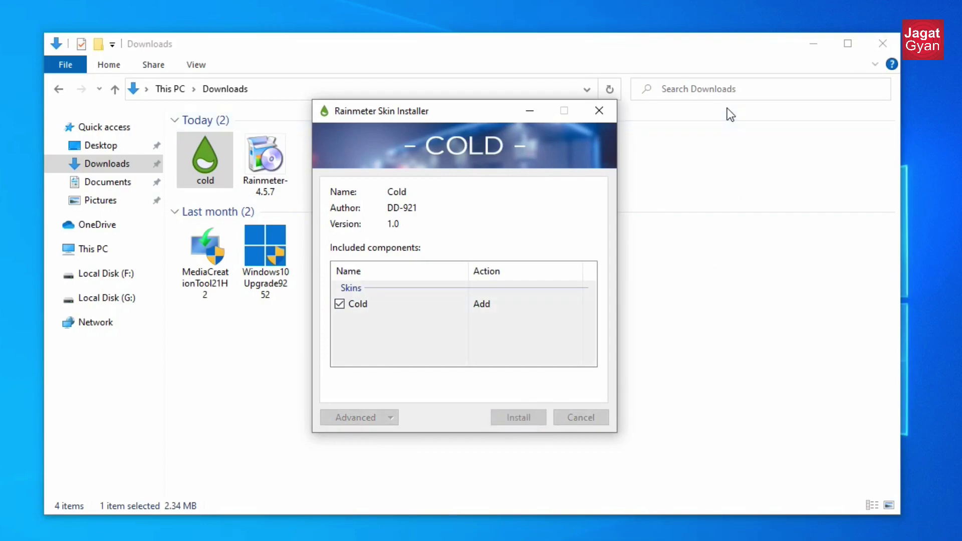
click(882, 45)
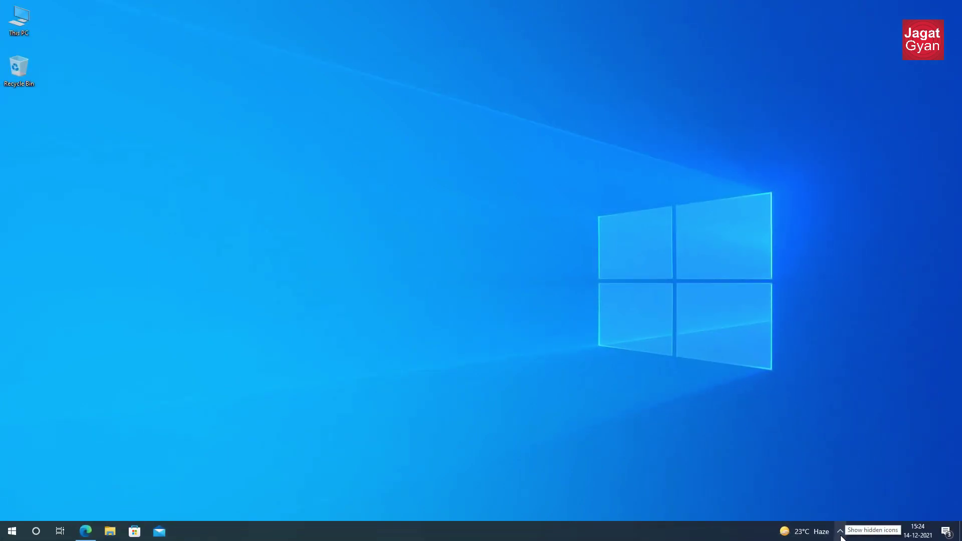
Open the Manage Rainmeter window, then go through the illustro skin's folder to the parent Skins folder and select the Cold folder
click(839, 532)
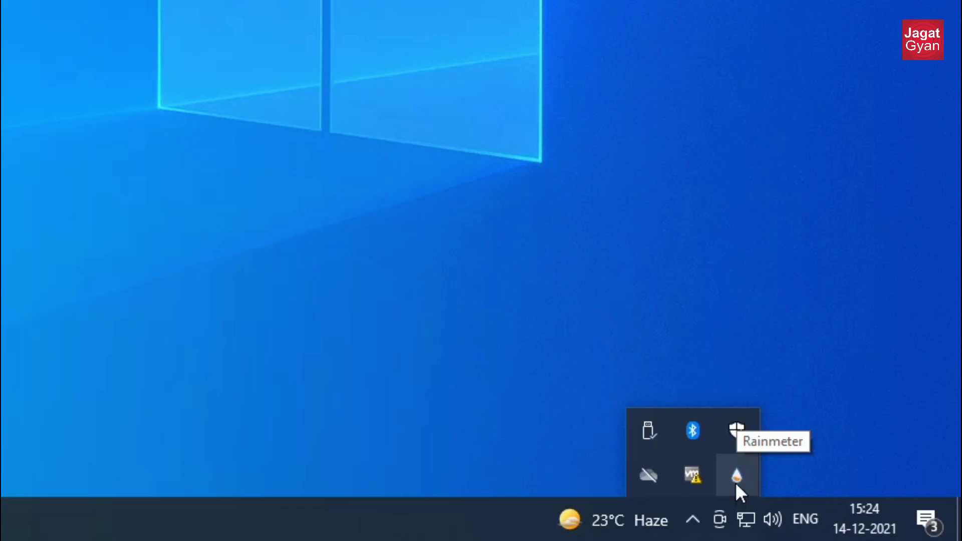
double_click(735, 478)
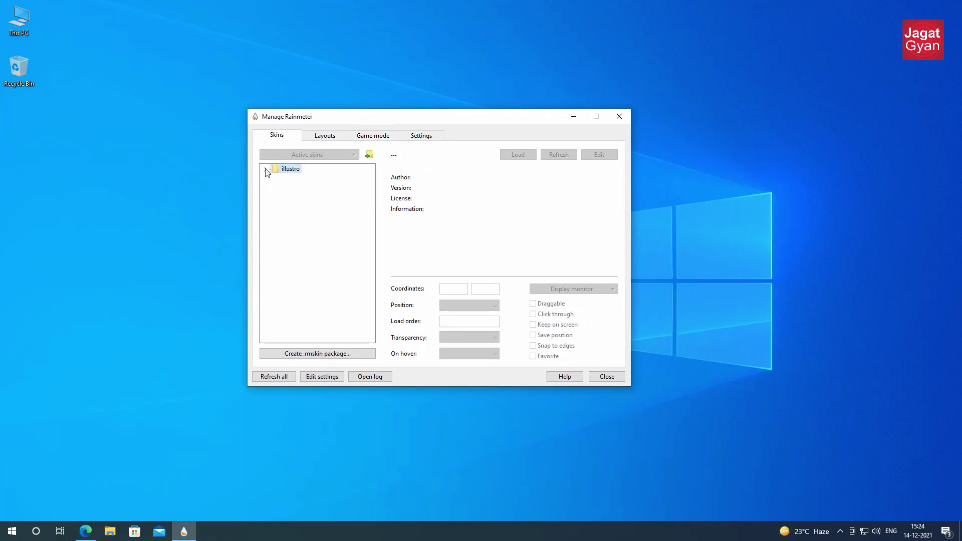
right_click(294, 170)
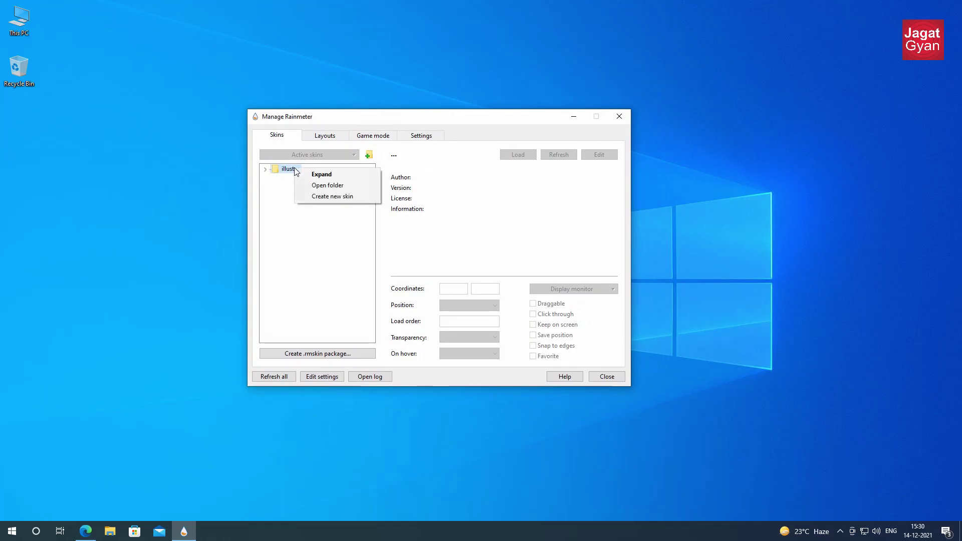
click(316, 185)
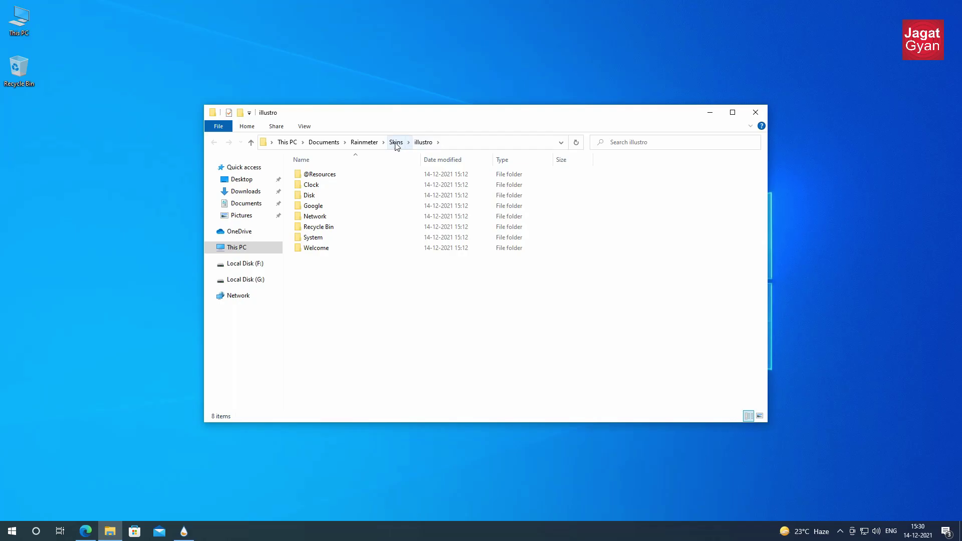
click(395, 142)
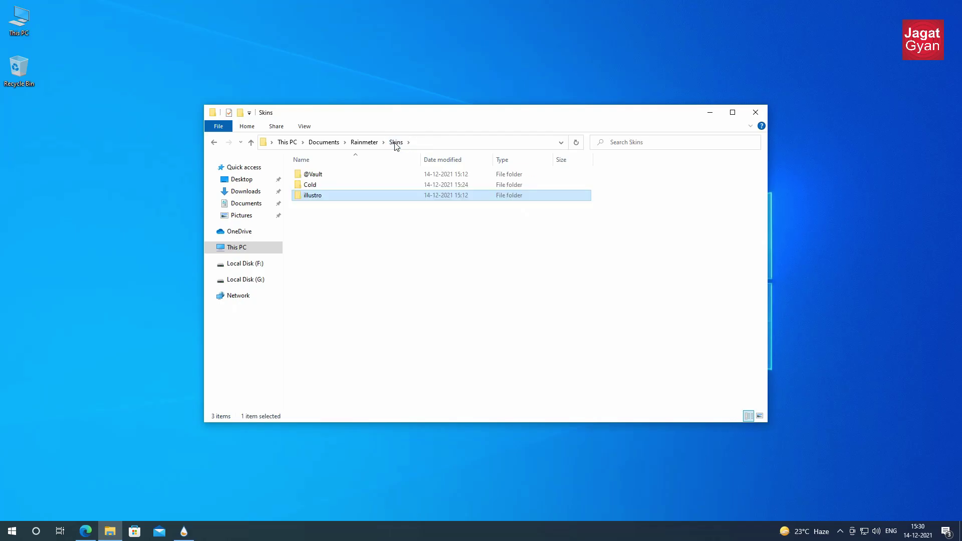
click(326, 183)
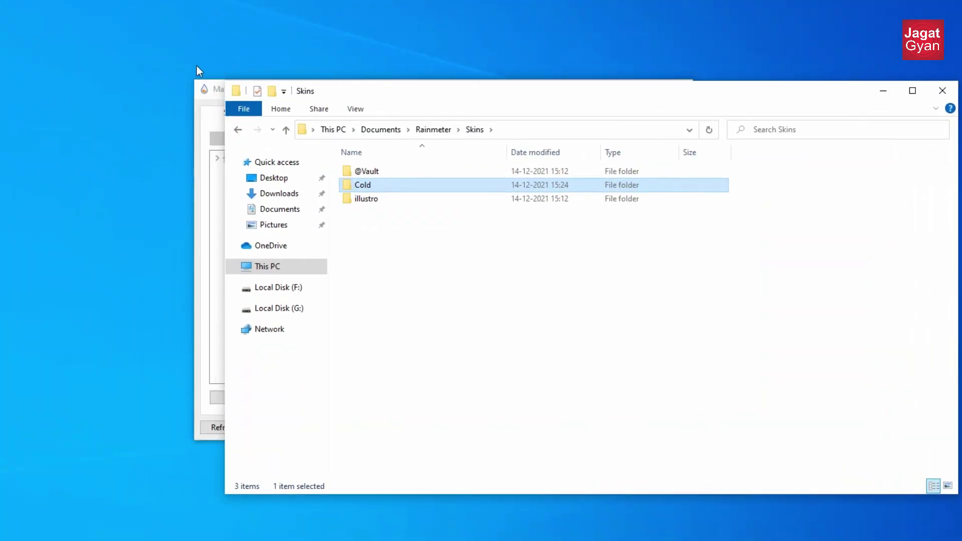
Check the cold package in the Downloads folder against the Skins folder, and close both File Explorer windows
key(super+e)
click(294, 210)
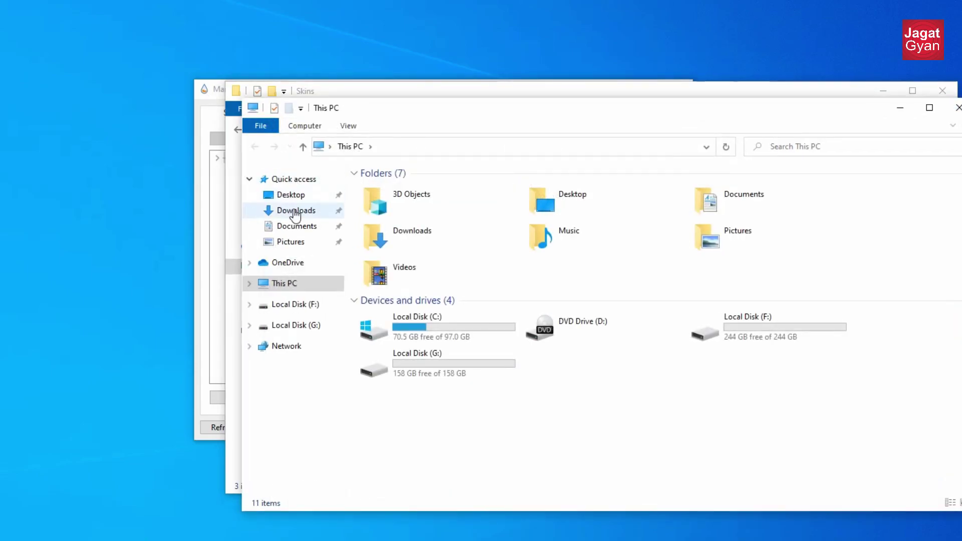
click(380, 205)
drag(422, 104, 634, 114)
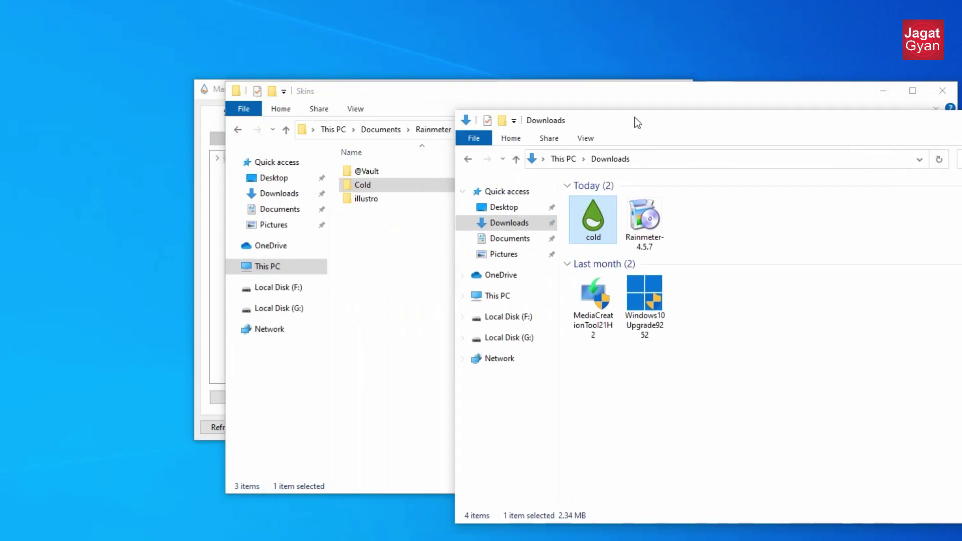
drag(821, 124, 508, 131)
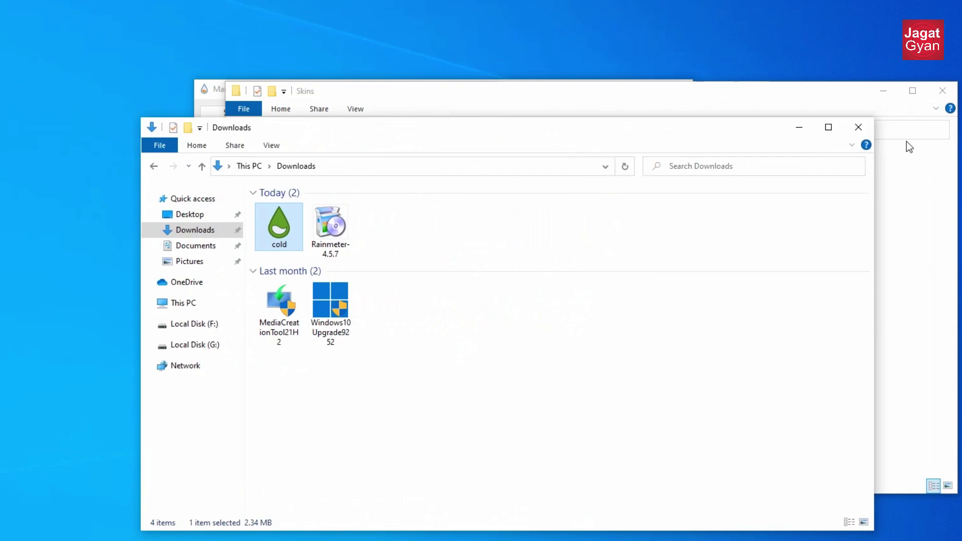
click(856, 124)
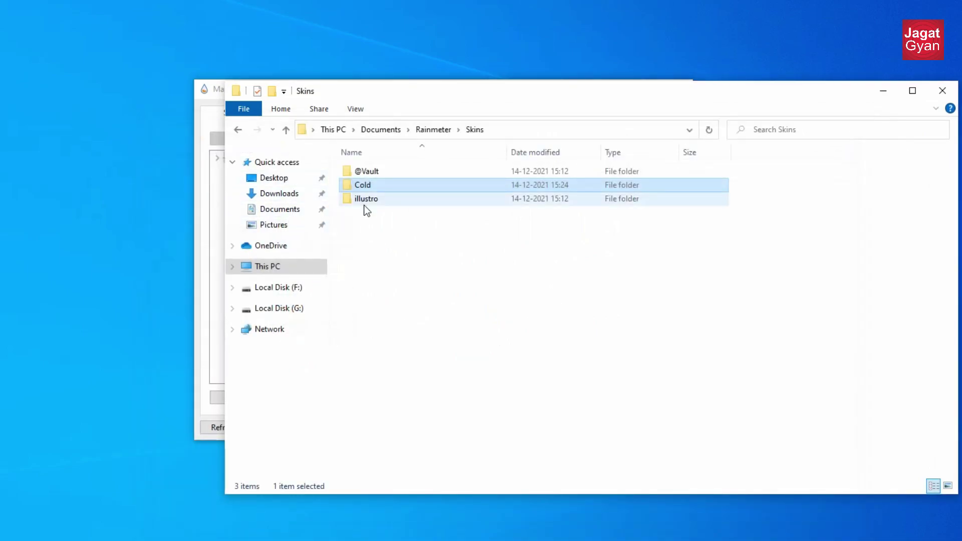
click(942, 90)
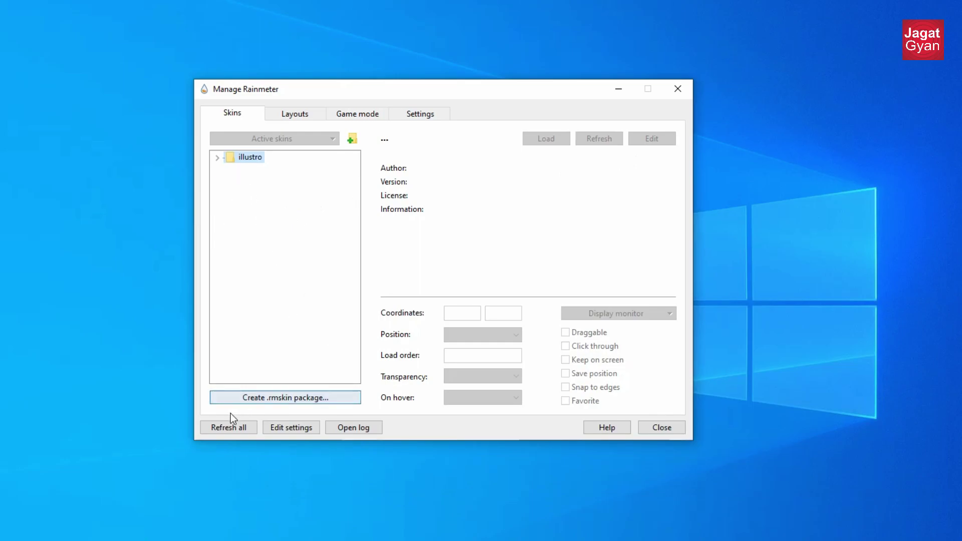
Refresh all skins in the manager, expand the Cold skin's Clock folder and load Clock.ini
click(235, 428)
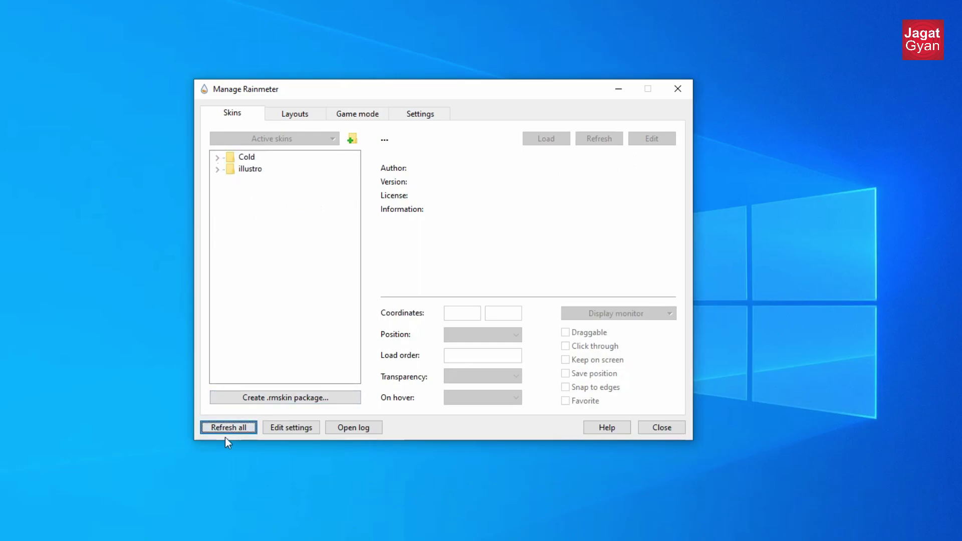
click(245, 158)
click(218, 159)
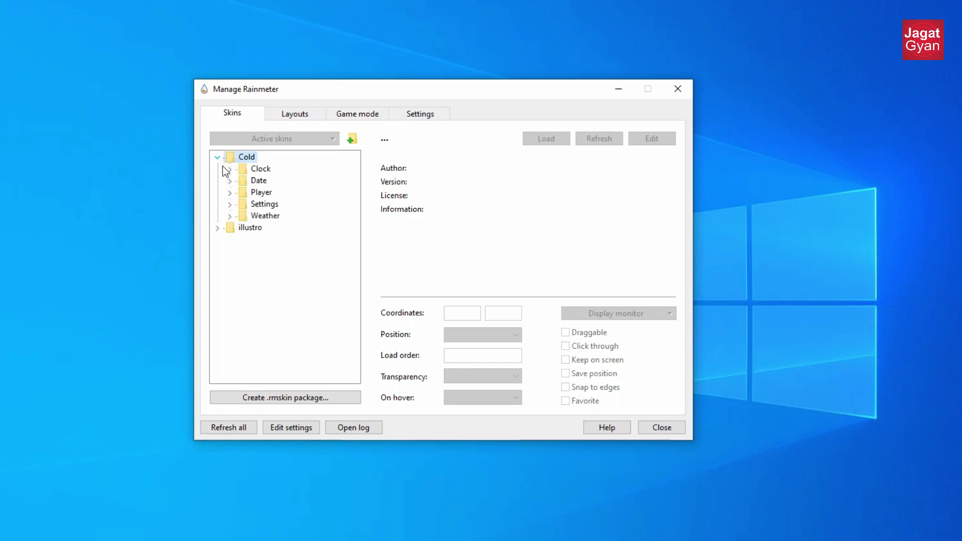
click(254, 172)
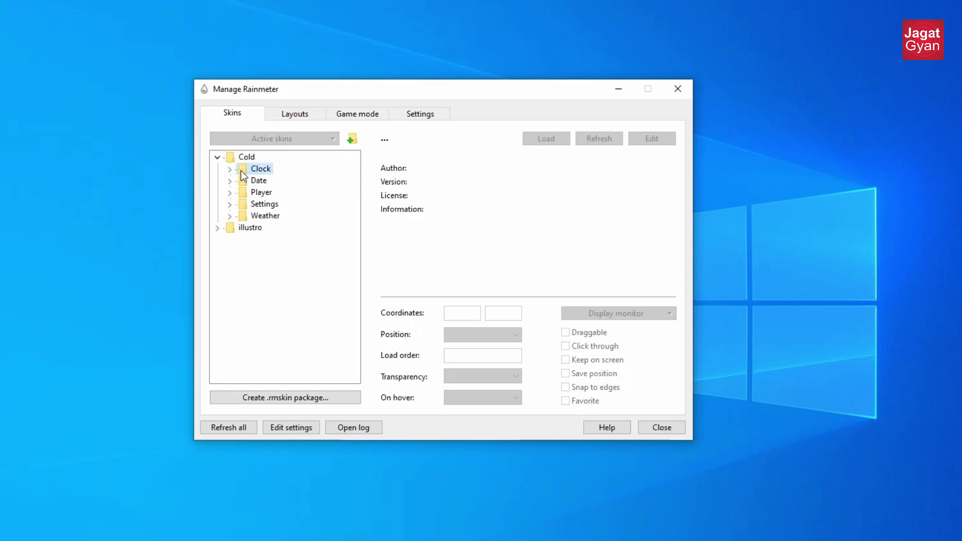
click(229, 170)
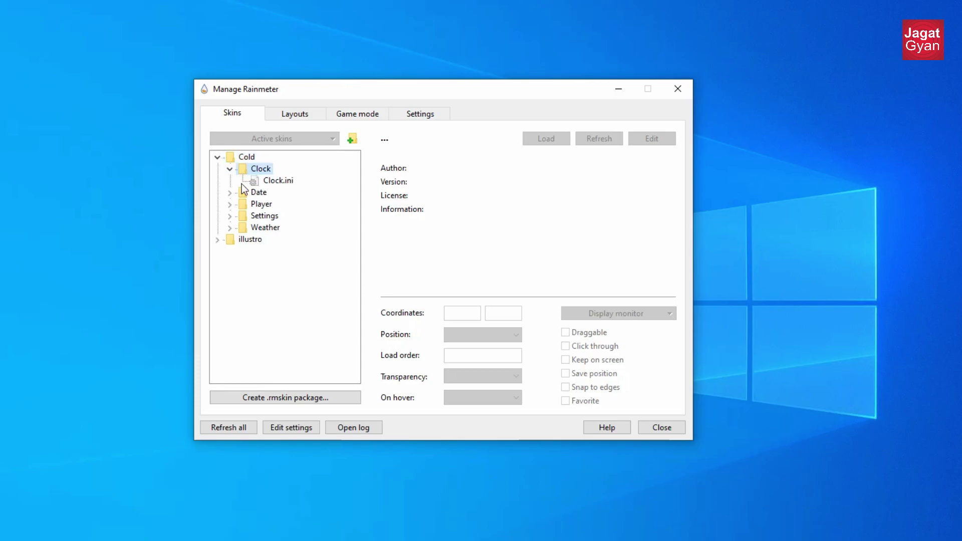
click(267, 181)
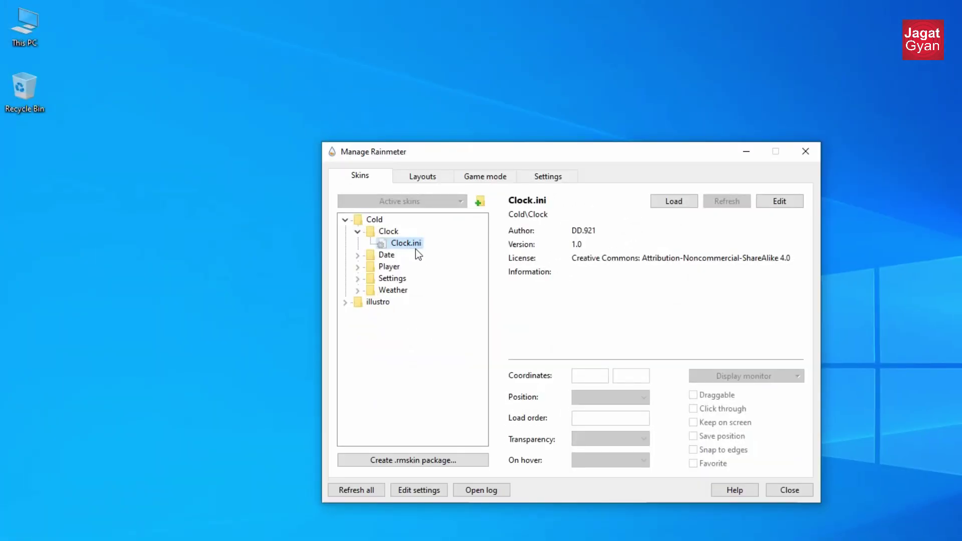
click(677, 205)
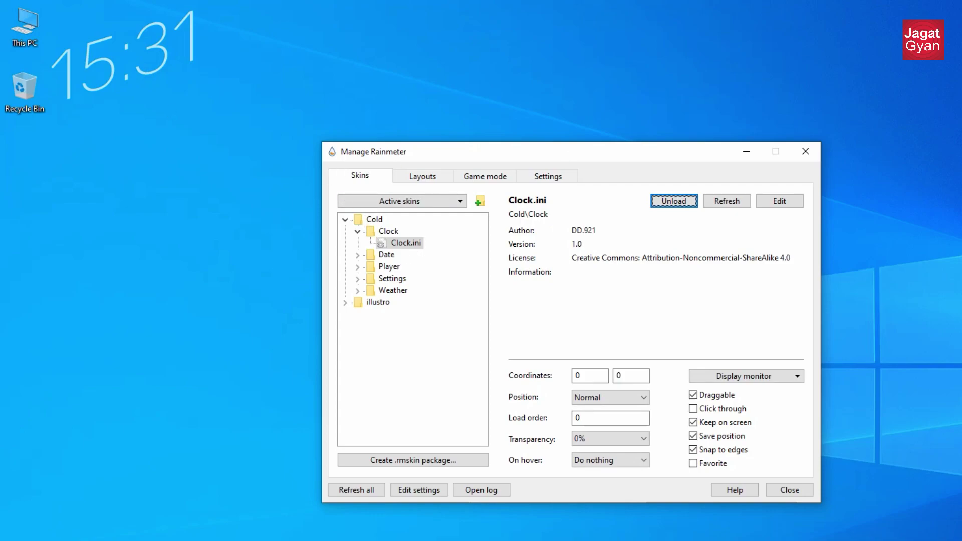
Expand the Cold skin's Date folder and load Date.ini
click(387, 255)
click(357, 255)
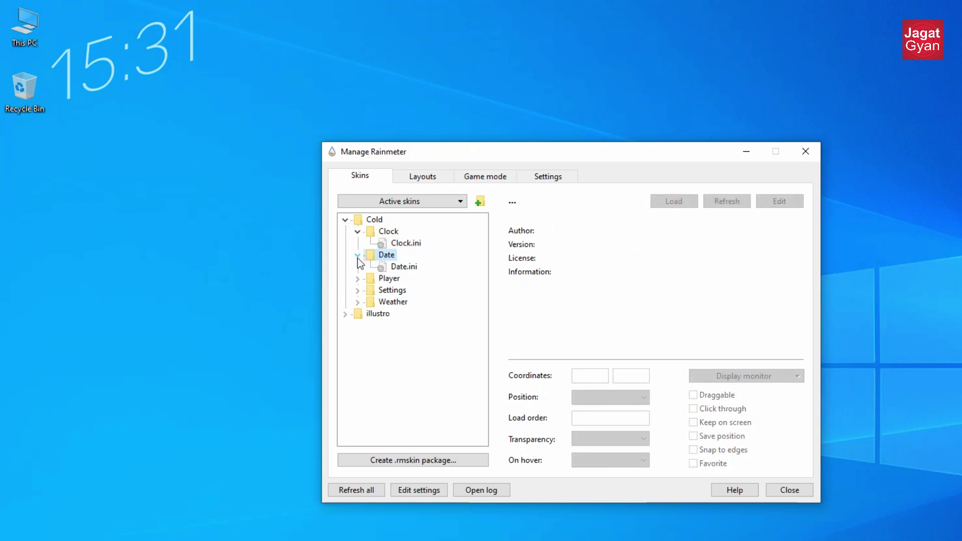
click(403, 266)
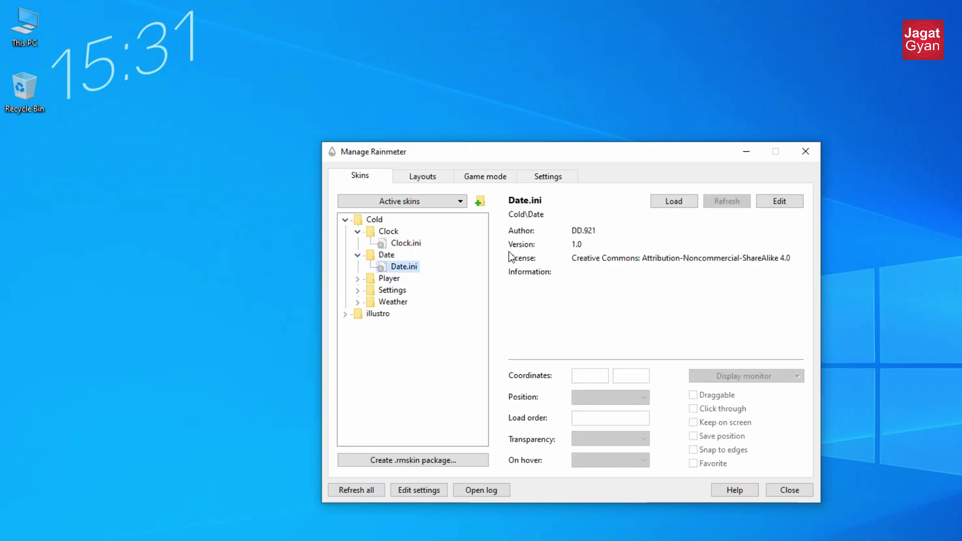
click(678, 204)
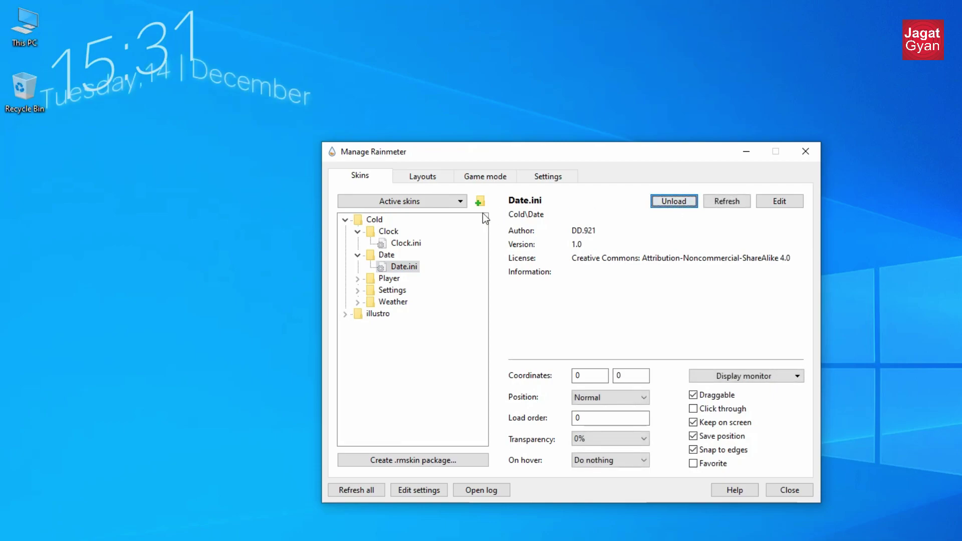
Examine the details of the Cold skin's Player.ini and Weather.ini, and collapse the Date, Player and Weather folders
double_click(382, 279)
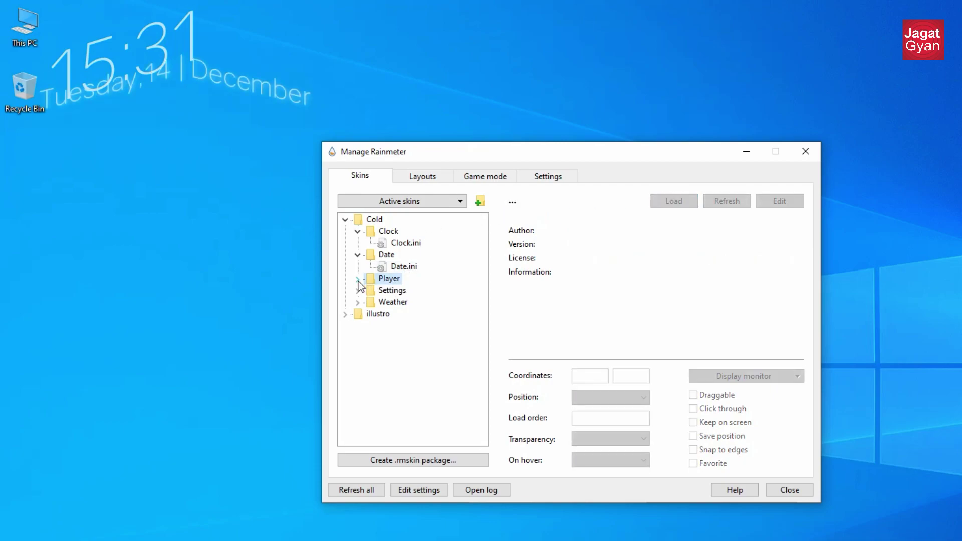
click(401, 290)
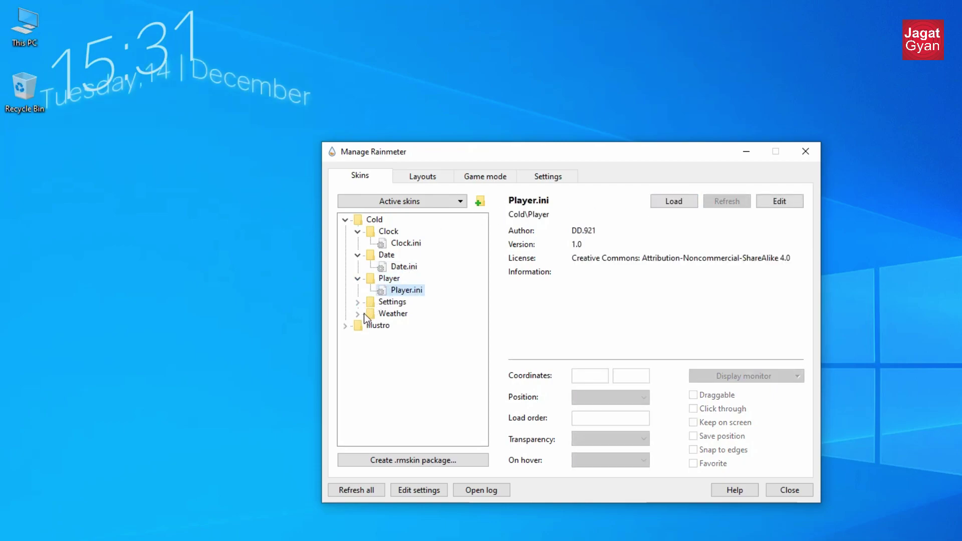
click(357, 313)
click(394, 326)
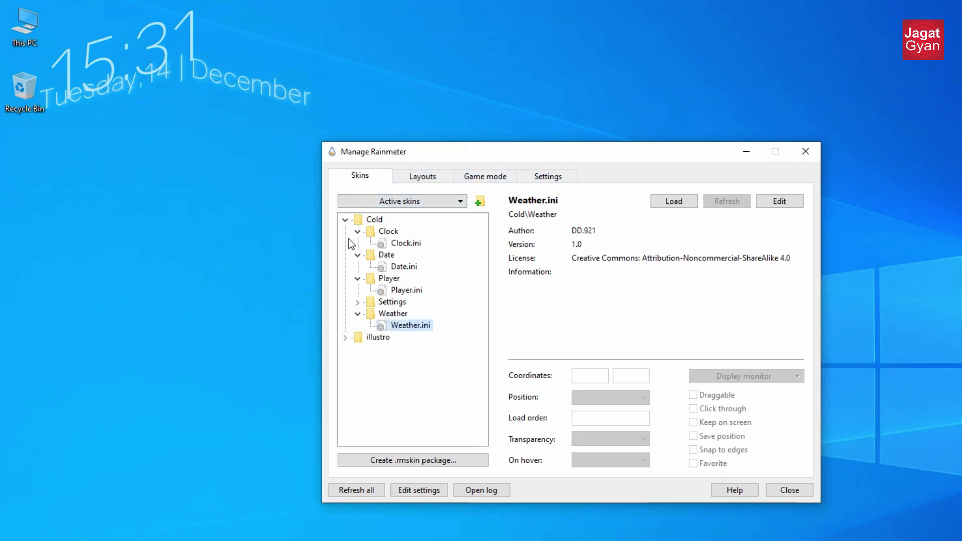
click(357, 255)
click(357, 266)
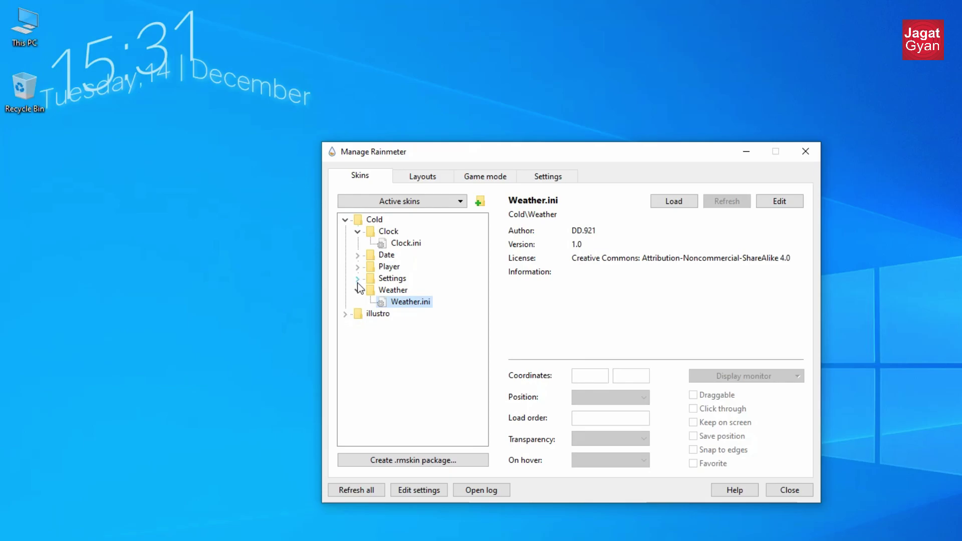
click(357, 290)
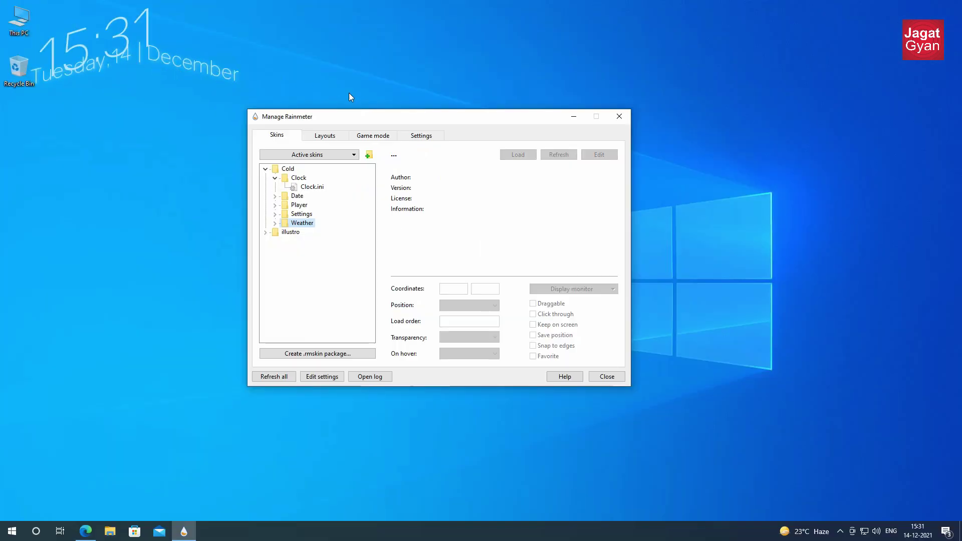
Shift the manager window aside and move the date and clock skins to the desktop's upper-right corner, with the clock above the date
drag(341, 122, 288, 123)
drag(200, 66, 901, 92)
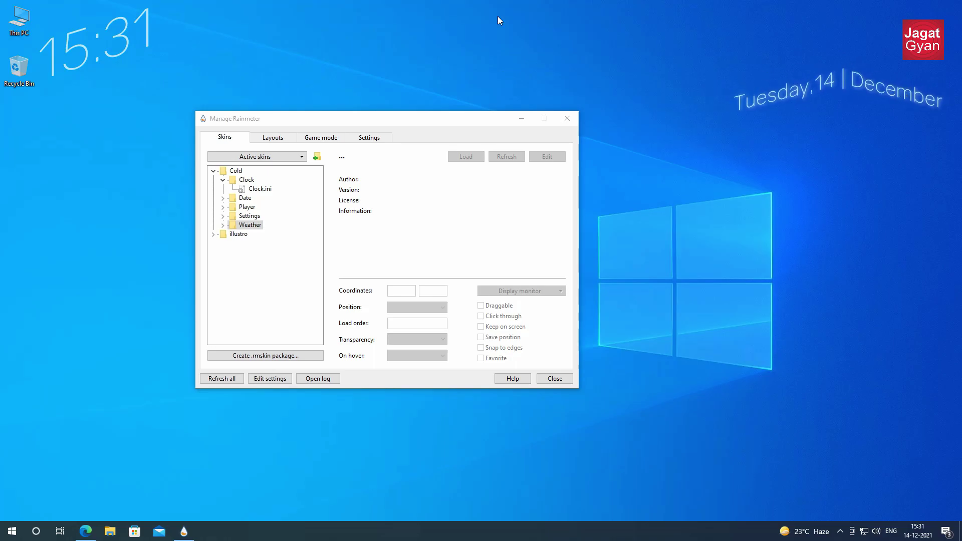
drag(118, 40, 807, 43)
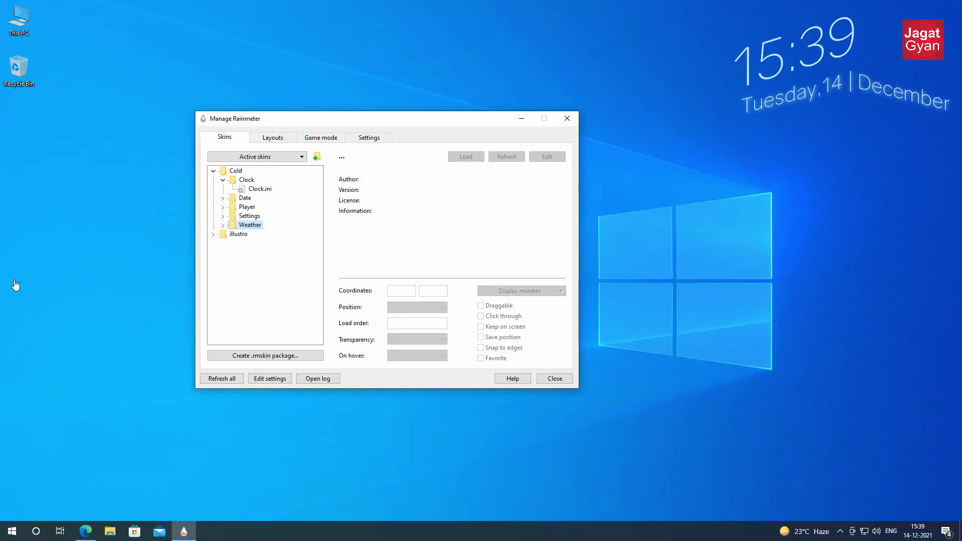
Switch to the Edge browser, look over the VisualSkins home page and bring up the Rainmeter Visualizer Skins page
click(85, 531)
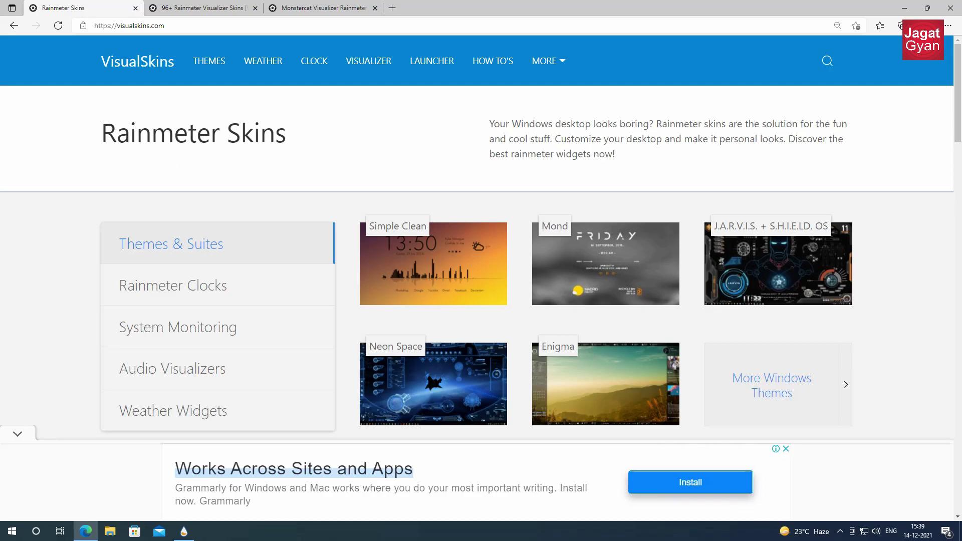
scroll(227, 94, down, 10)
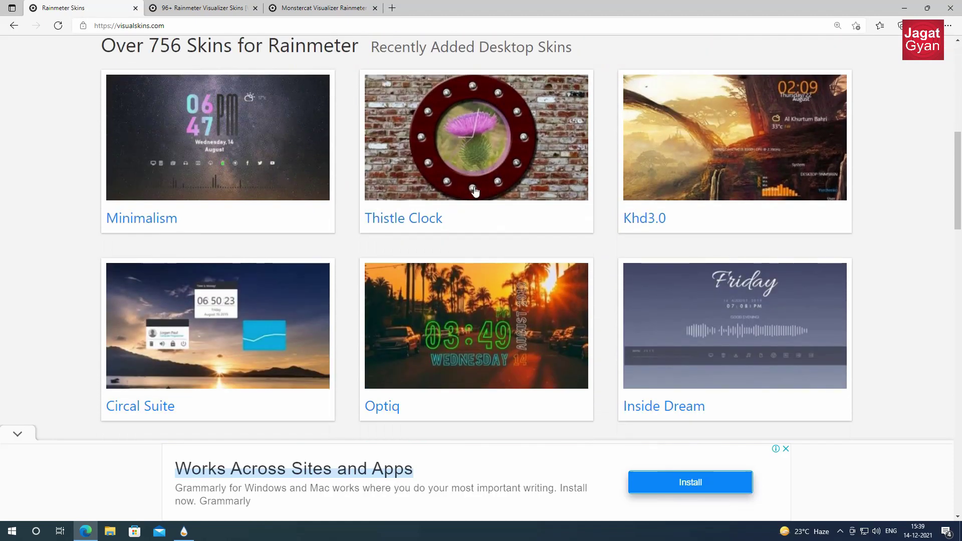
scroll(455, 180, up, 10)
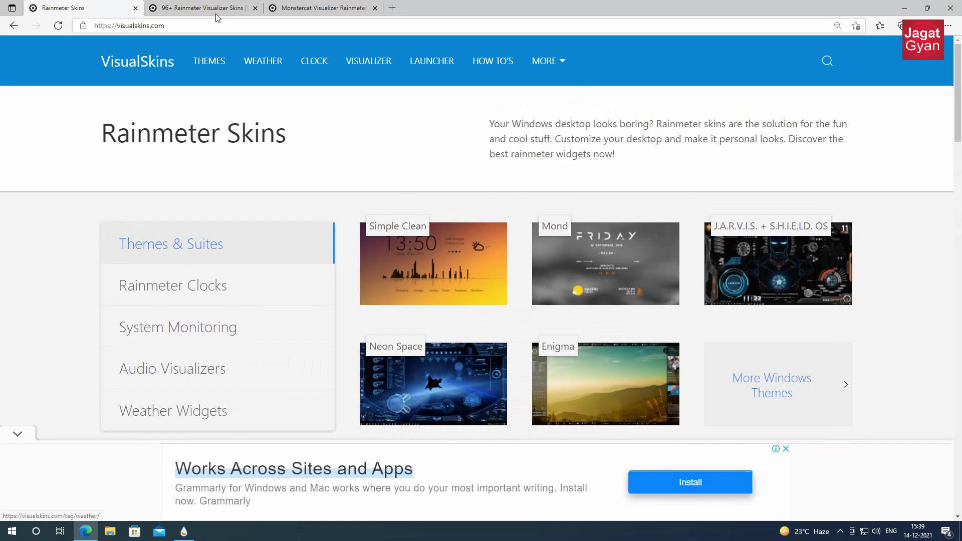
click(214, 11)
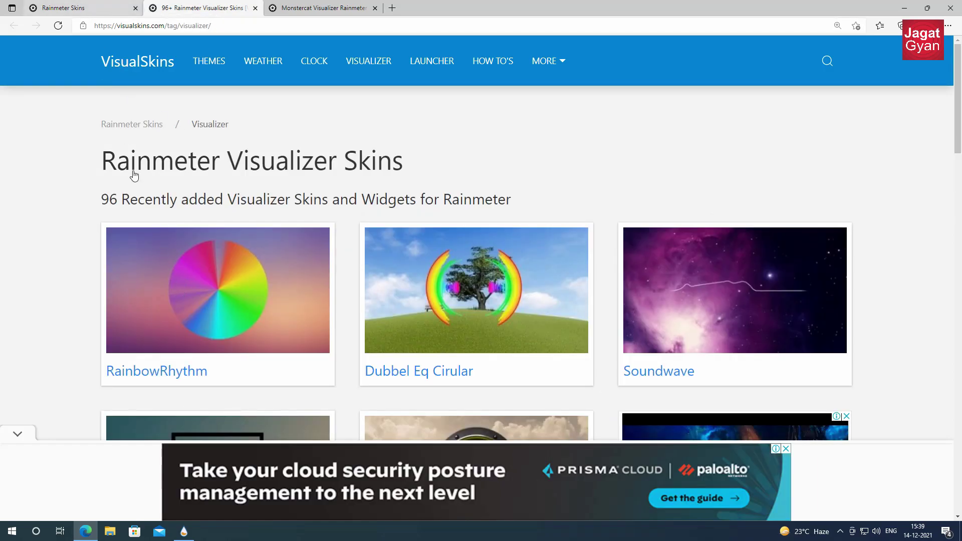
key(ctrl+shift+Tab)
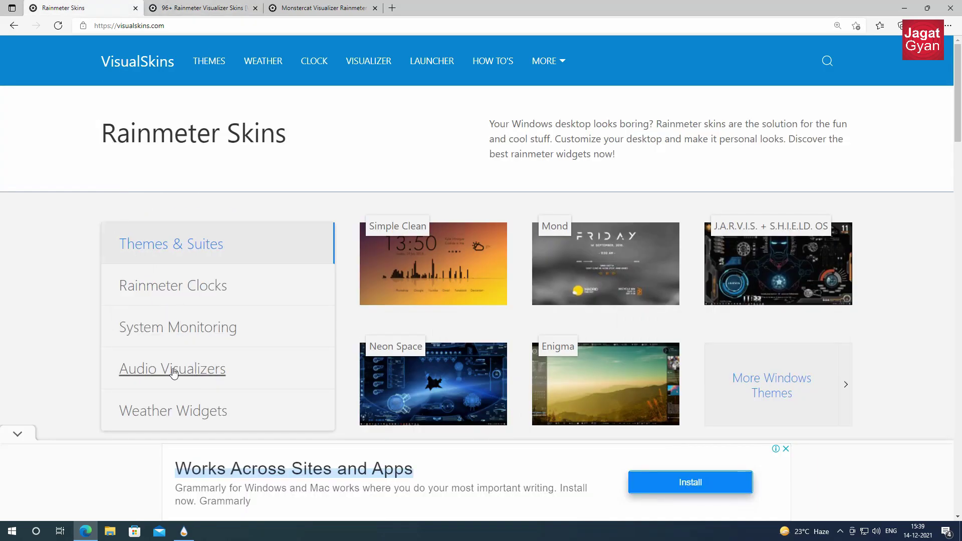
click(226, 14)
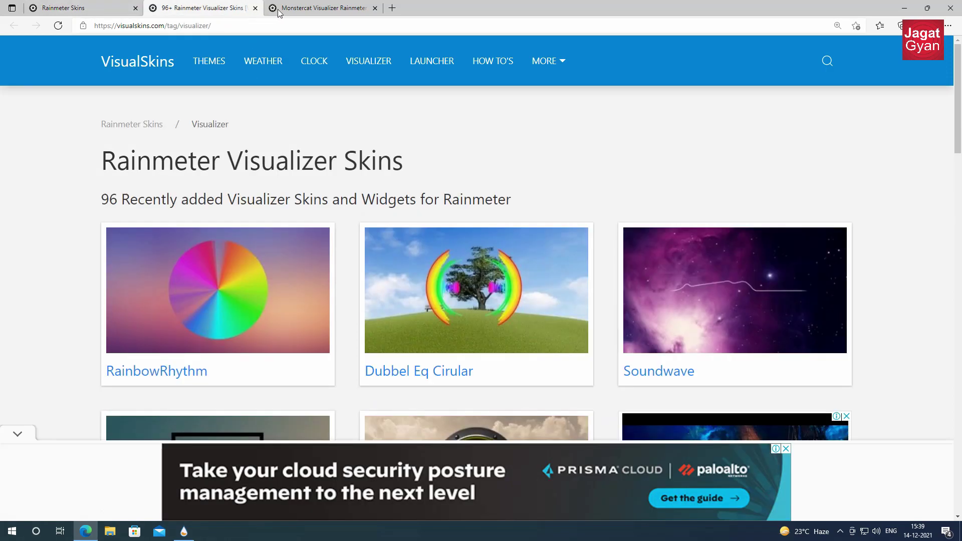
Look through the first page of Rainmeter visualizer skins down to its end
scroll(435, 217, down, 3)
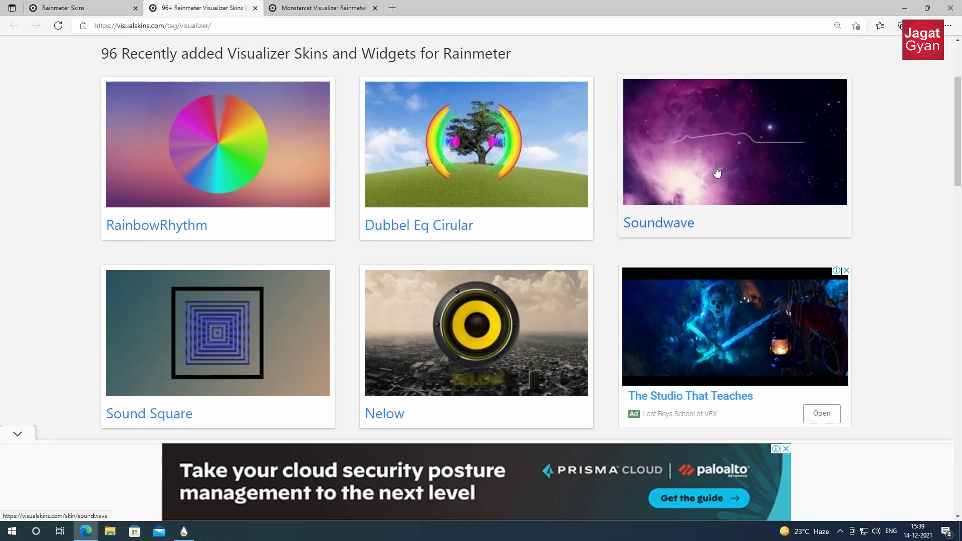
scroll(771, 145, down, 3)
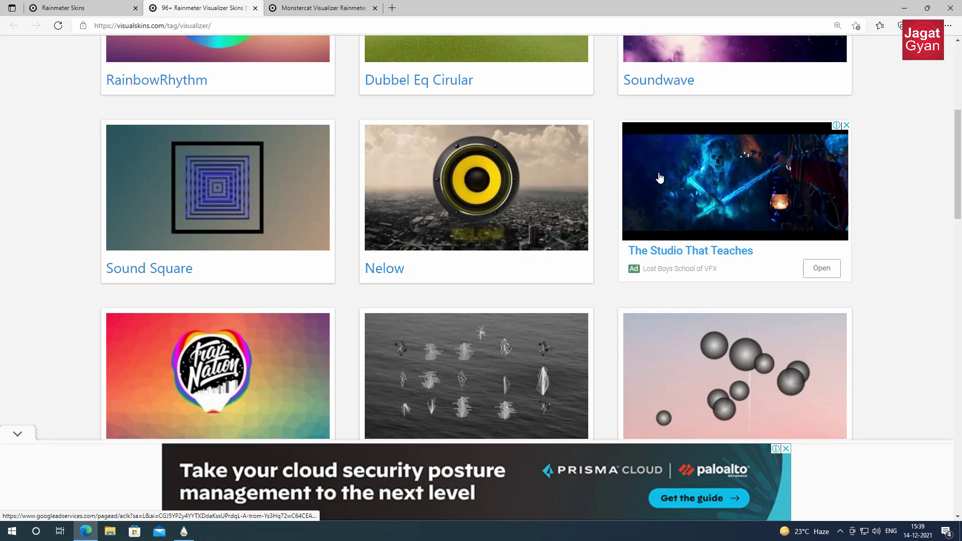
scroll(375, 225, down, 4)
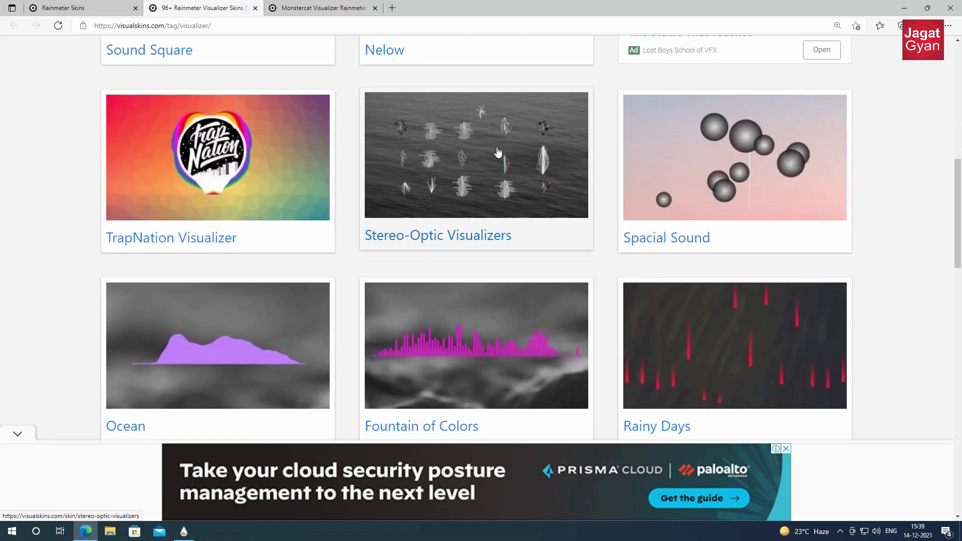
scroll(576, 205, down, 10)
scroll(576, 203, down, 4)
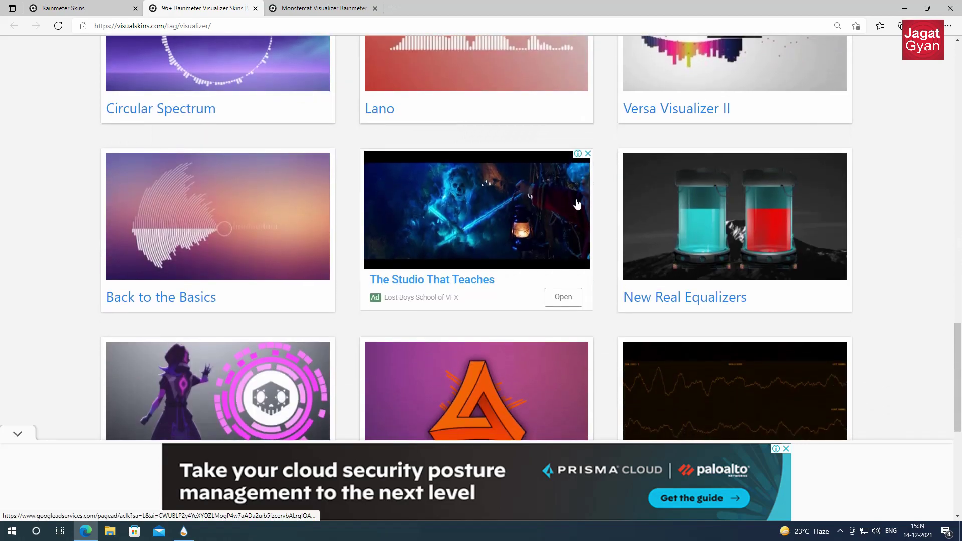
scroll(576, 203, up, 4)
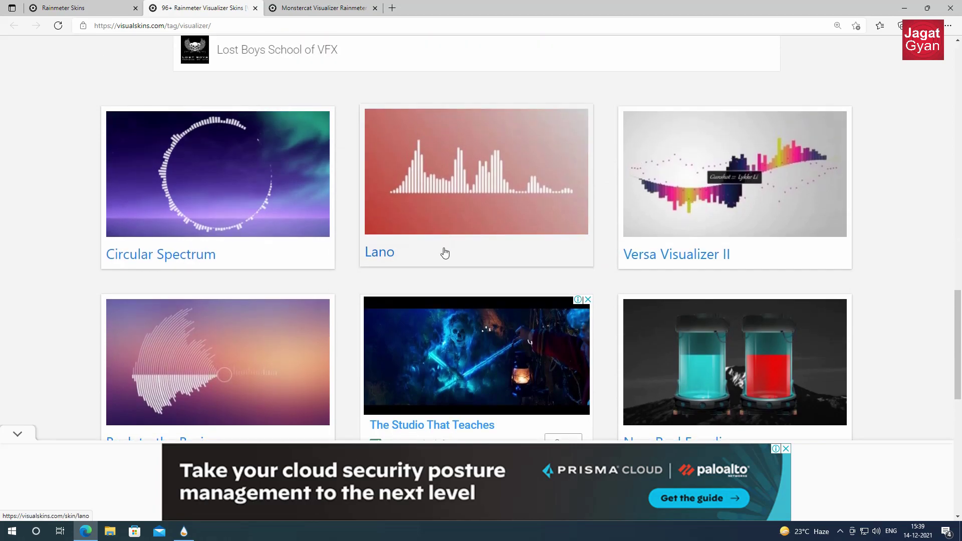
scroll(444, 251, down, 9)
scroll(505, 248, down, 1)
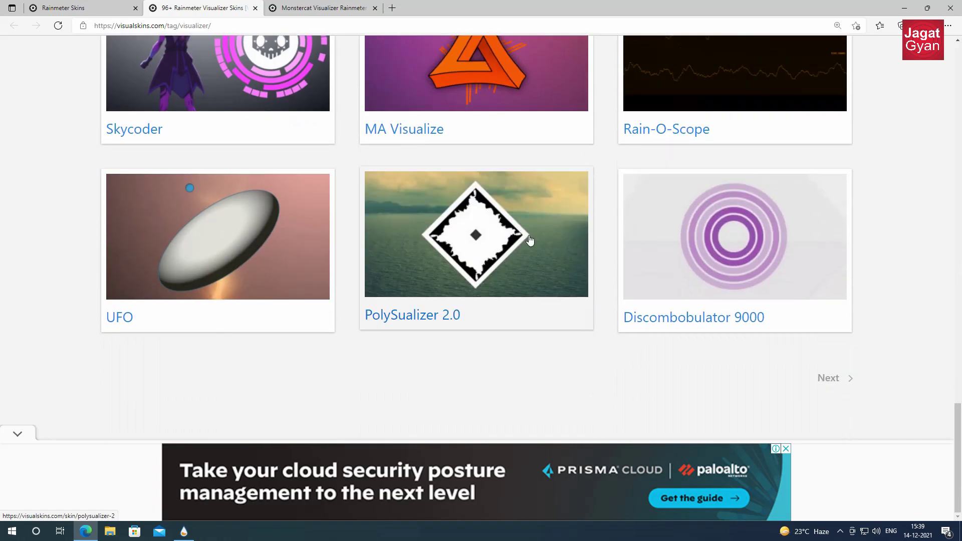
Look through the second page of visualizer skins, then bring up the already open Monstercat Visualizer skin page
click(825, 378)
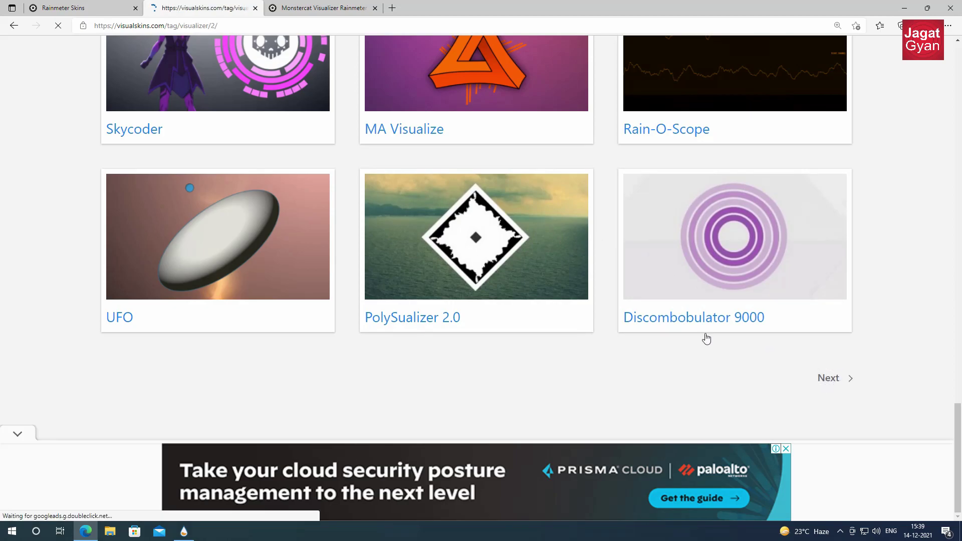
scroll(238, 333, down, 5)
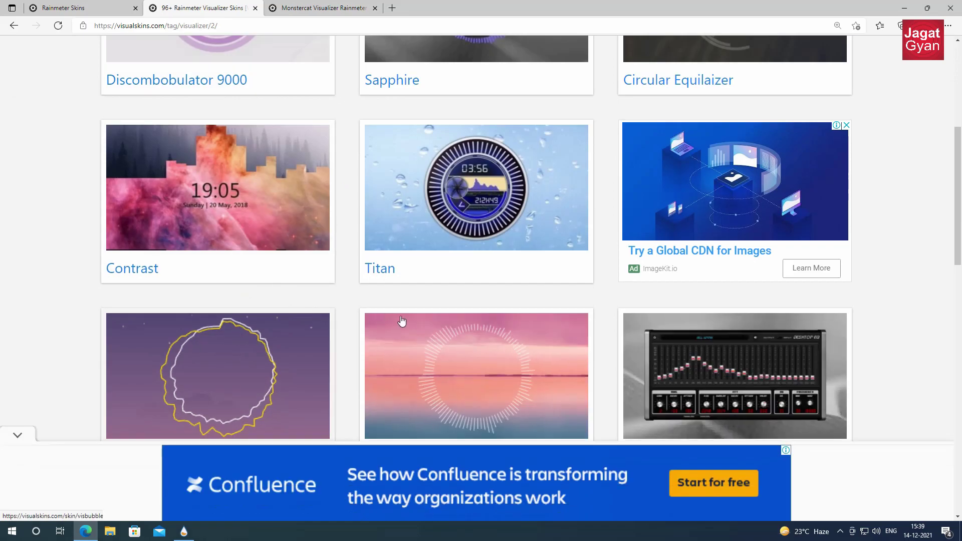
scroll(578, 350, down, 3)
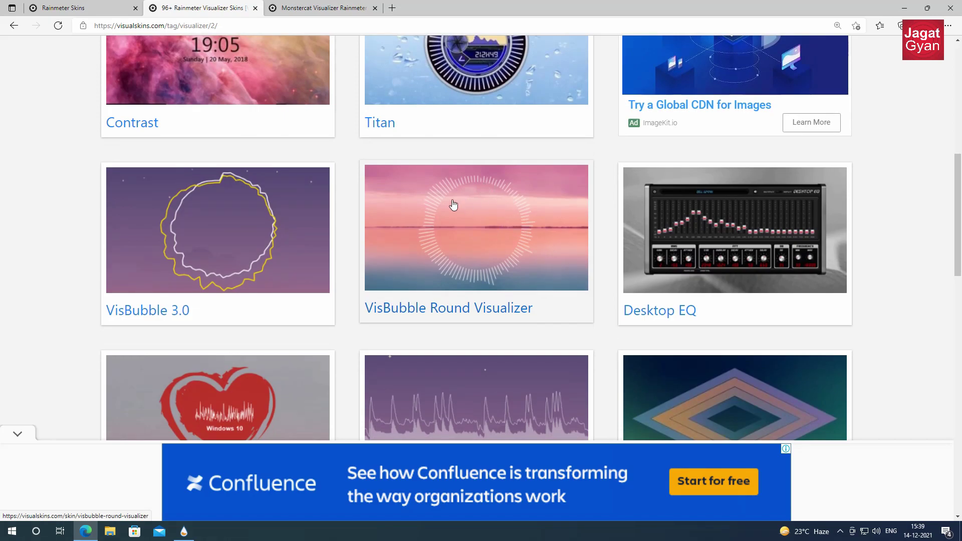
scroll(275, 286, down, 1)
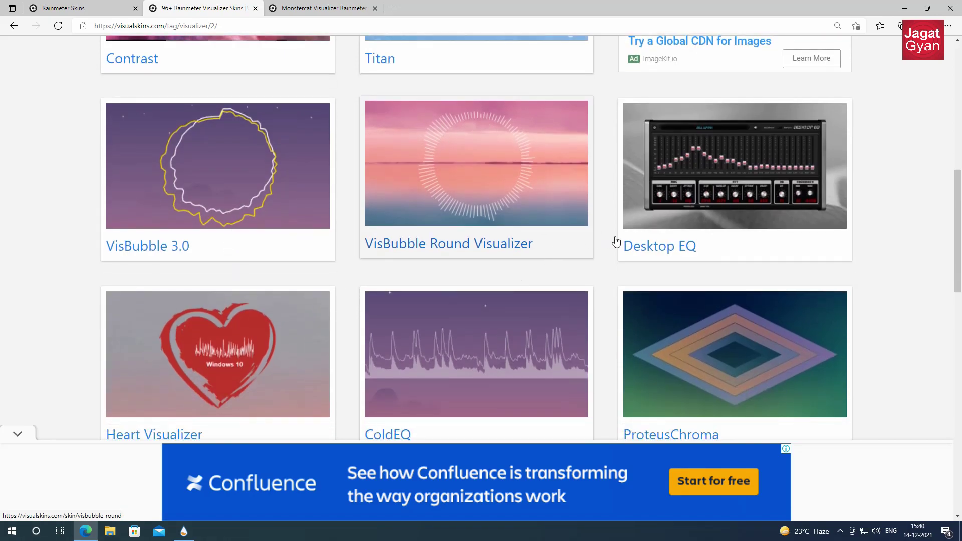
scroll(618, 239, down, 5)
scroll(620, 237, down, 15)
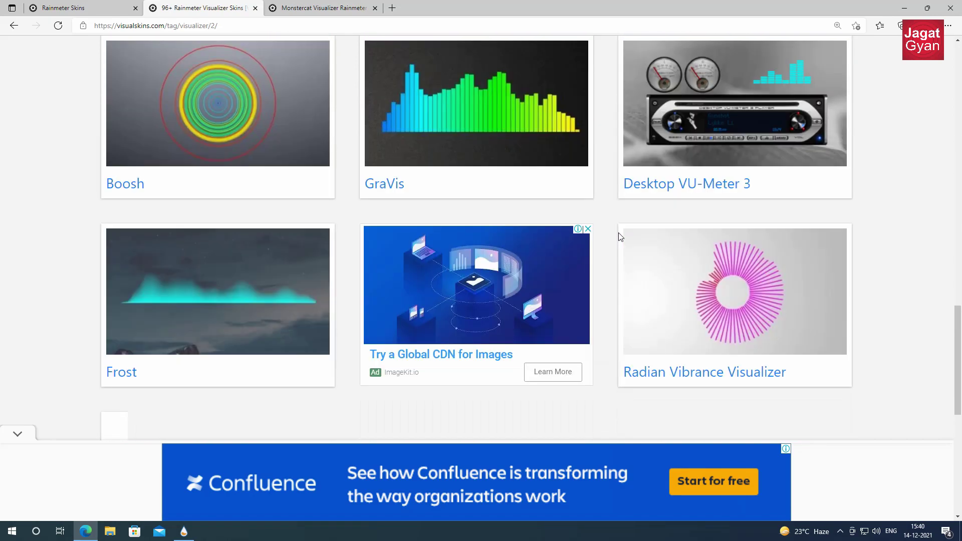
scroll(620, 237, down, 1)
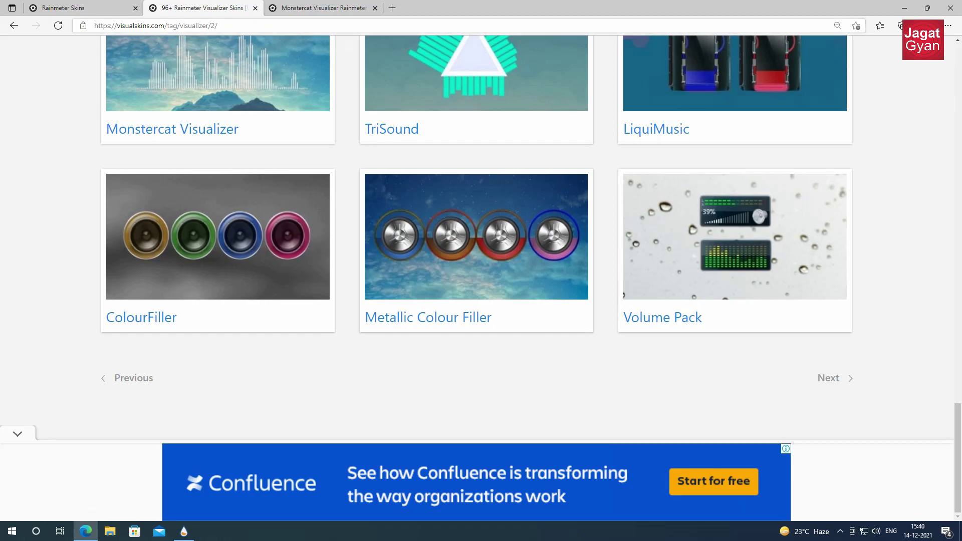
click(336, 18)
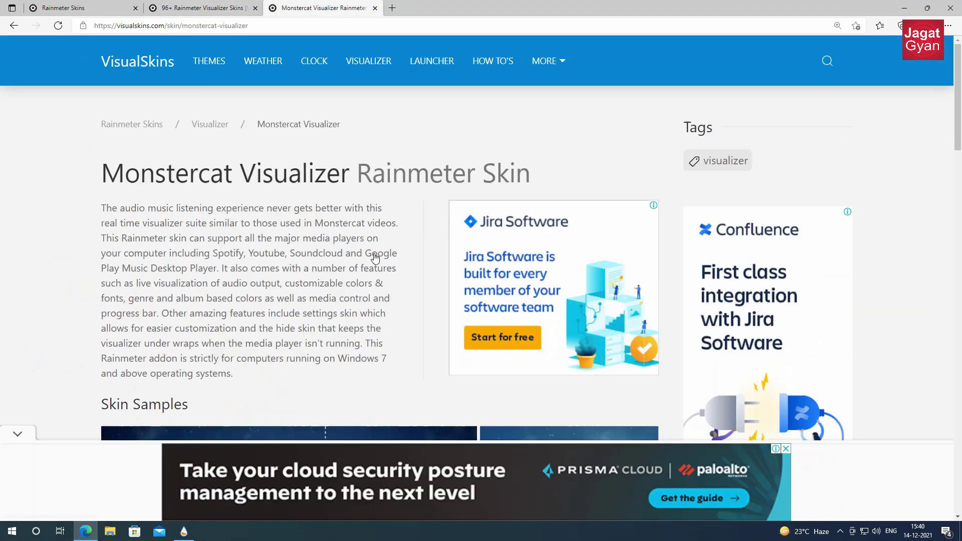
Download monstercat-visualizer.rmskin from its VisualSkins page and install the package from the Downloads folder
scroll(375, 258, down, 12)
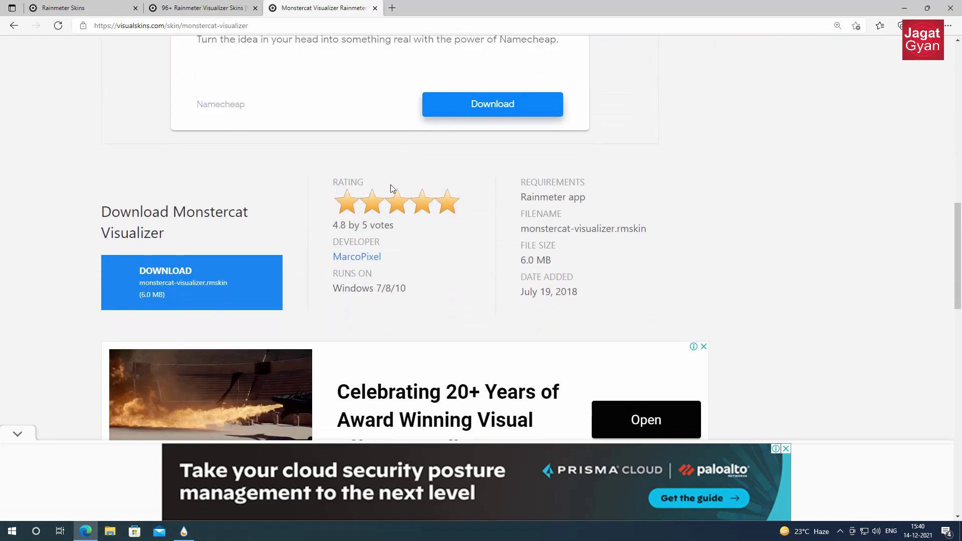
click(236, 285)
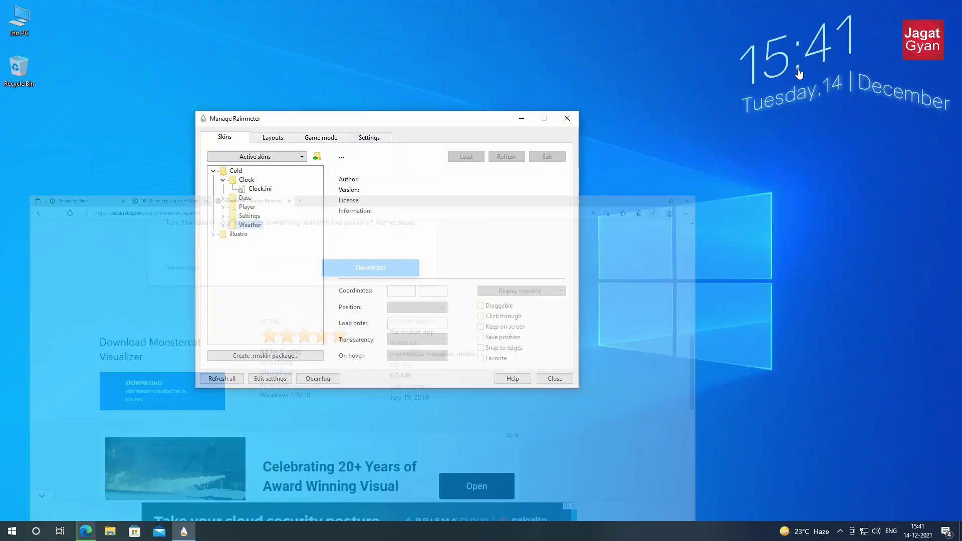
click(103, 533)
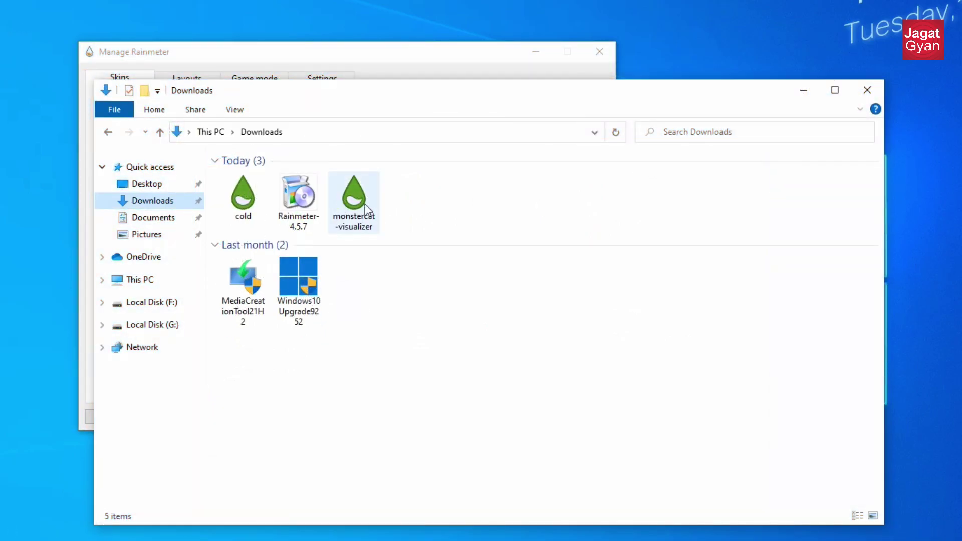
double_click(366, 209)
click(524, 388)
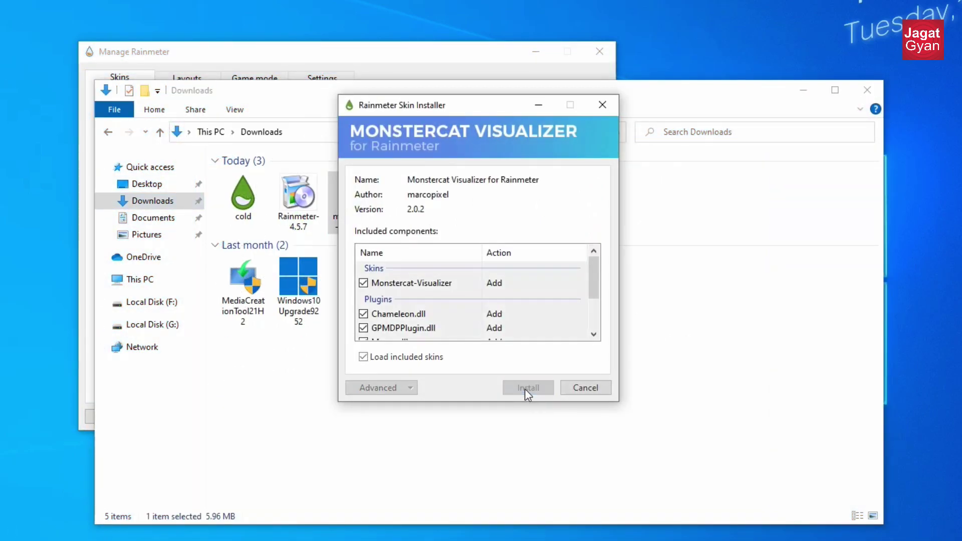
click(864, 90)
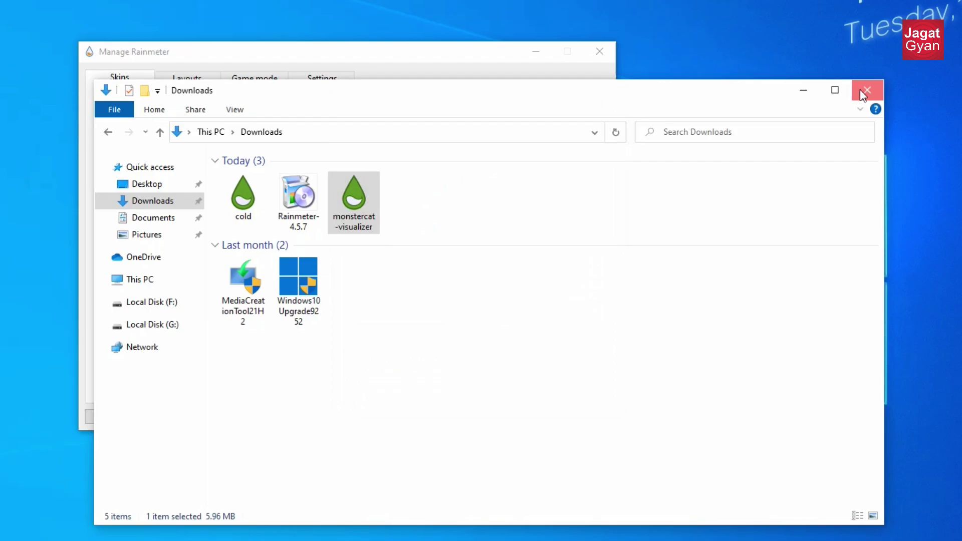
Collapse the Cold folders in the Rainmeter manager's skin list and refresh all skins
drag(447, 53, 433, 43)
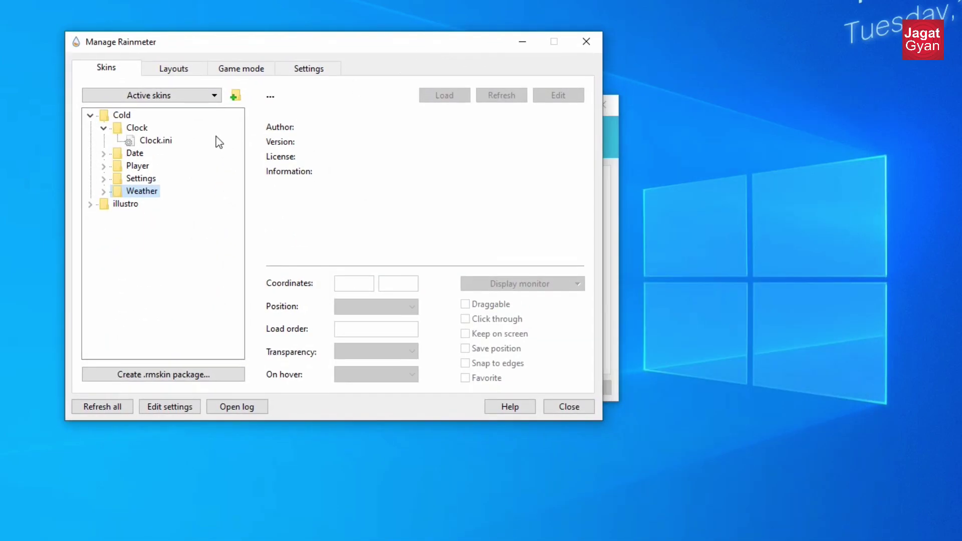
click(104, 128)
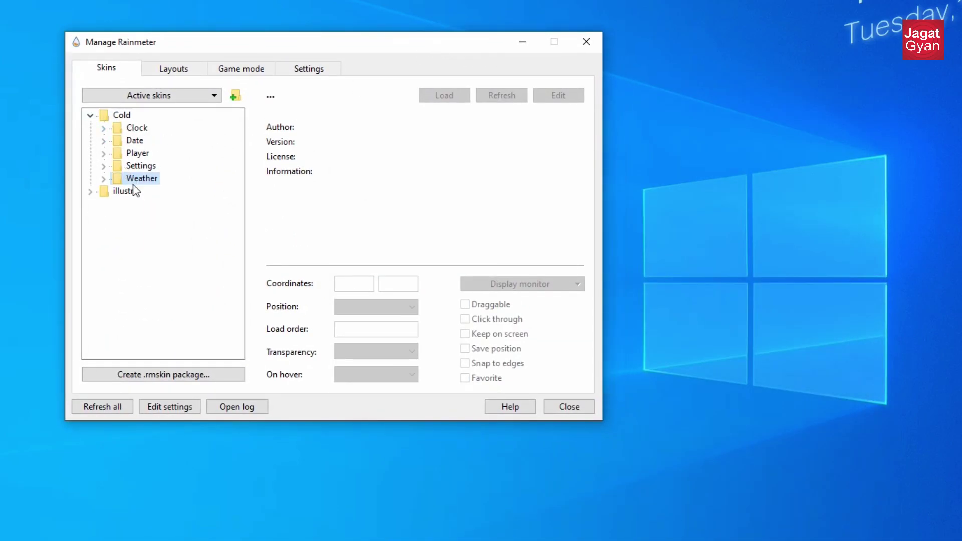
click(89, 116)
click(98, 411)
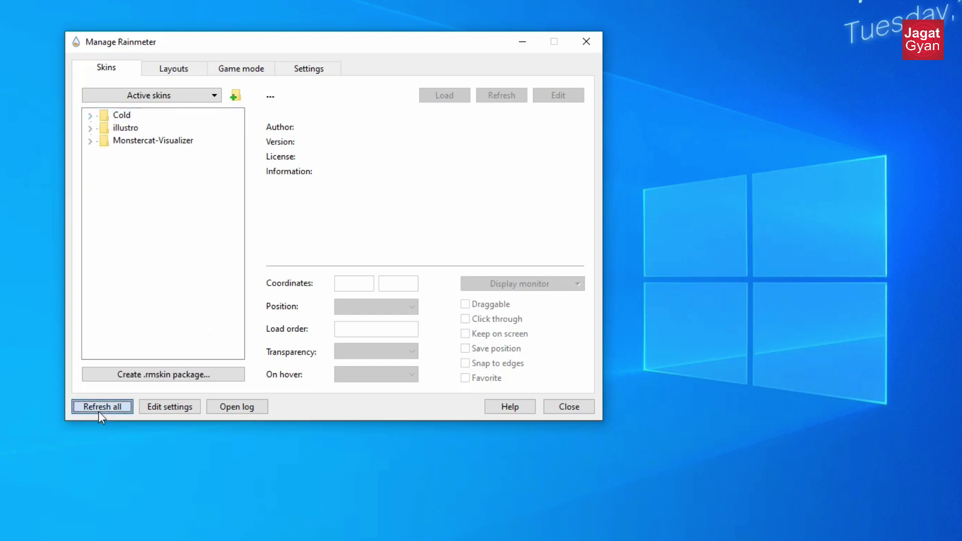
Load visualizer.ini from the Monstercat-Visualizer folder and unload the update notice skin from the desktop
click(126, 141)
double_click(103, 144)
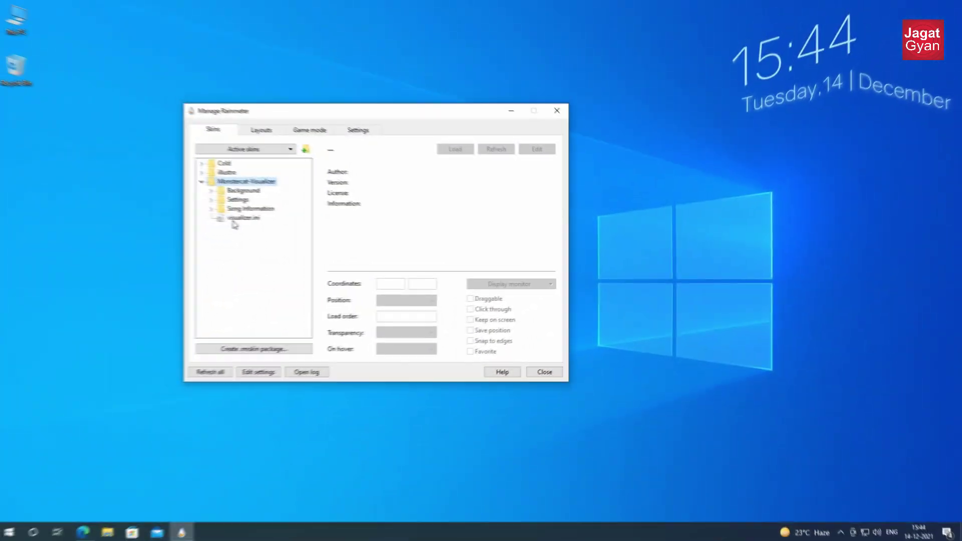
click(233, 219)
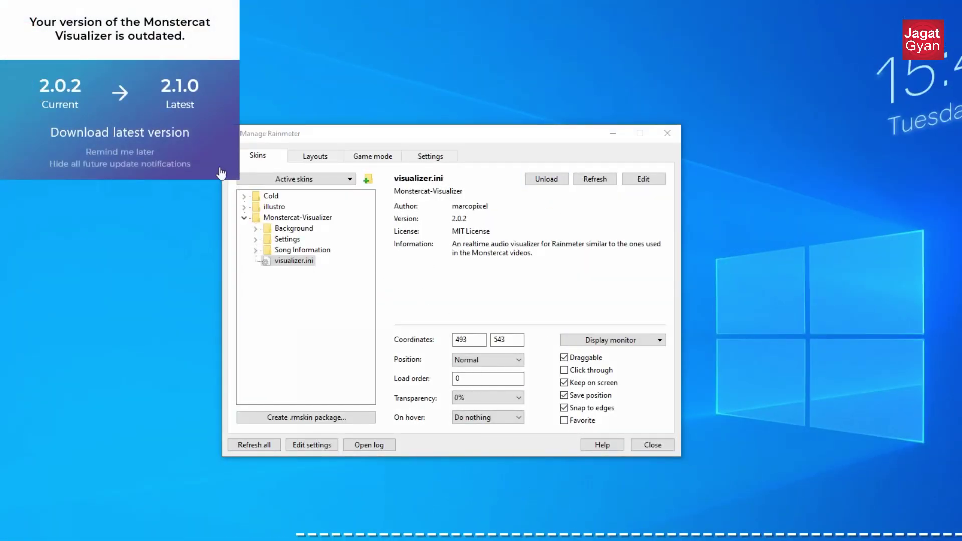
right_click(152, 63)
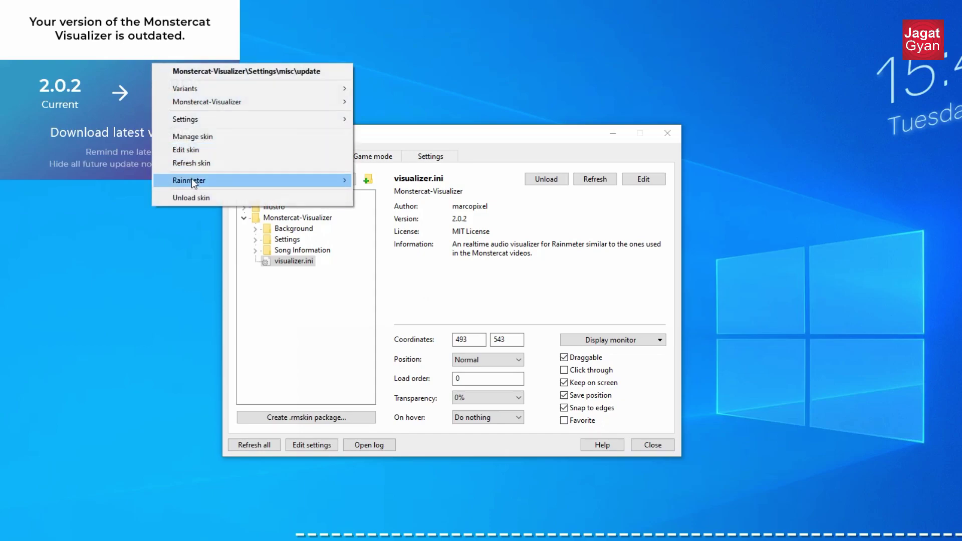
click(203, 196)
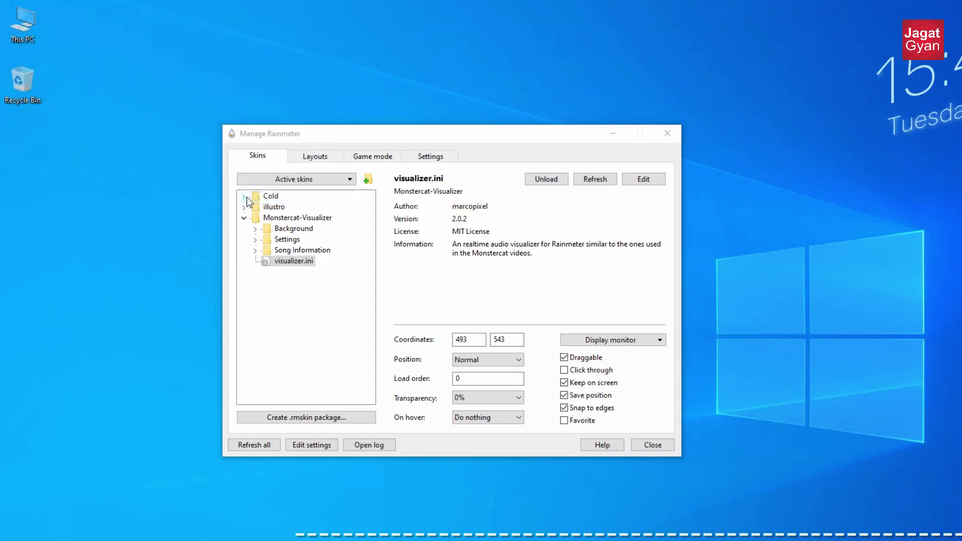
Load general.ini from the Settings folder of Monstercat-Visualizer to bring up its settings panel on the desktop
click(279, 241)
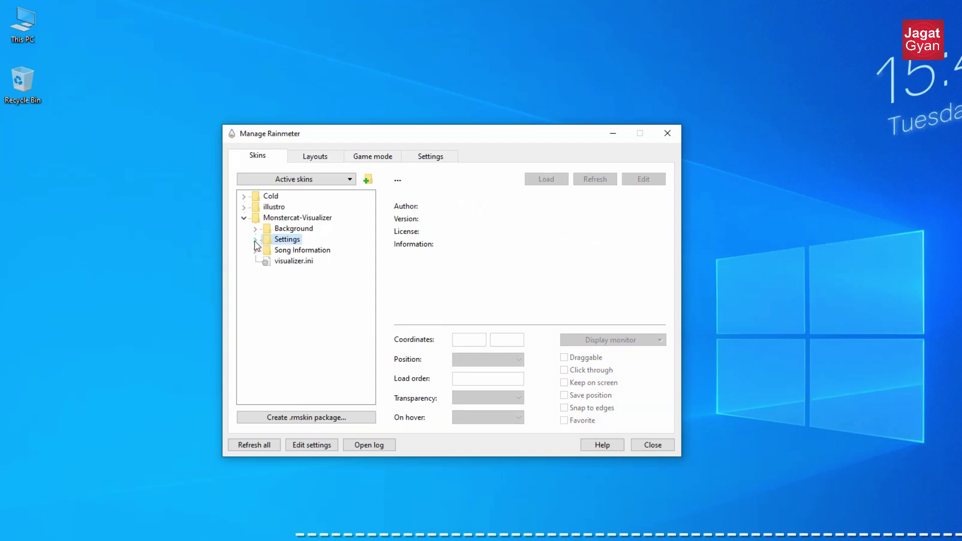
click(256, 241)
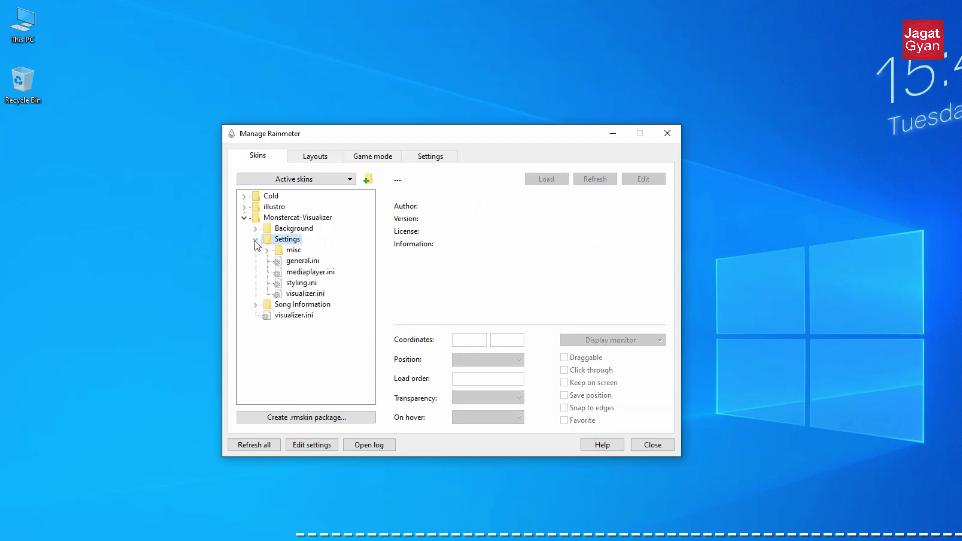
click(296, 263)
click(544, 180)
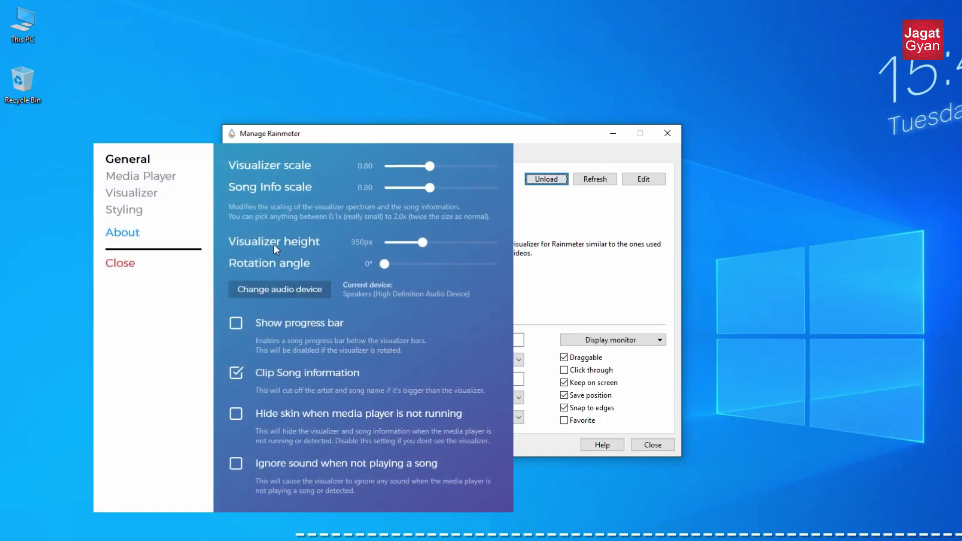
Play the track "Jarico - Island [NCS BEST OF] [not-safe]" from the Music folder and minimize the player and folder windows
key(super+e)
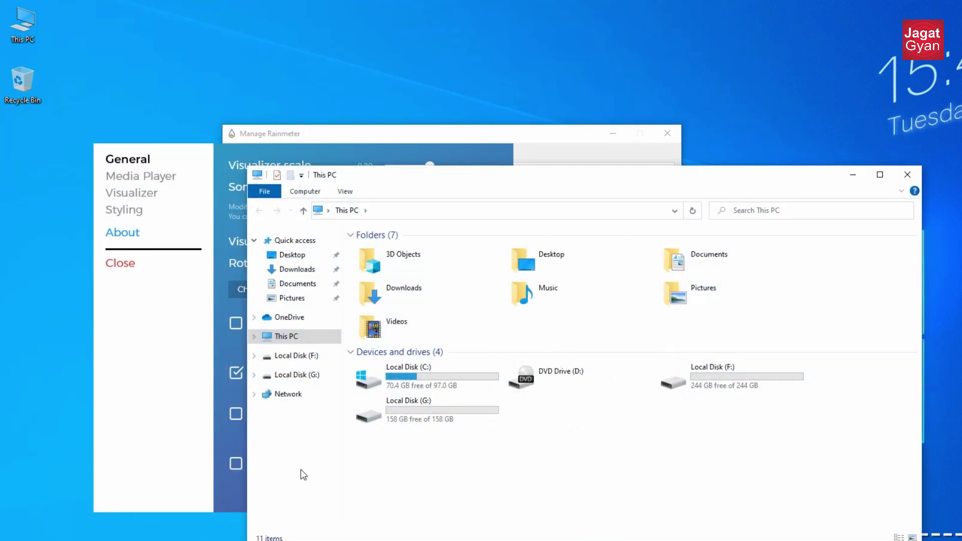
double_click(597, 293)
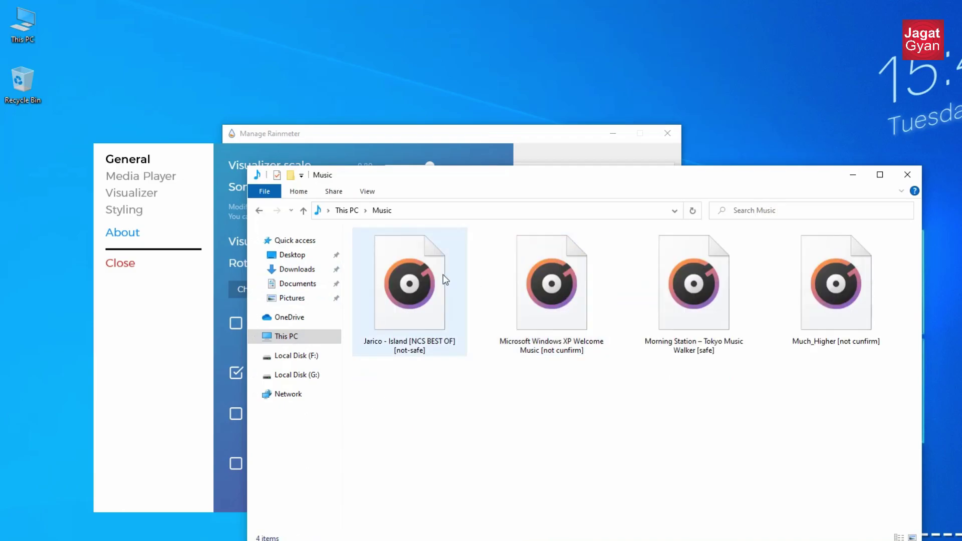
double_click(444, 279)
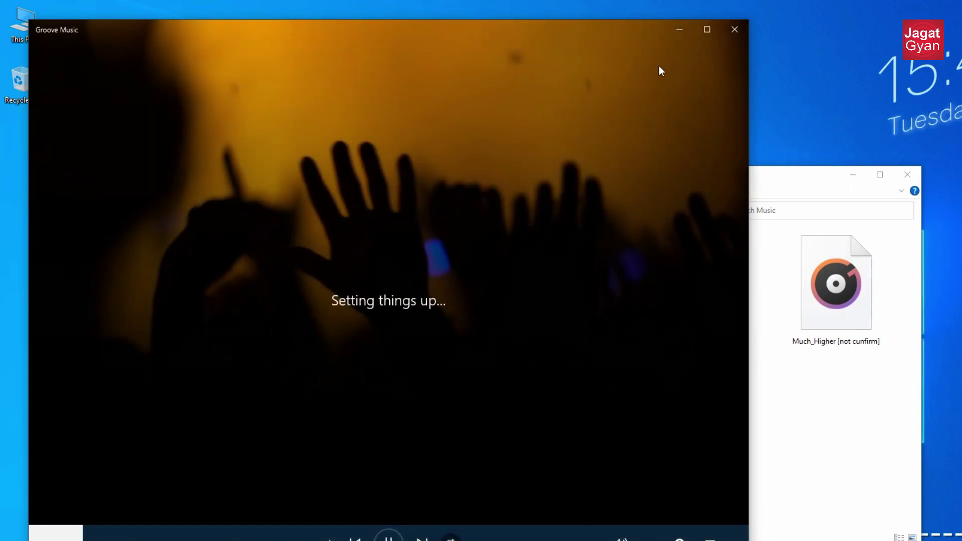
click(680, 31)
click(854, 174)
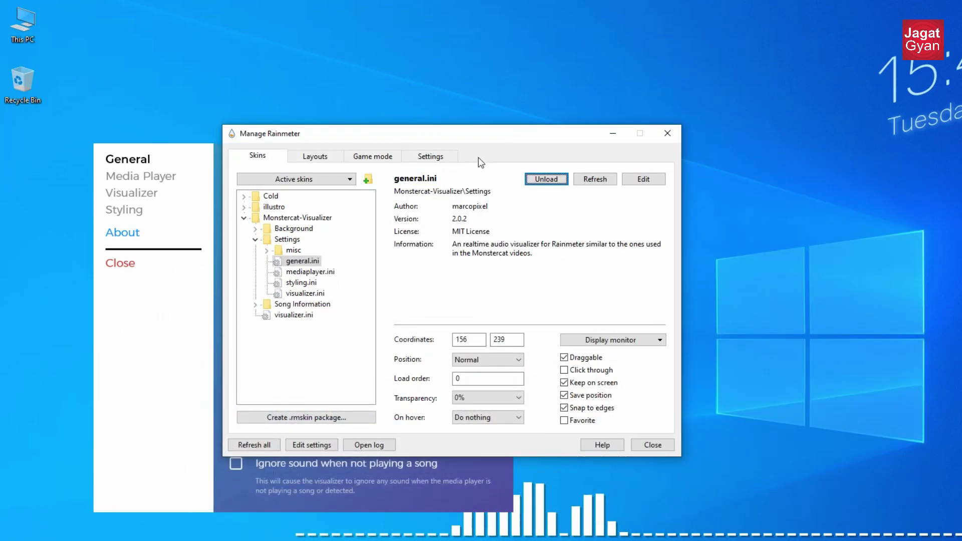
Shift the manager window aside and reposition the visualizer bars near the bottom edge of the desktop
drag(476, 133, 398, 95)
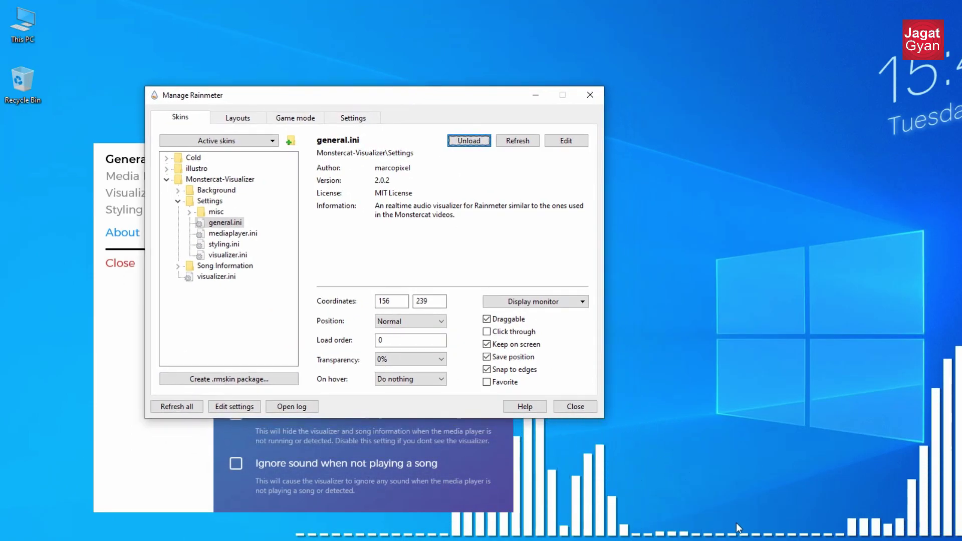
click(723, 480)
mouse_move(811, 452)
mouse_down()
mouse_move(834, 478)
mouse_move(836, 536)
mouse_up()
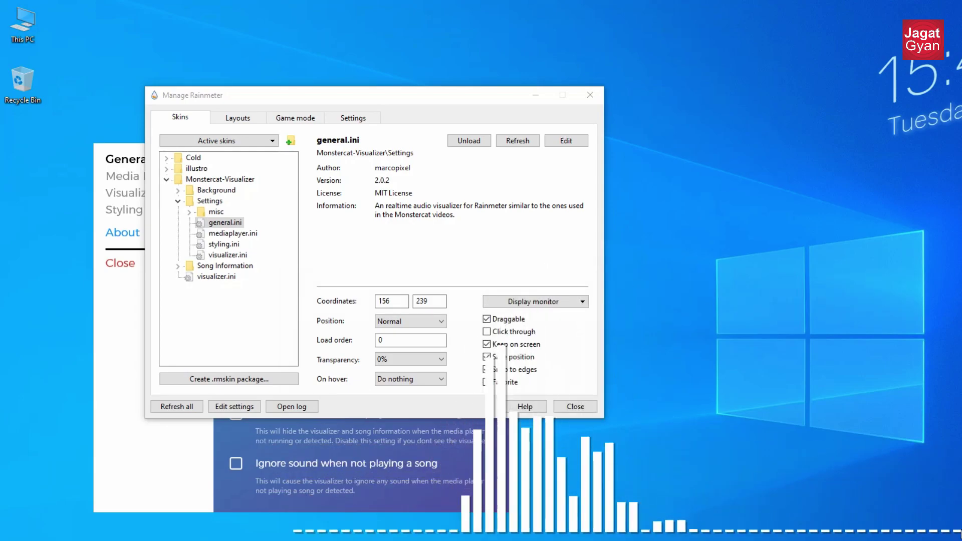
In the General settings panel, set the visualizer scale to 0.67 and the visualizer height to 127 px
click(289, 491)
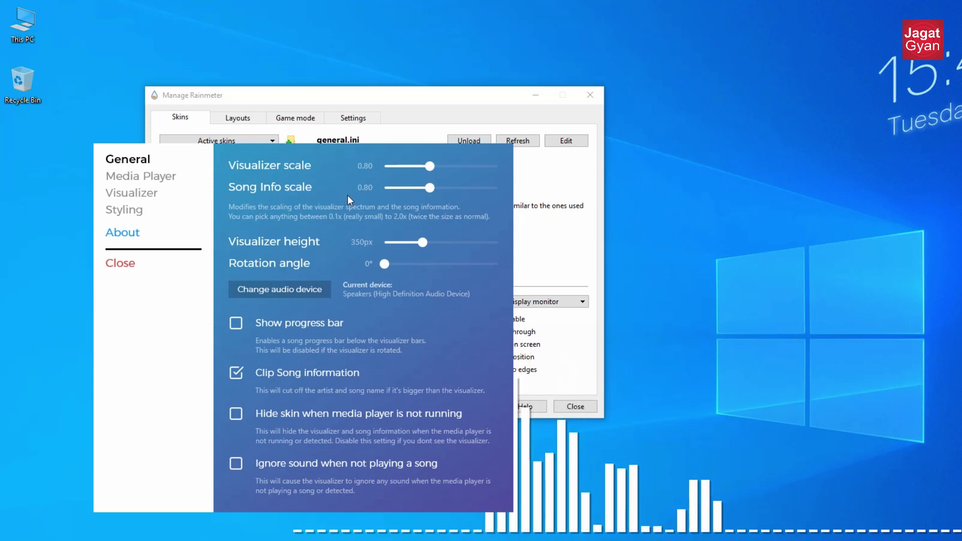
drag(429, 169, 474, 166)
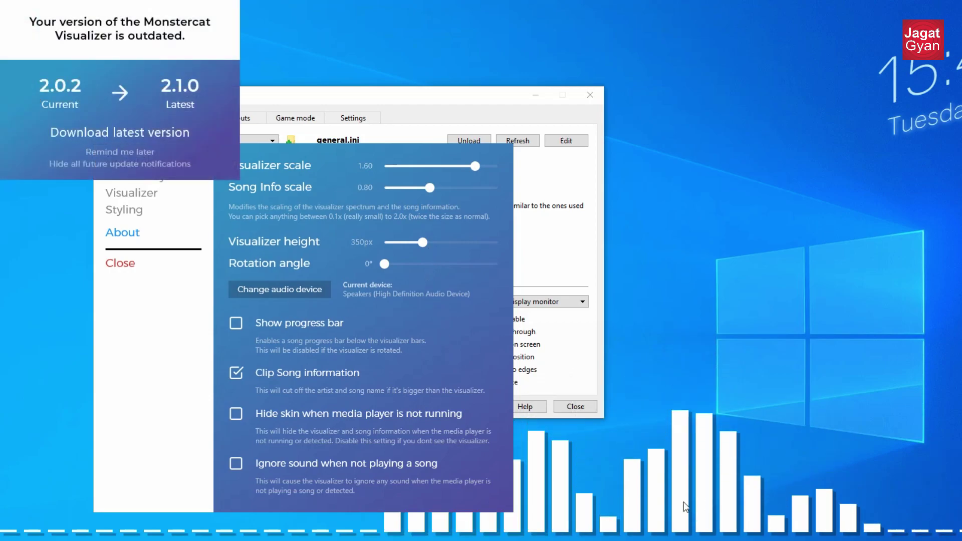
click(423, 166)
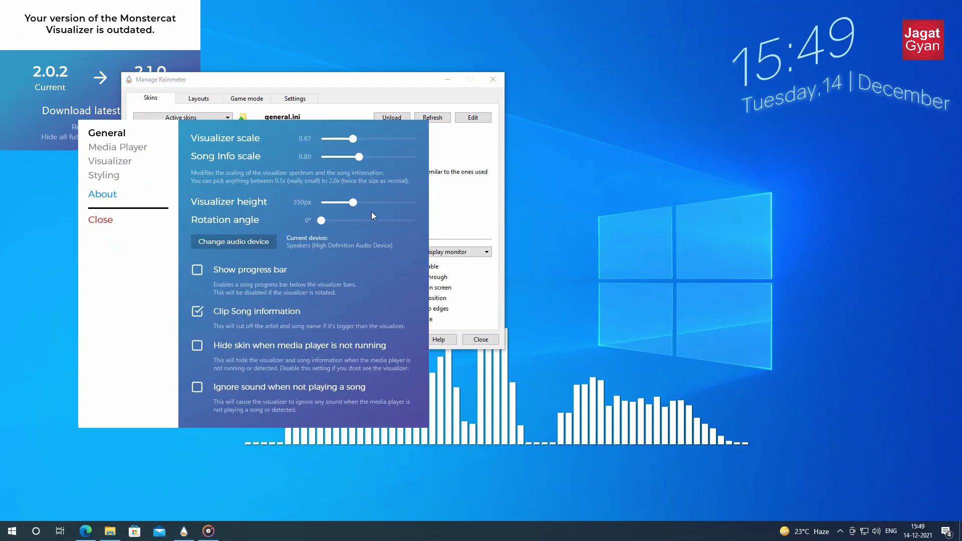
click(339, 203)
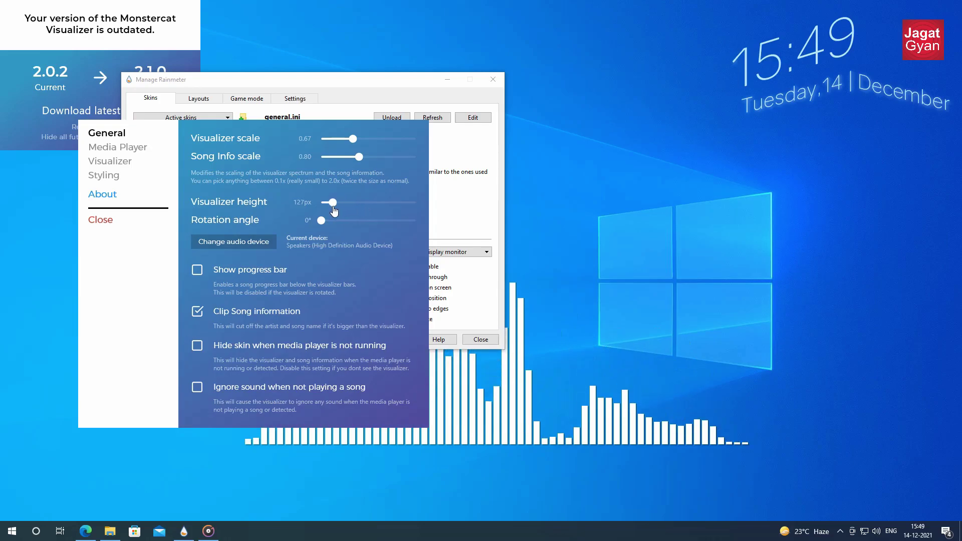
drag(339, 207, 332, 203)
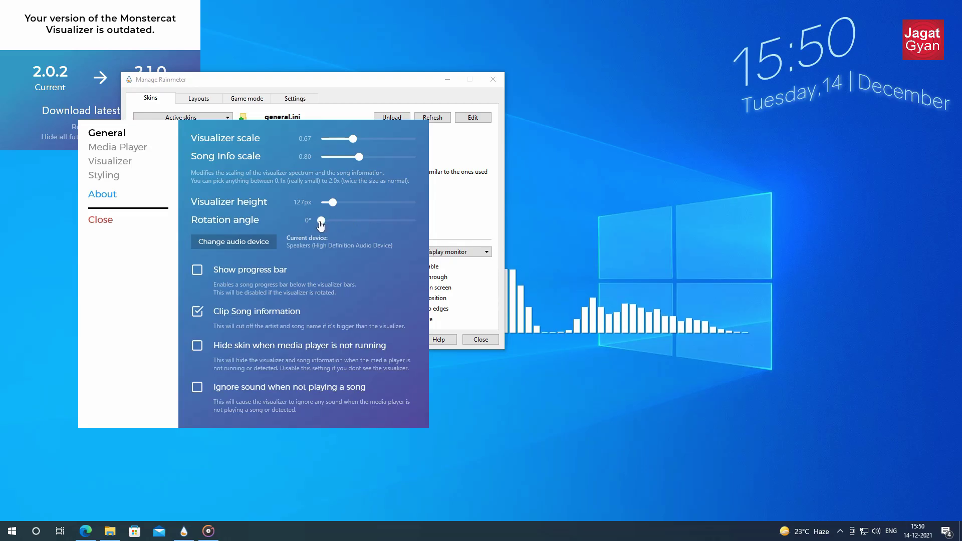
Set the visualizer's rotation angle to 270° in the General settings
drag(322, 225, 354, 224)
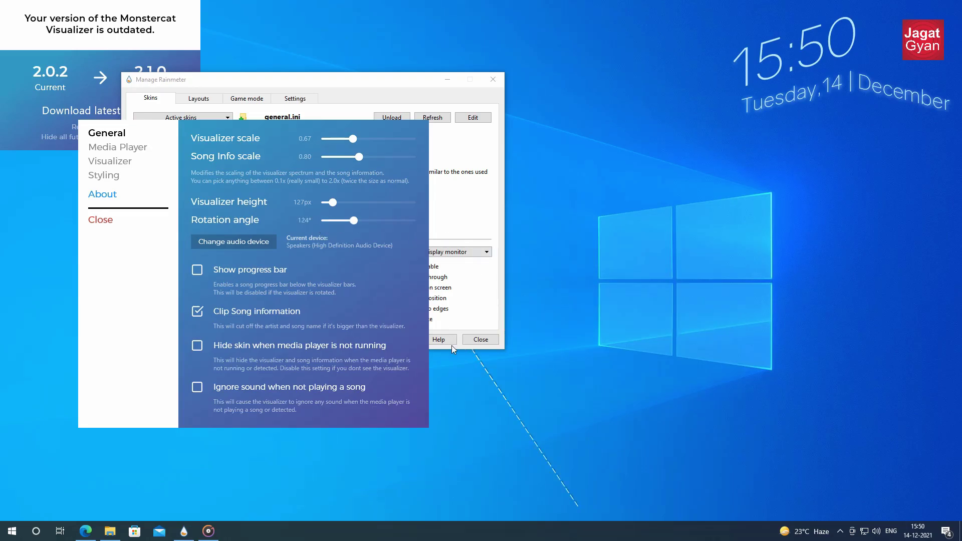
click(299, 219)
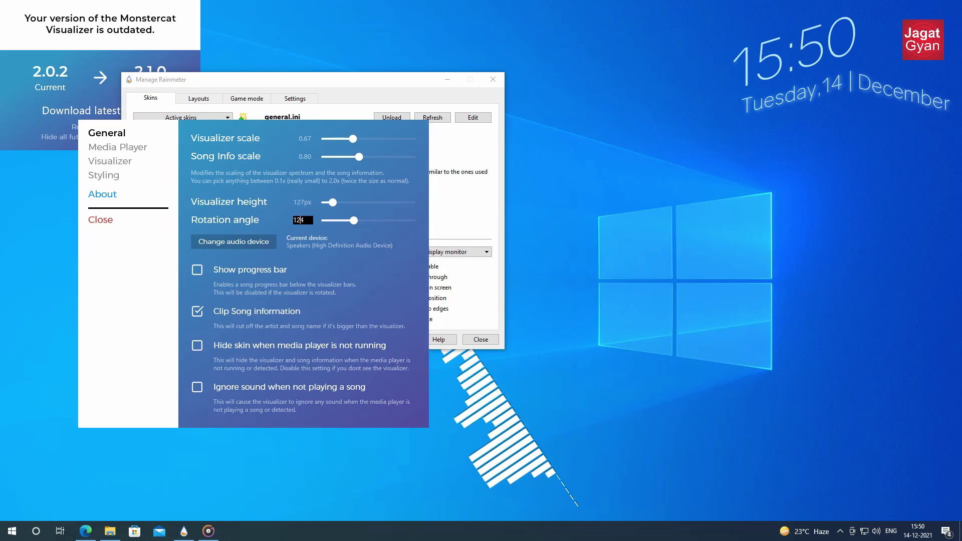
text(270)
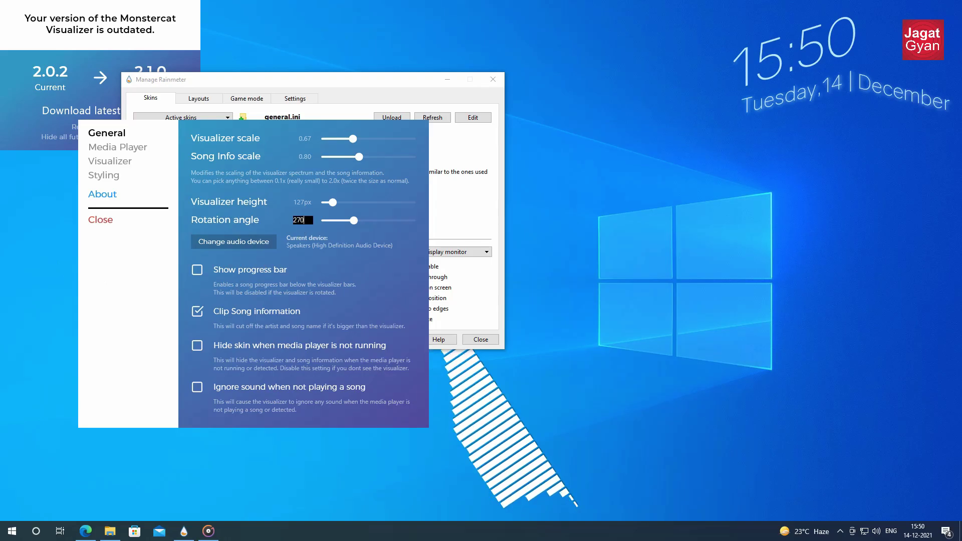
key(Return)
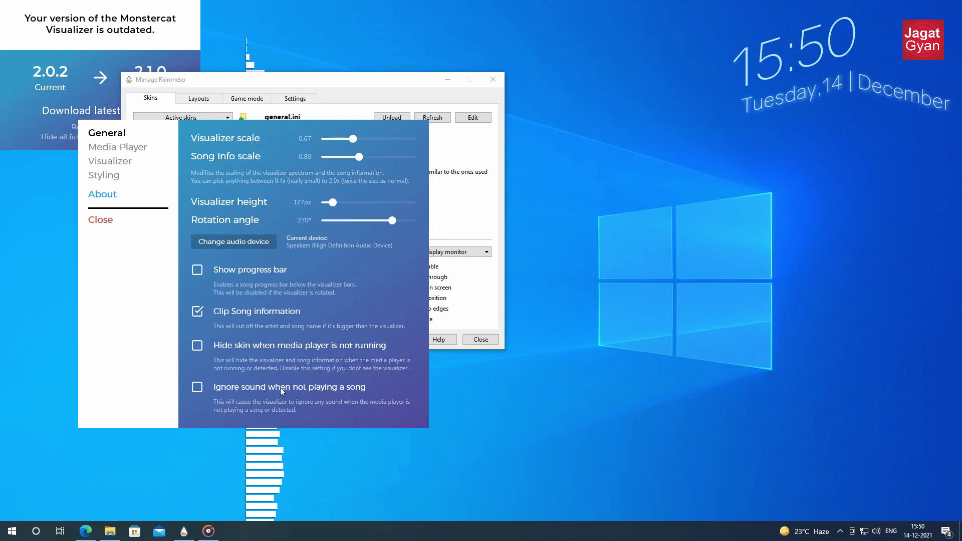
Place the rotated visualizer along the desktop's left edge and move the settings panel and manager window out of its way
drag(262, 134, 590, 135)
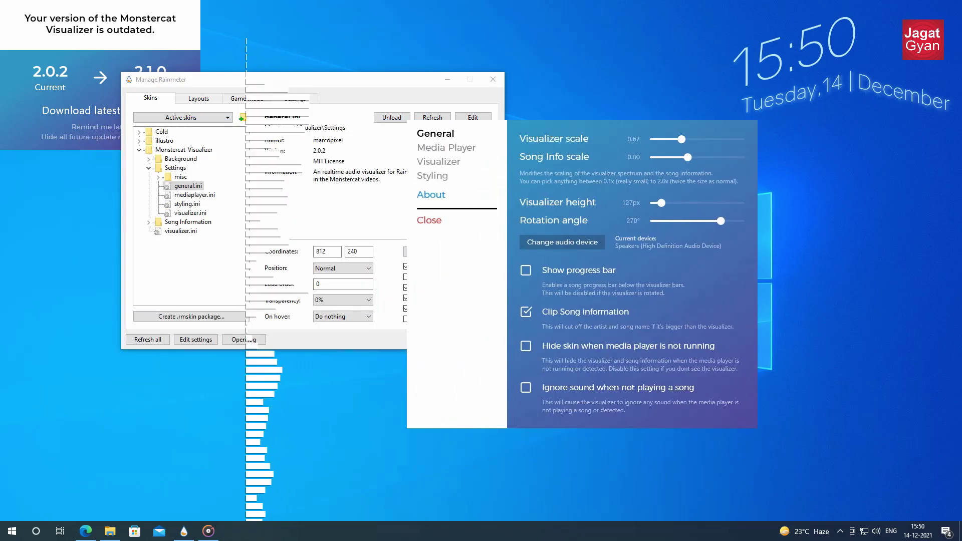
drag(277, 386, 32, 360)
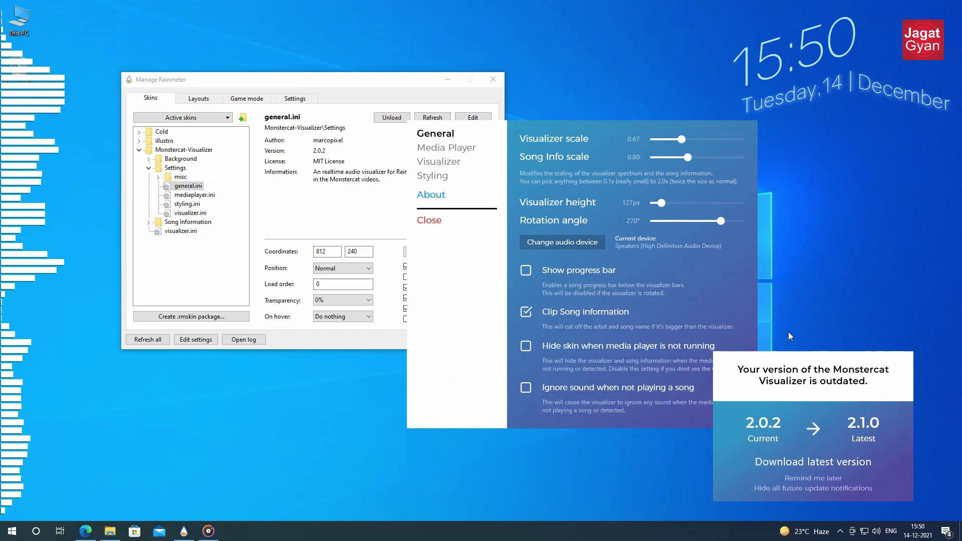
drag(226, 79, 261, 339)
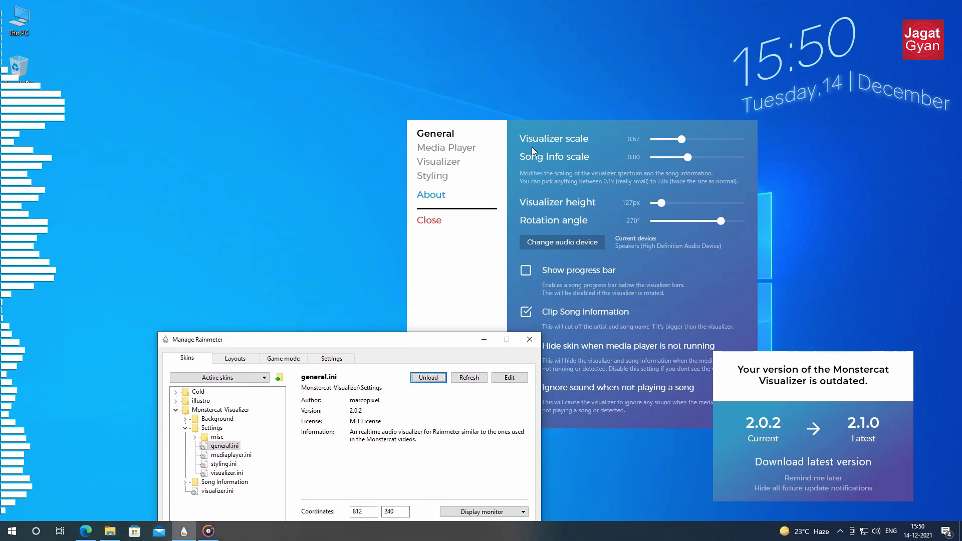
Bring the settings panel to the front and reduce the visualizer height to 94 px
click(532, 150)
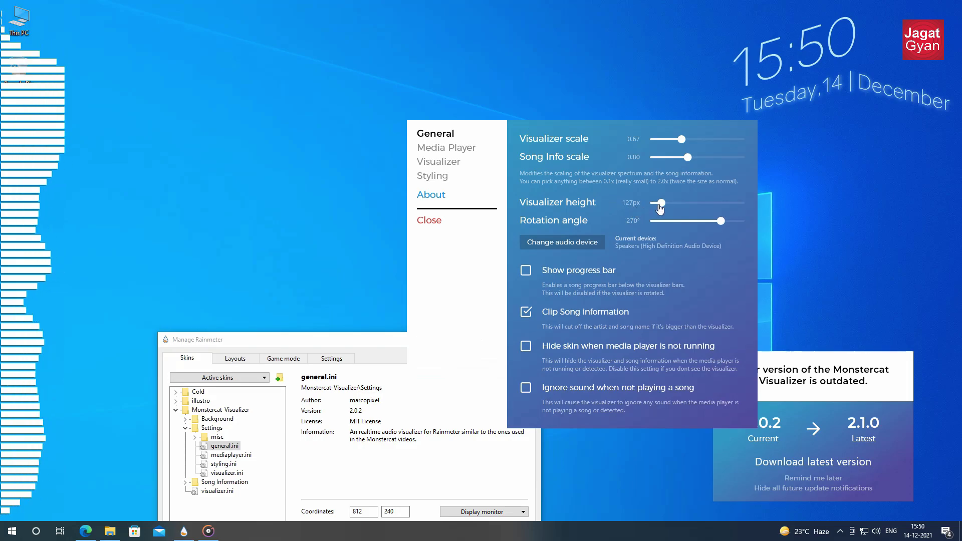
drag(660, 205, 659, 206)
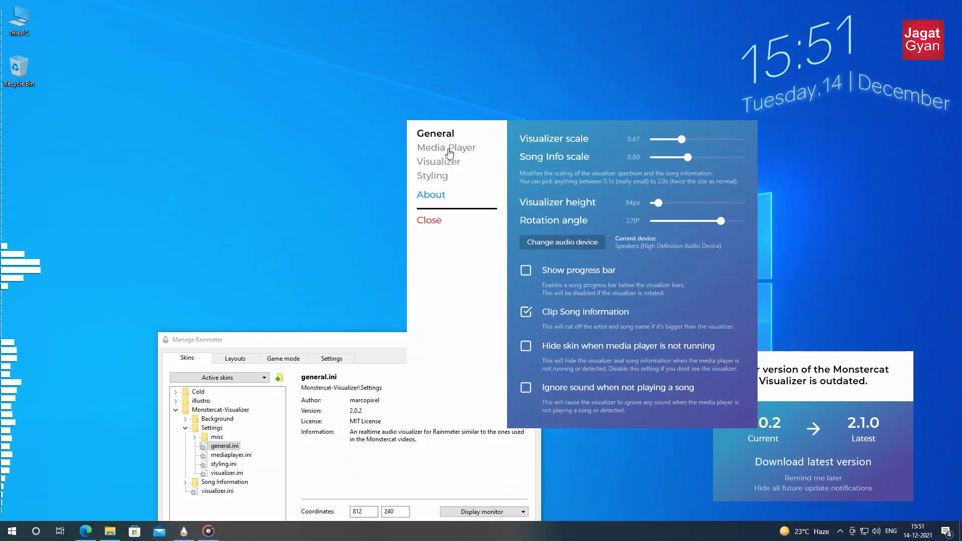
In the Visualizer settings, set bar width to 10 px, bar gap to 6 px, bar count to 57 and sensitivity to 57 dB
click(448, 164)
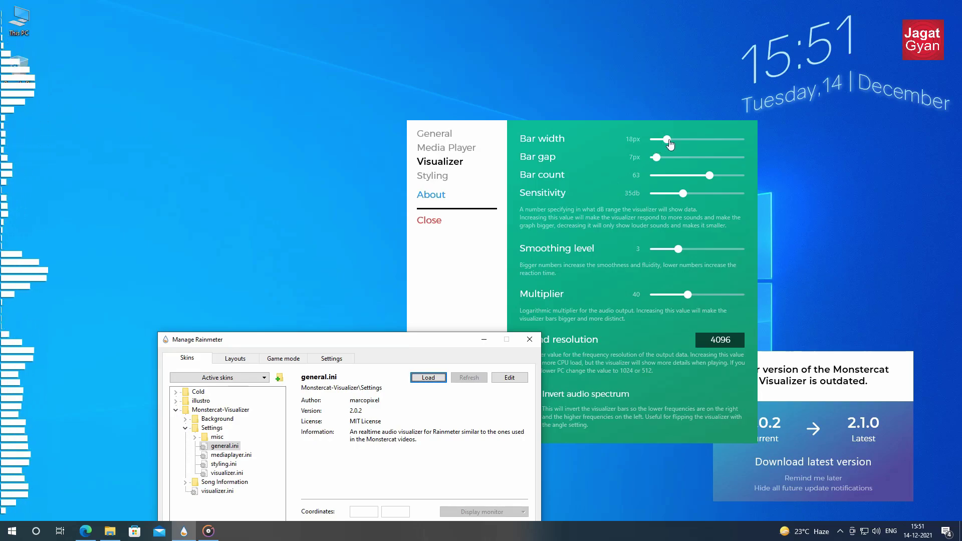
drag(669, 141, 676, 142)
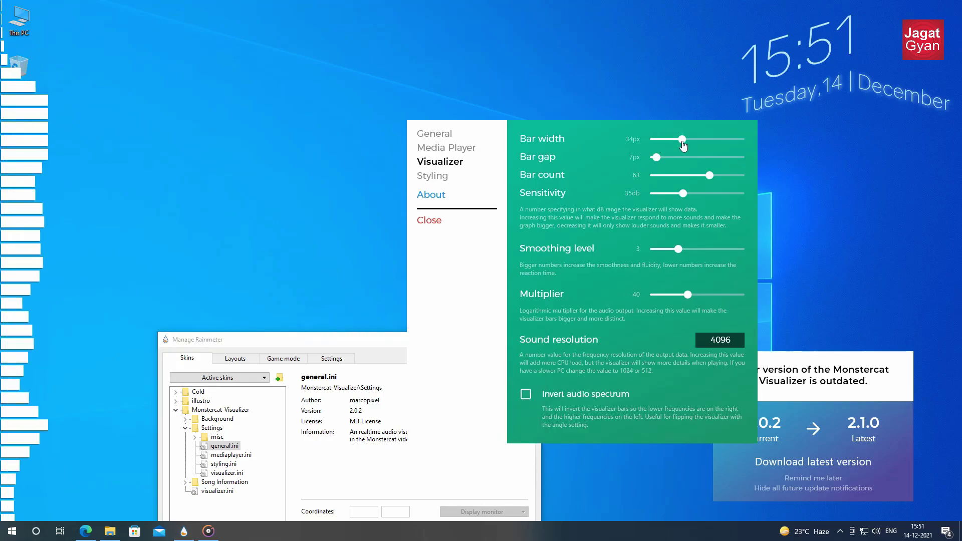
click(659, 157)
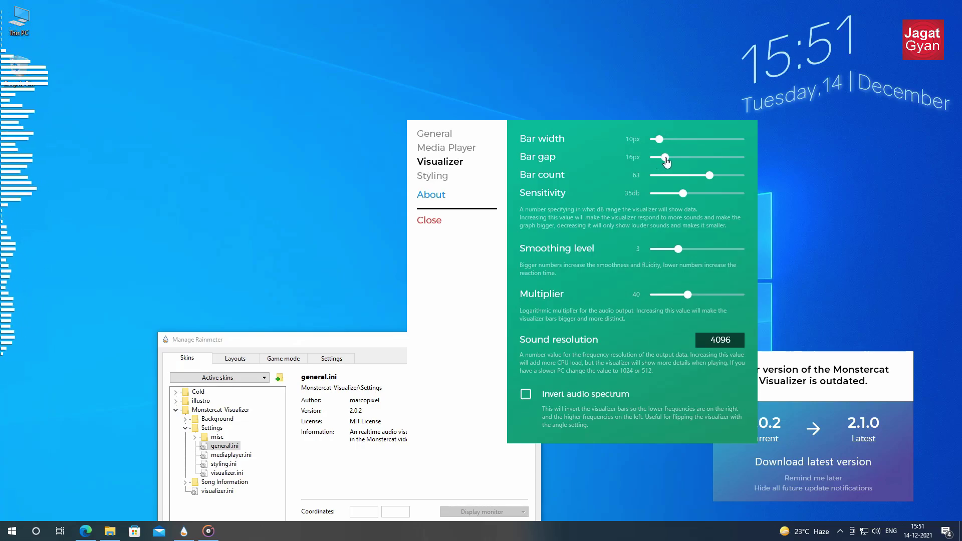
drag(661, 159, 657, 161)
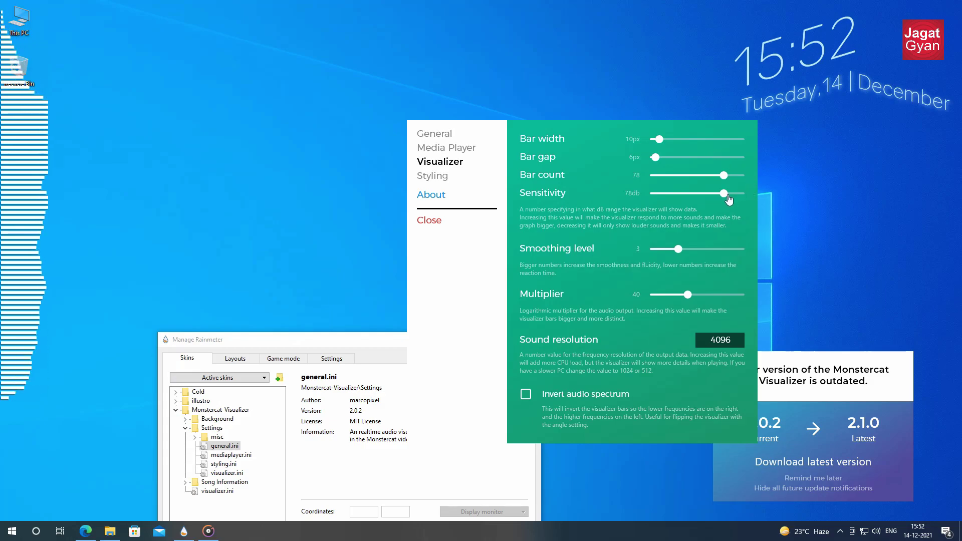
drag(724, 195, 697, 200)
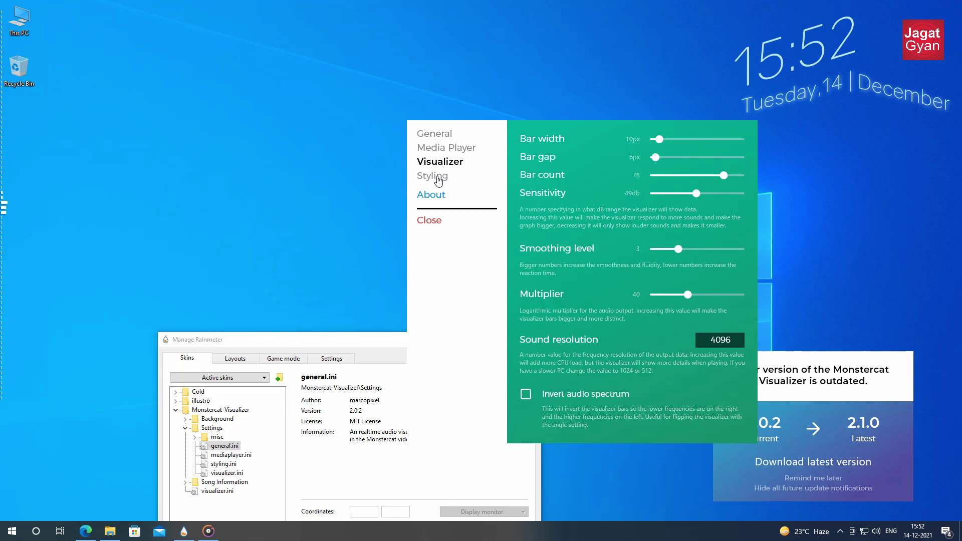
drag(724, 176, 703, 196)
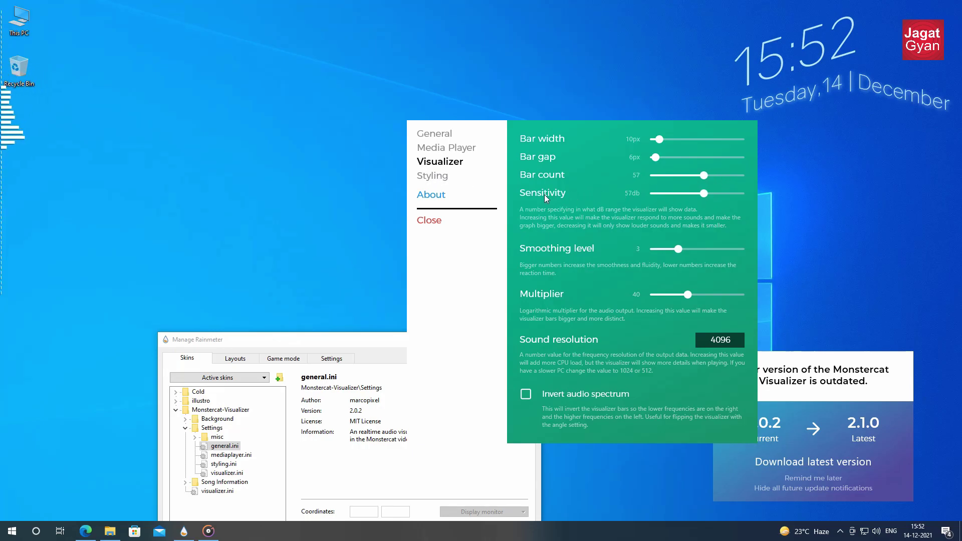
Open the Styling settings and try the pink skin color for the visualizer
click(441, 180)
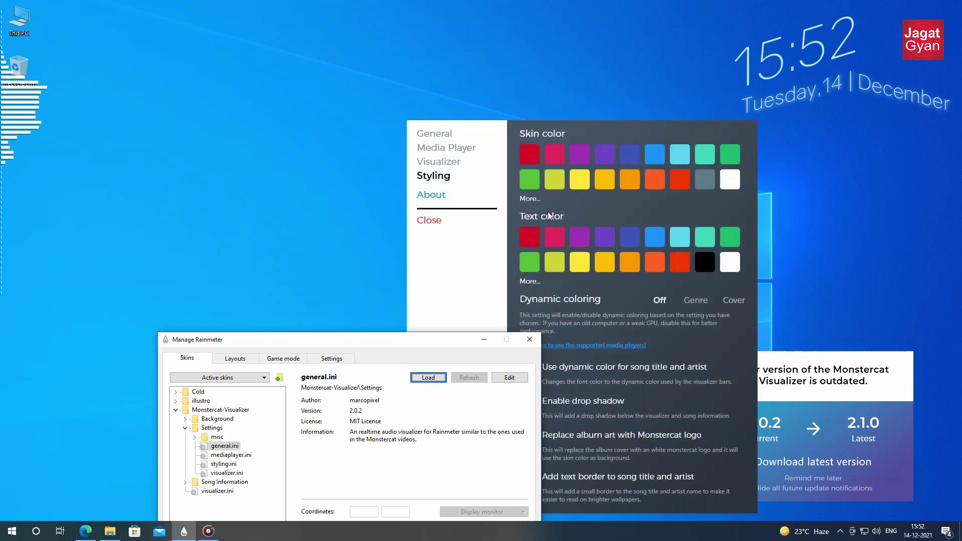
click(549, 156)
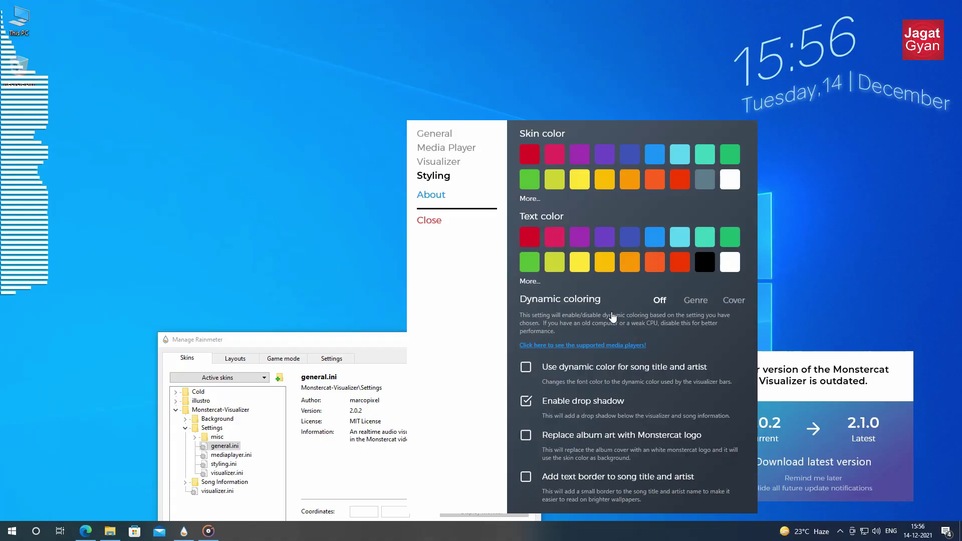
Close the Manage Rainmeter window and unload the visualizer settings panel and the outdated-version notice from the desktop
drag(280, 339, 225, 181)
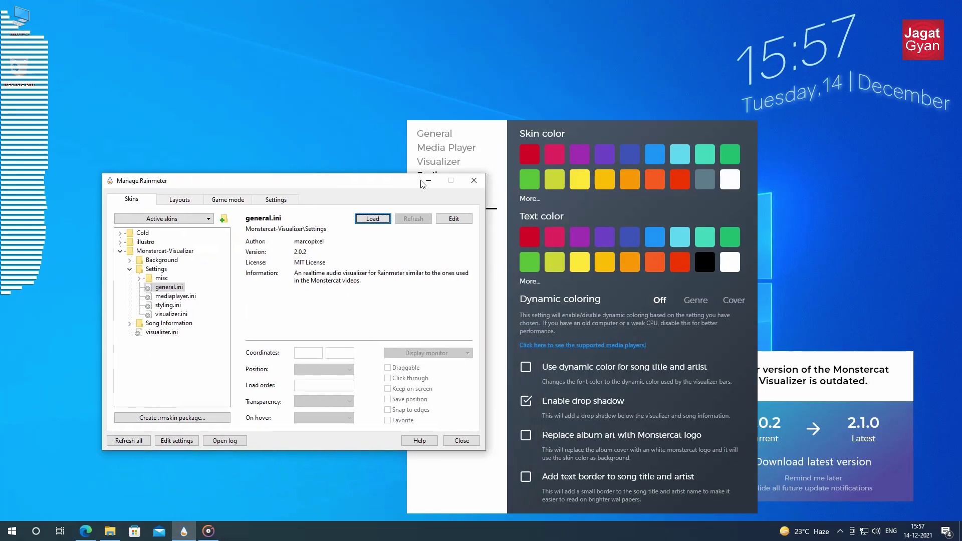
click(473, 181)
right_click(500, 171)
click(529, 288)
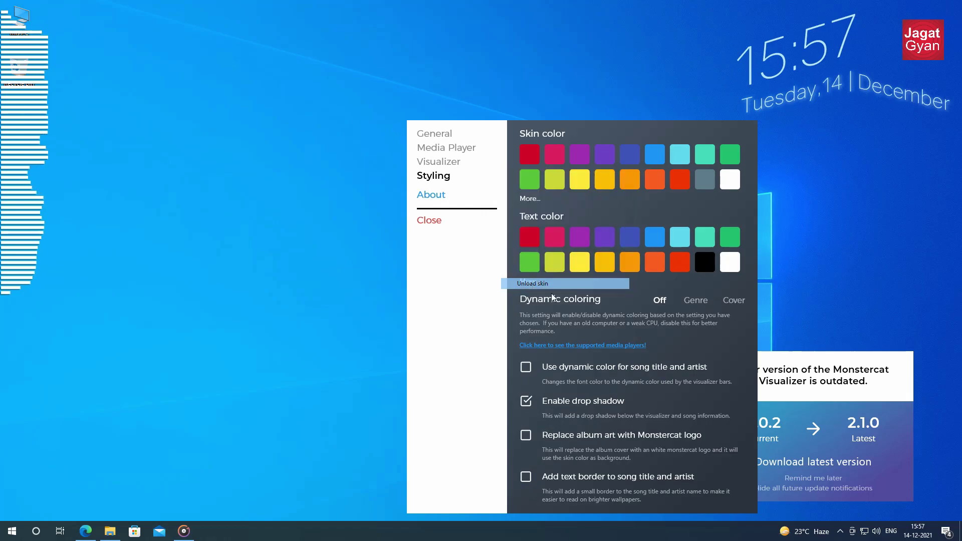
right_click(811, 372)
click(842, 484)
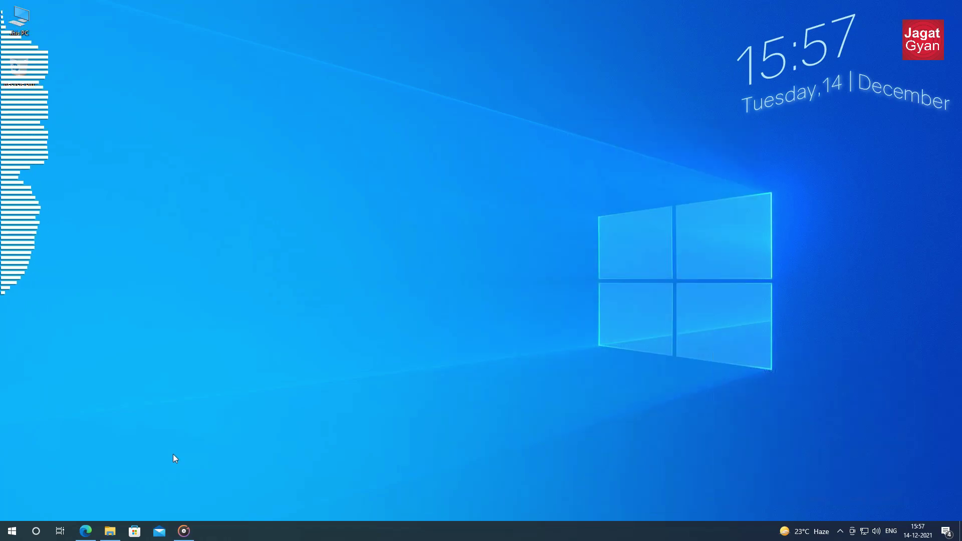
Switch to the Edge browser's Rainmeter Launcher Skins page on VisualSkins and look through the first page of skins
click(85, 531)
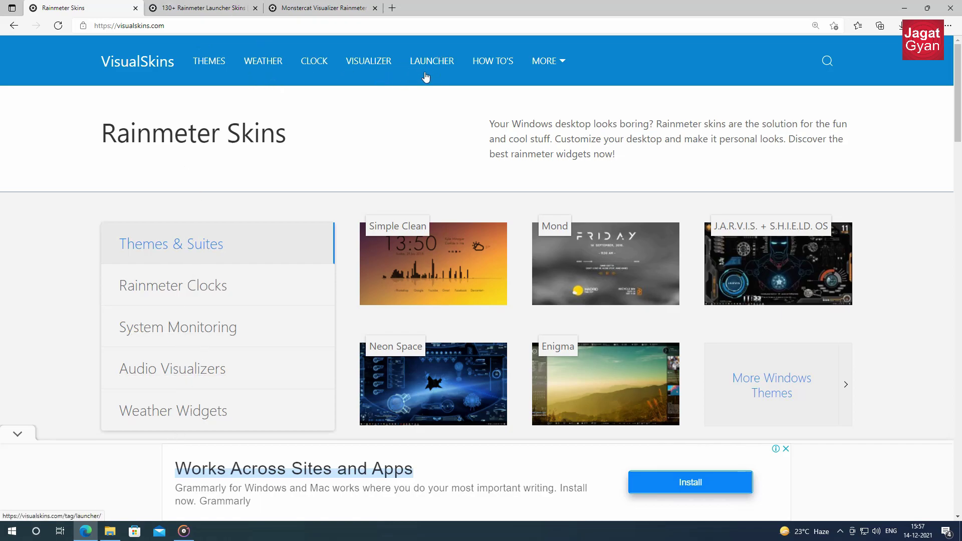
click(239, 12)
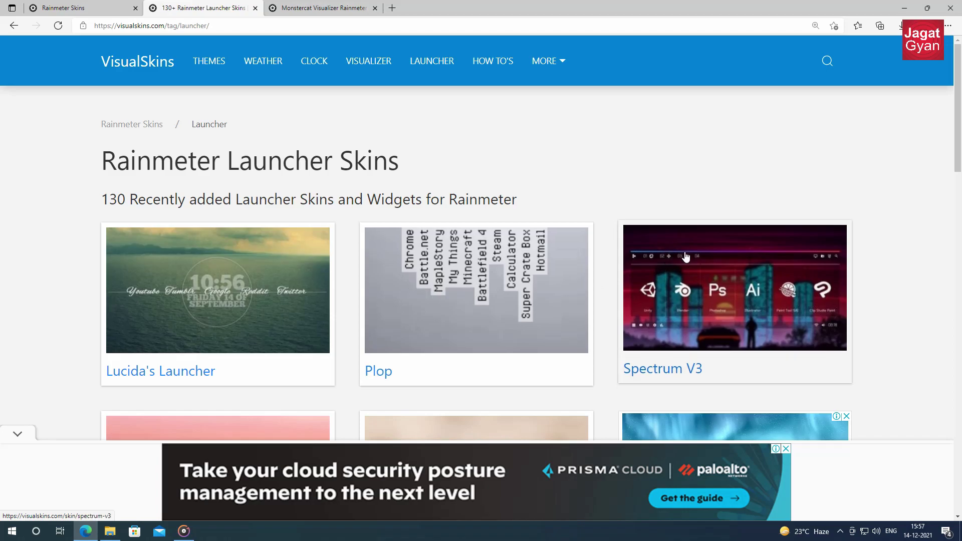
scroll(692, 278, down, 2)
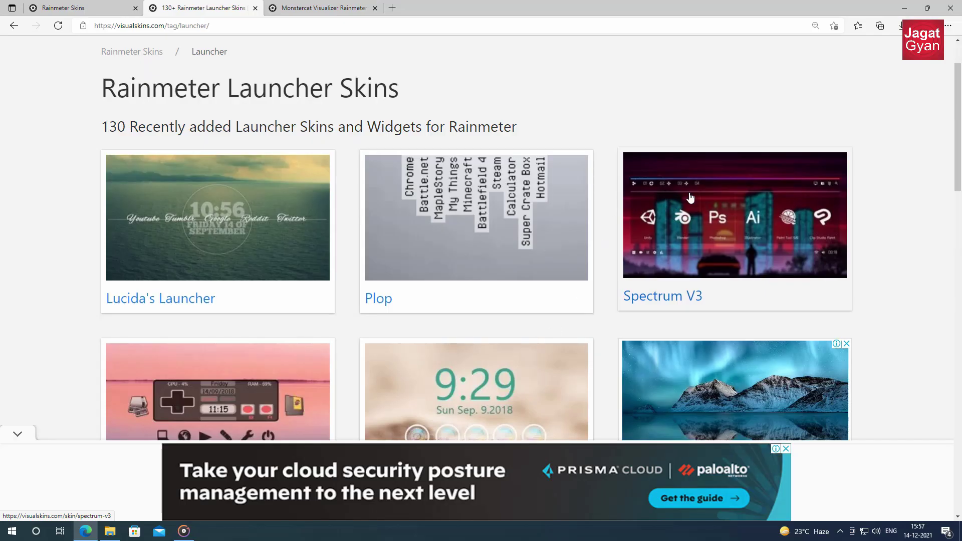
scroll(416, 189, down, 2)
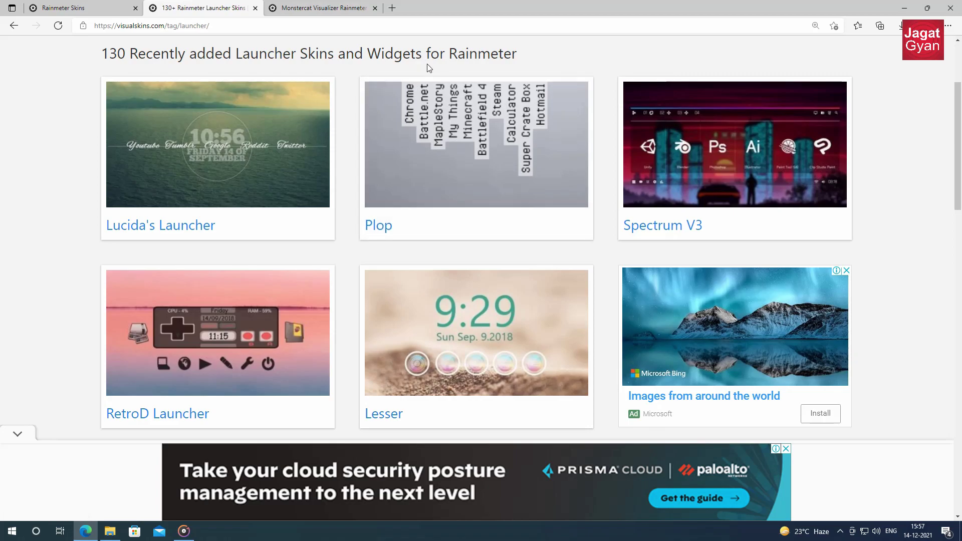
scroll(671, 188, down, 3)
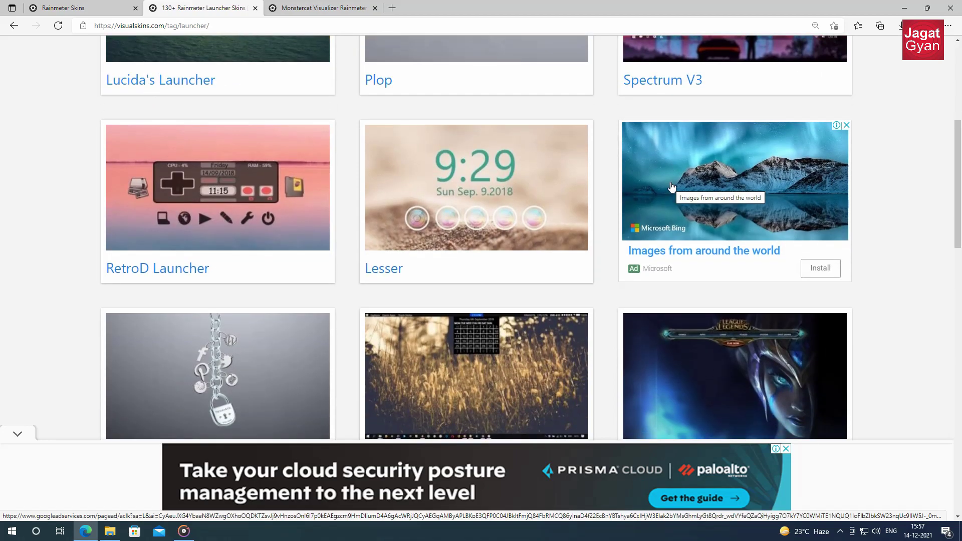
scroll(672, 188, down, 4)
scroll(663, 195, down, 2)
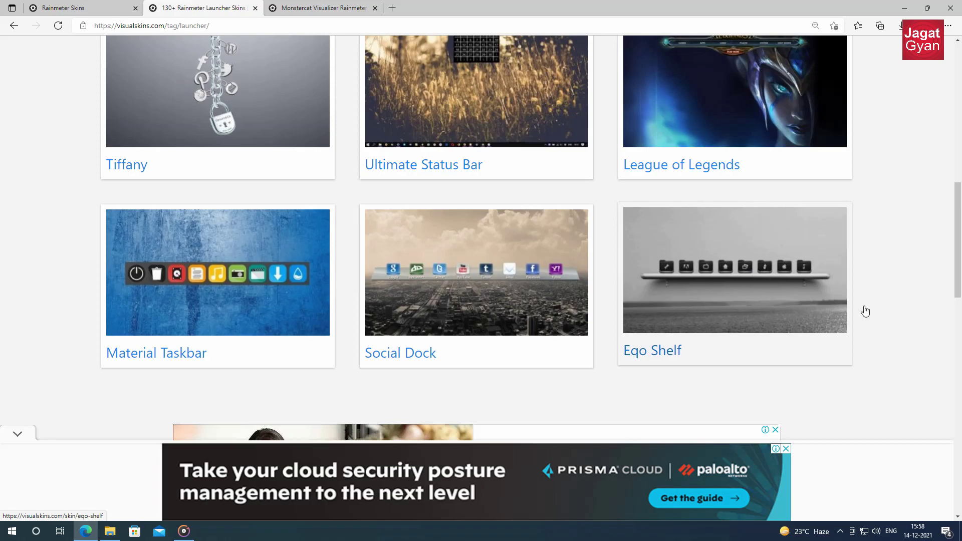
scroll(866, 311, down, 4)
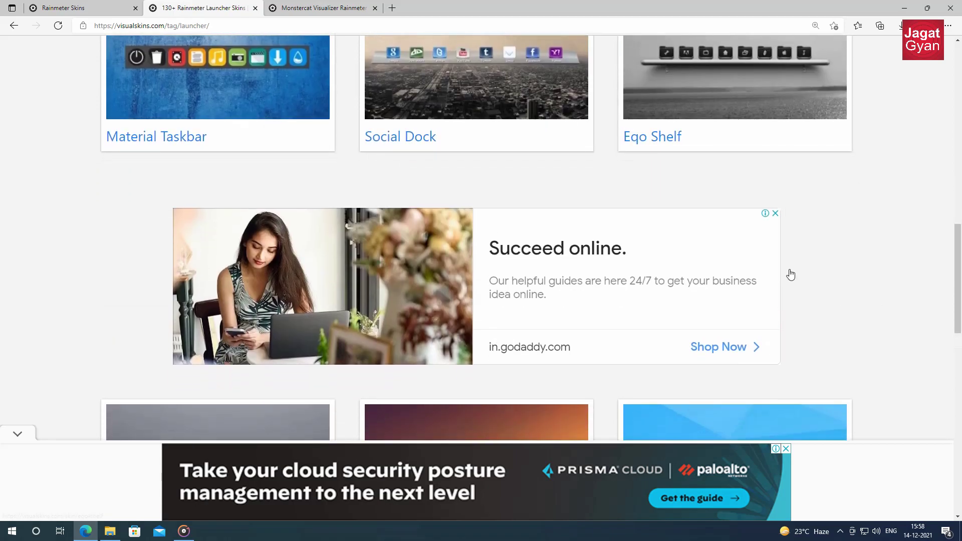
scroll(790, 273, down, 9)
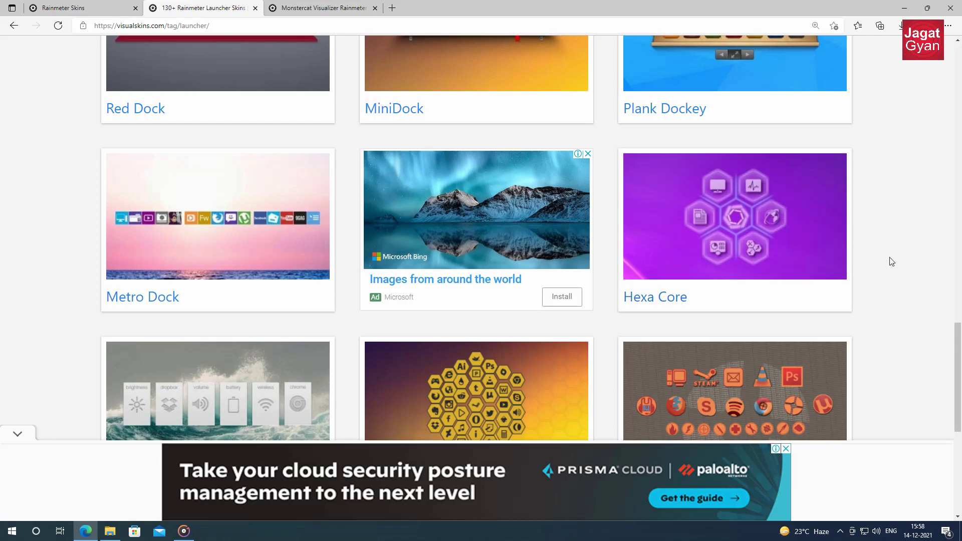
scroll(864, 268, down, 3)
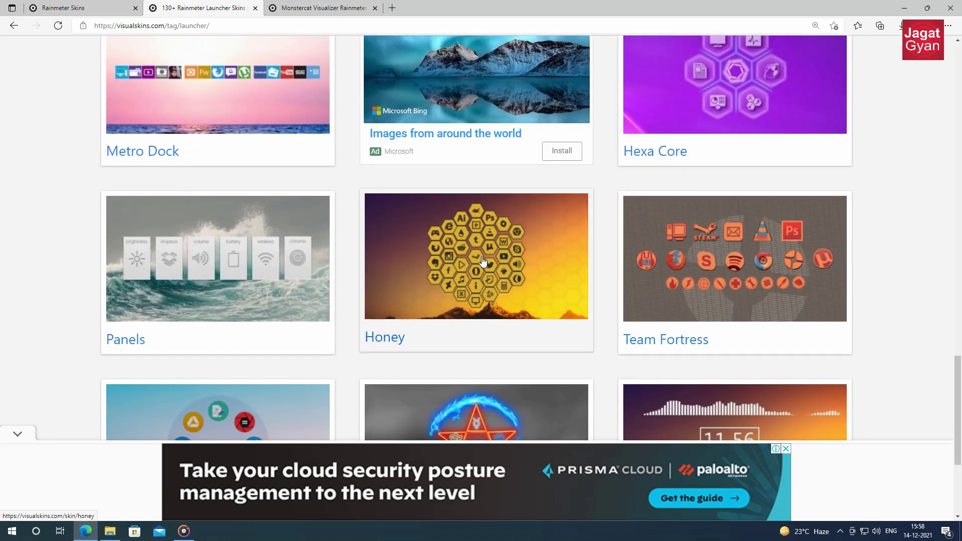
scroll(671, 253, down, 3)
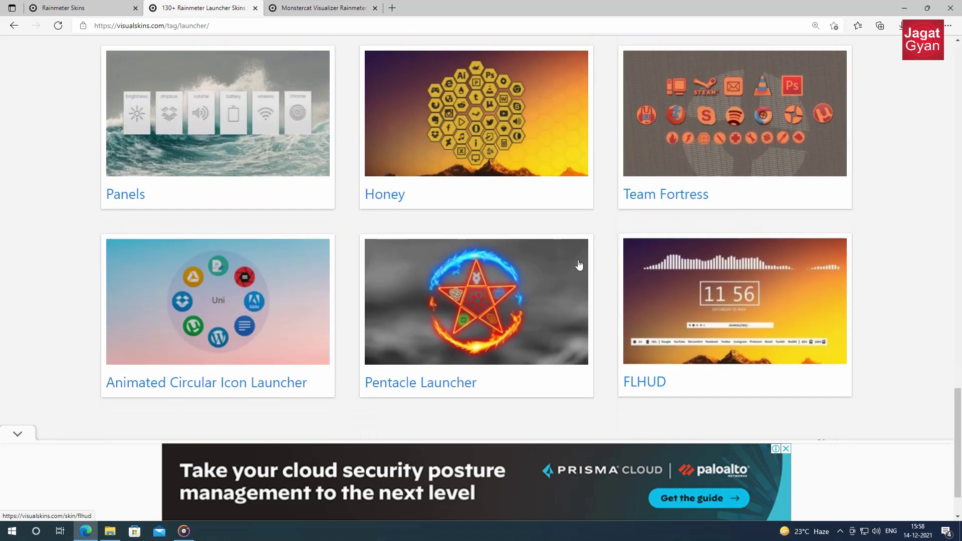
scroll(579, 265, down, 2)
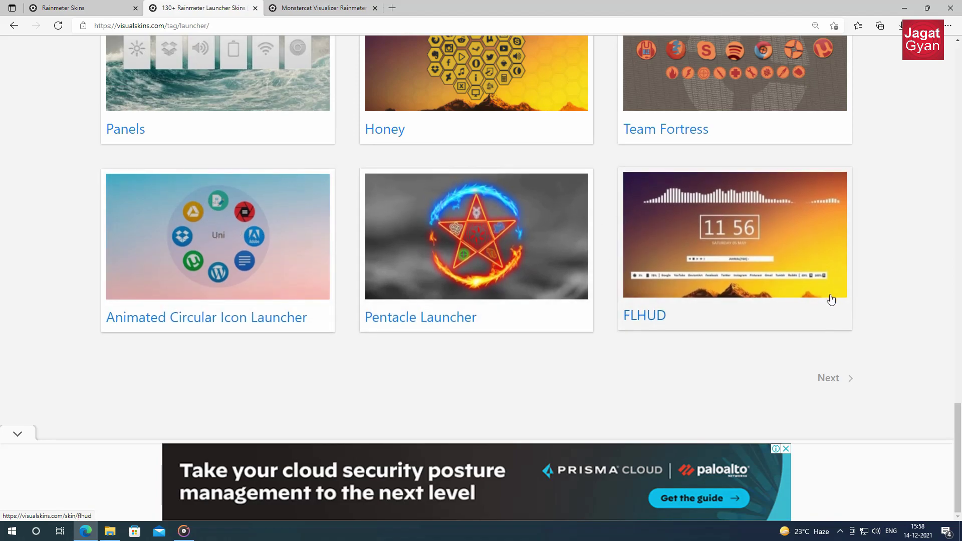
Go to the second page of launcher skins and look through the skins offered there
click(826, 380)
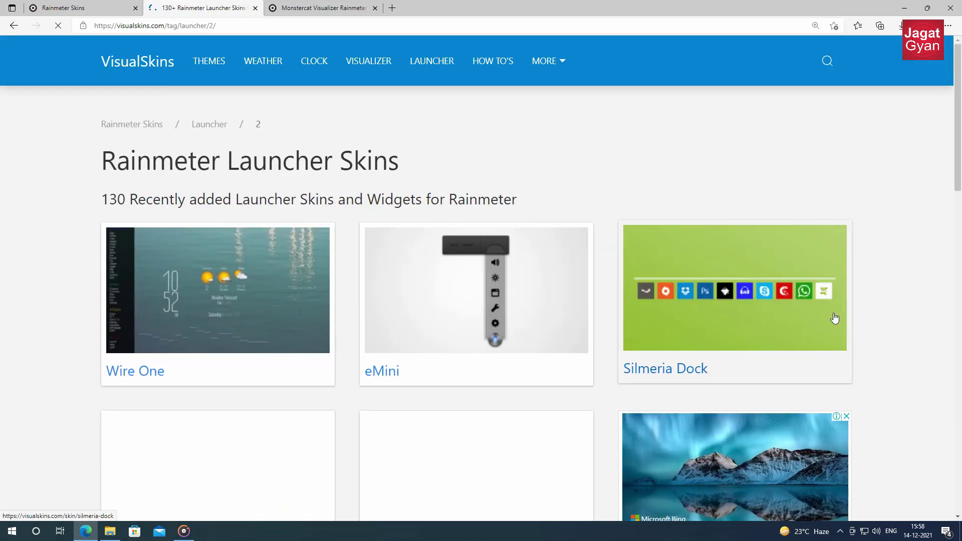
scroll(816, 333, down, 4)
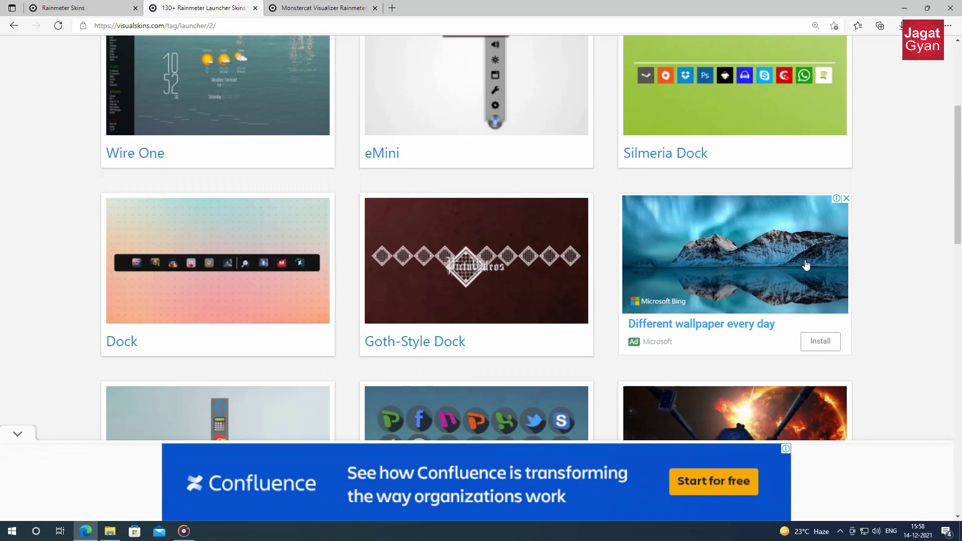
scroll(601, 273, down, 6)
scroll(514, 305, down, 6)
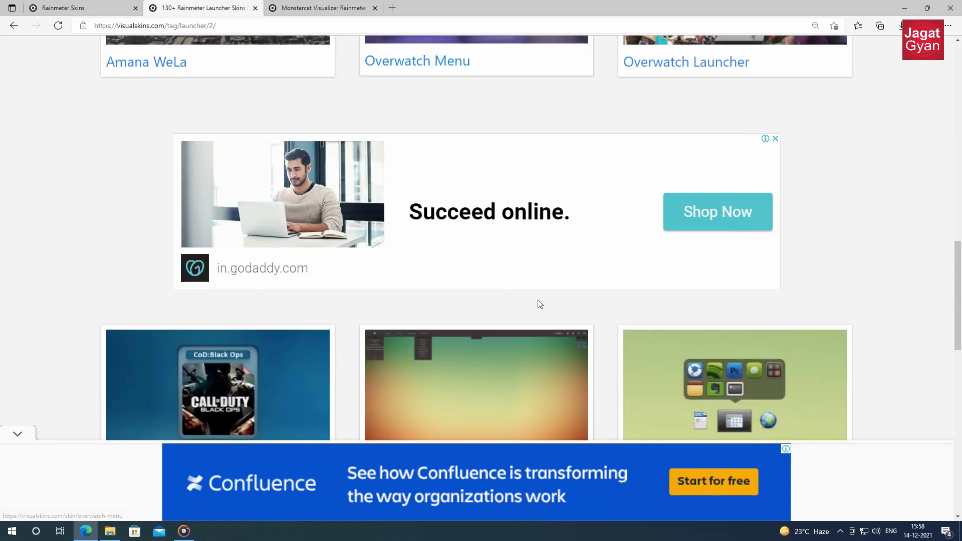
scroll(500, 311, down, 10)
scroll(585, 333, down, 4)
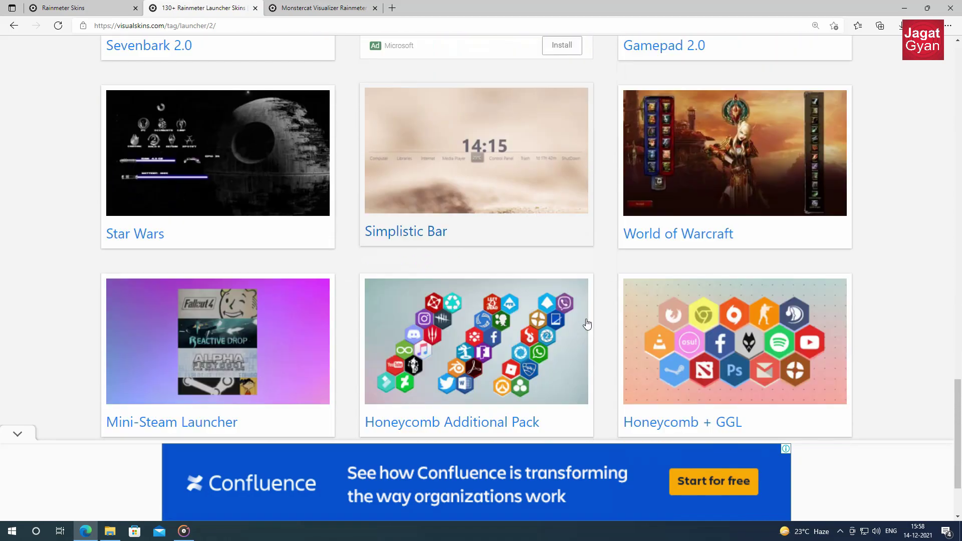
scroll(588, 322, up, 2)
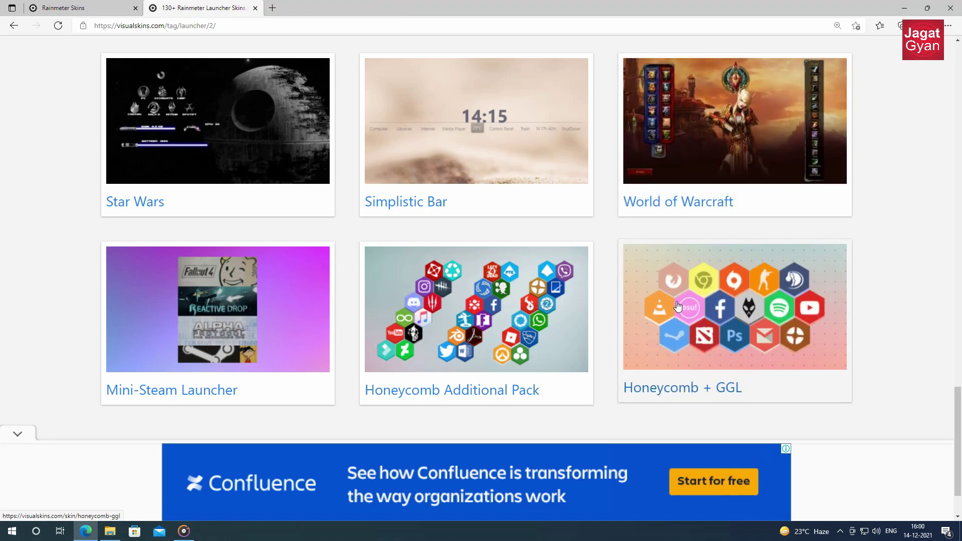
Open the Honeycomb + GGL skin page in a new browser tab and switch to it
right_click(677, 307)
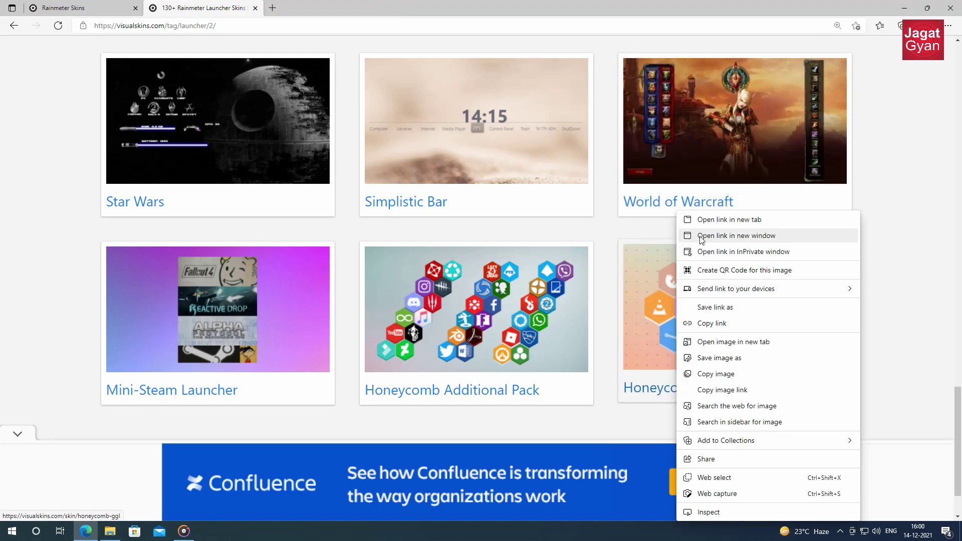
click(707, 220)
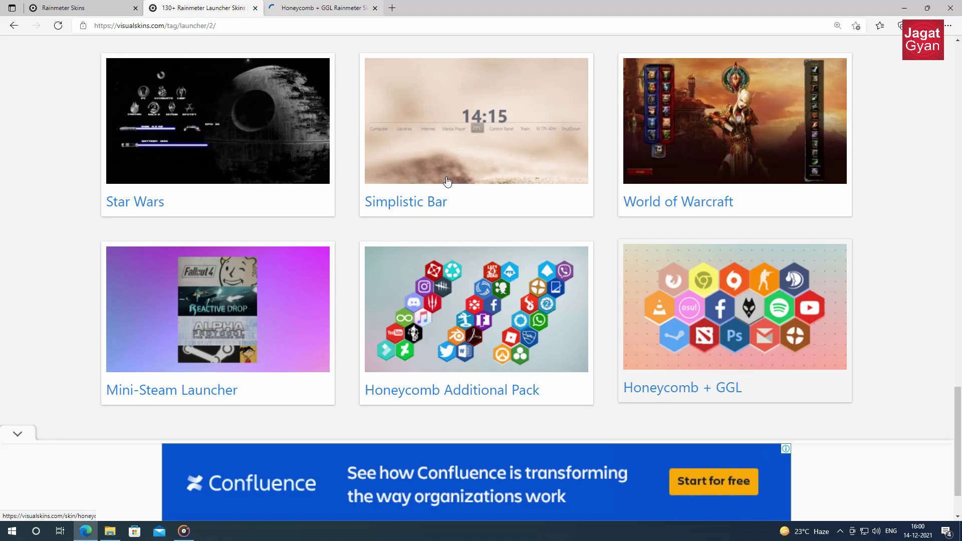
key(ctrl+Tab)
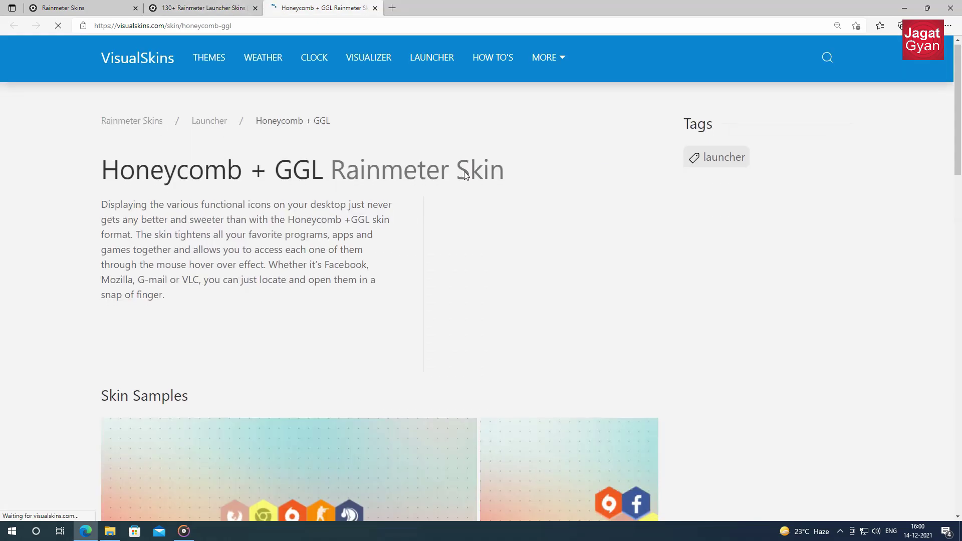
Find the download section of the Honeycomb + GGL page and download honeycomb-ggl.rmskin
scroll(465, 173, down, 2)
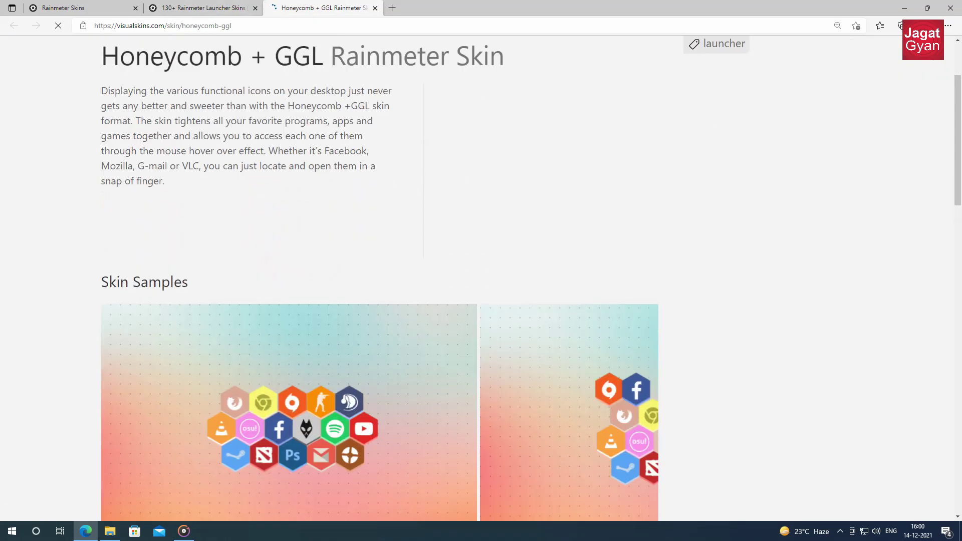
scroll(336, 222, down, 2)
scroll(335, 223, down, 7)
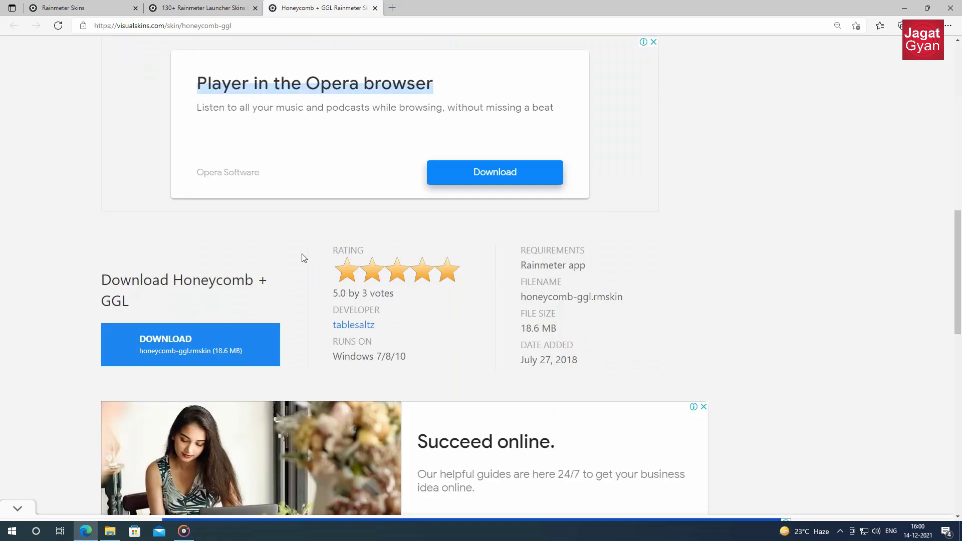
scroll(200, 343, down, 4)
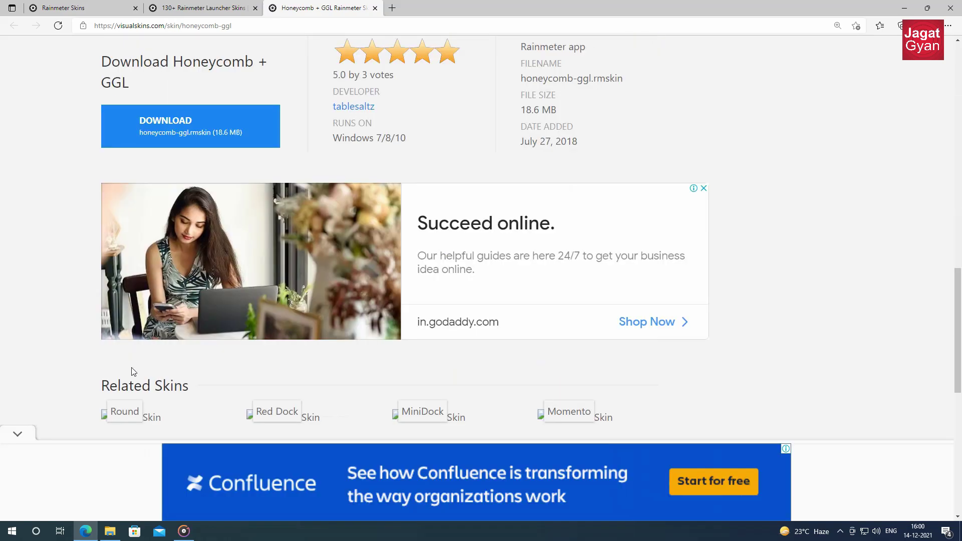
scroll(226, 338, down, 7)
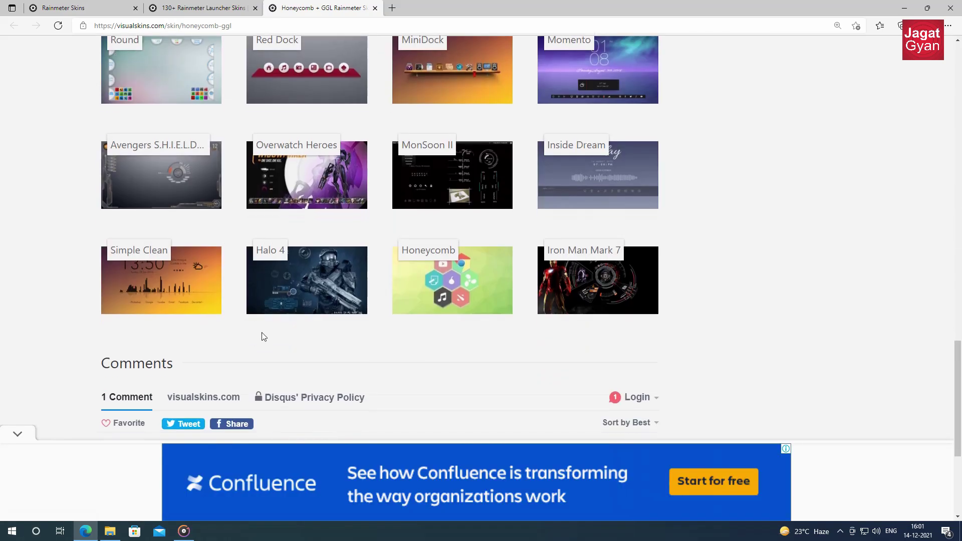
scroll(261, 331, up, 8)
click(235, 261)
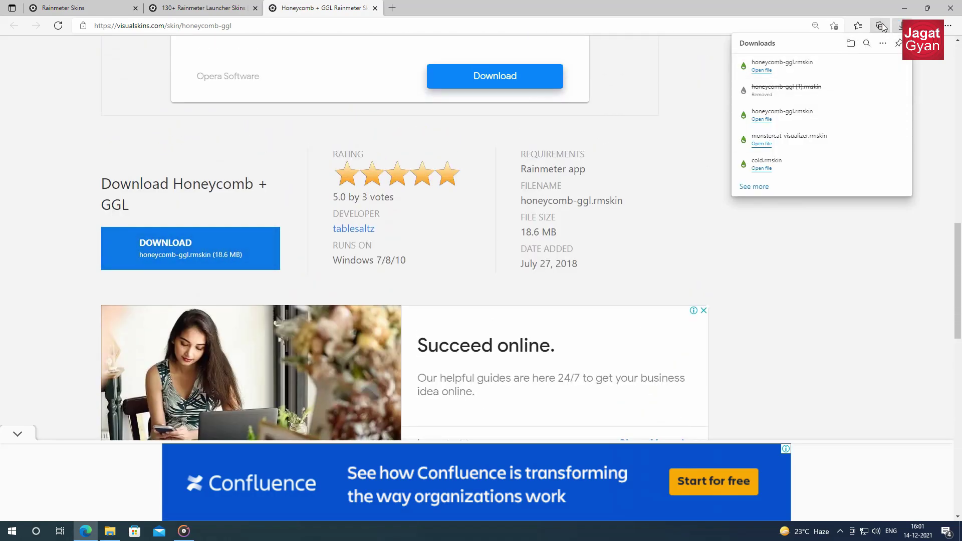
Install the Honeycomb + GGL skin from the downloaded honeycomb-ggl package in the Downloads folder, then close the folder window
click(904, 8)
click(109, 531)
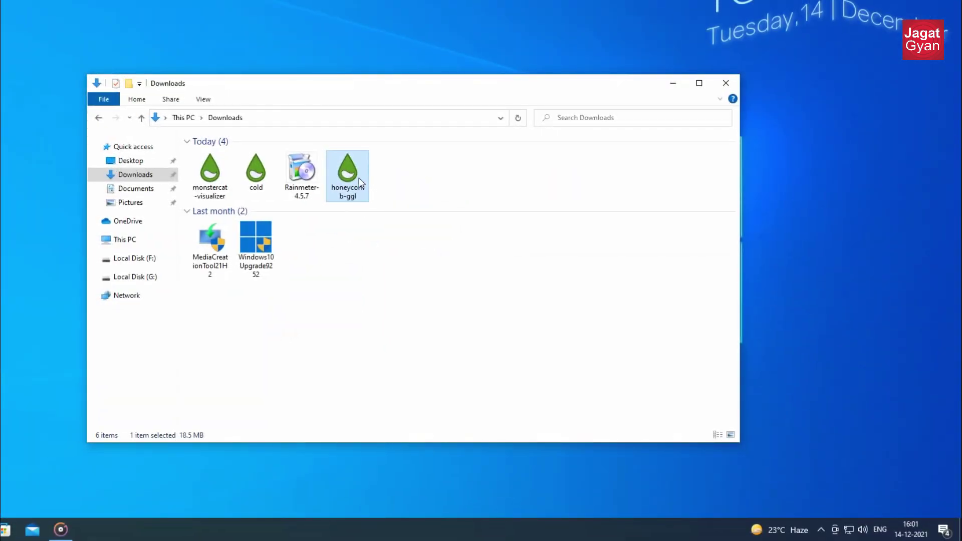
double_click(360, 181)
click(451, 310)
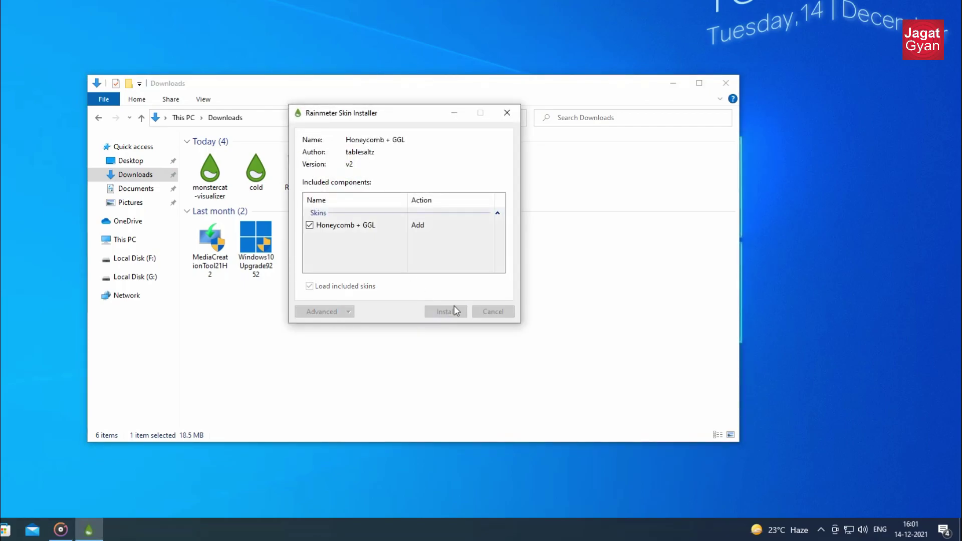
click(723, 86)
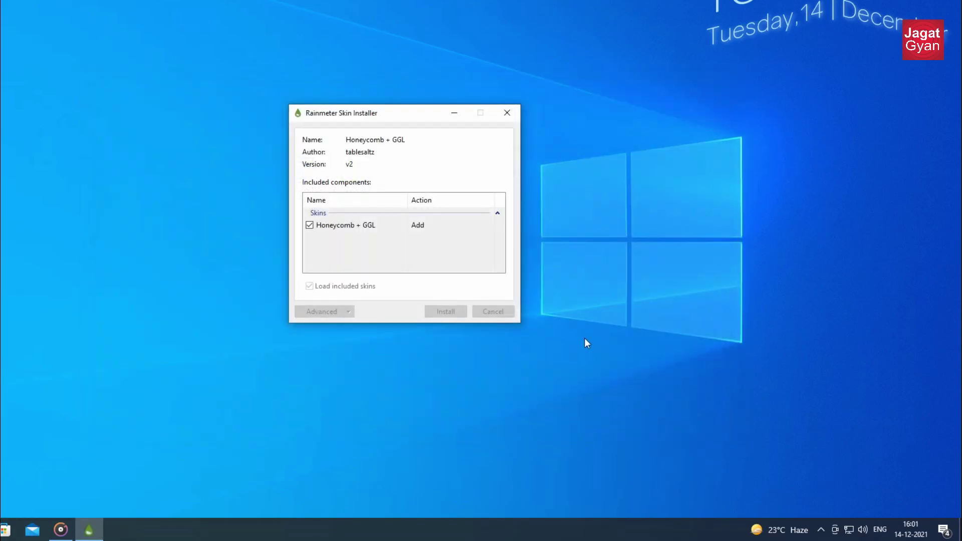
Open the Rainmeter skin manager and refresh the whole skin list
click(820, 529)
click(842, 514)
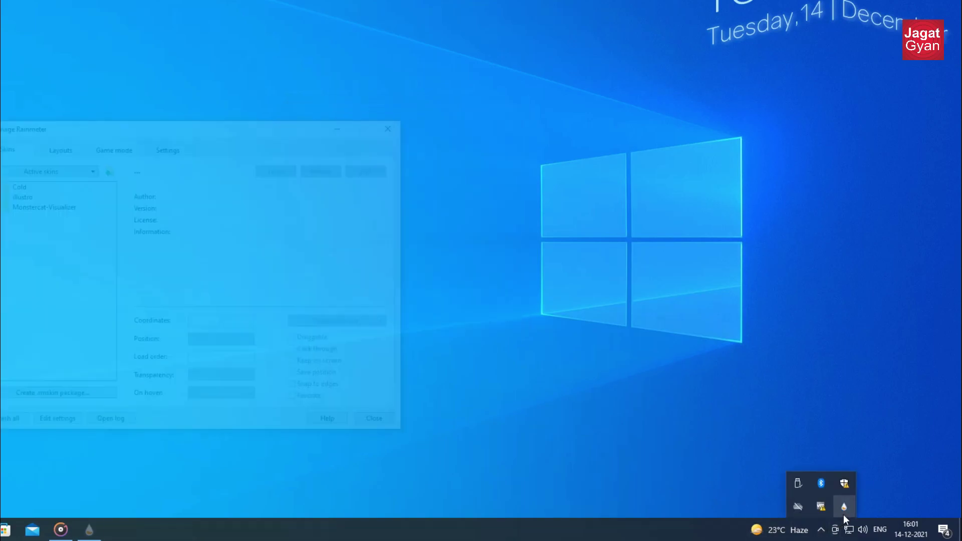
drag(156, 125, 219, 82)
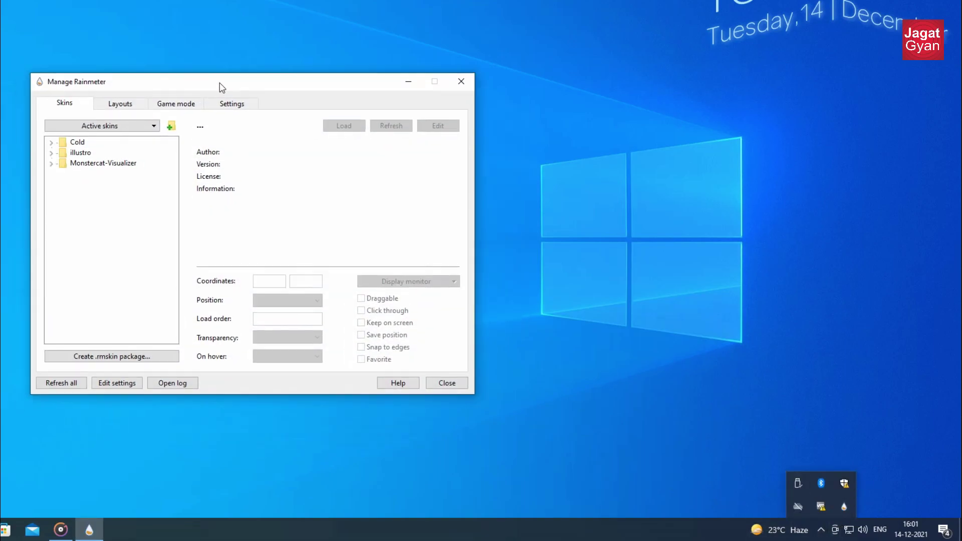
click(80, 380)
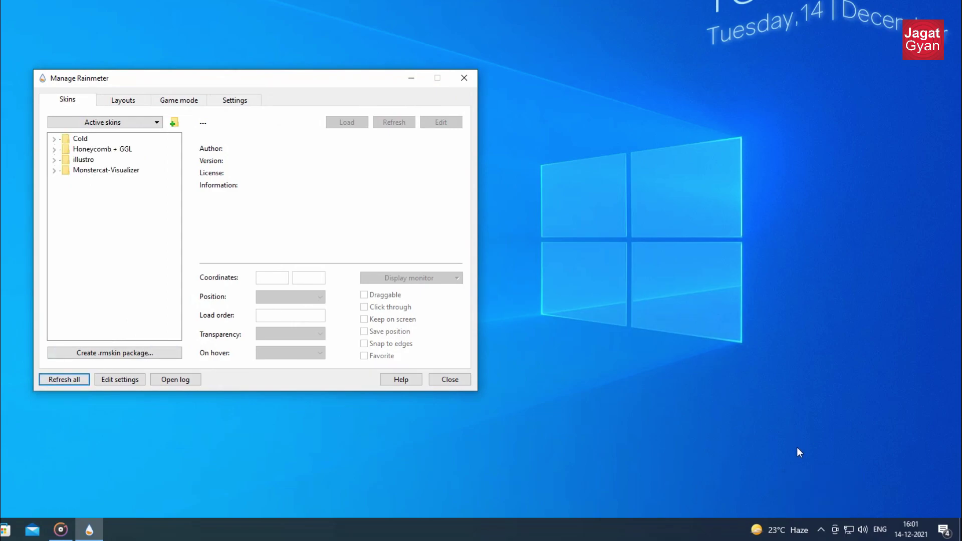
Load chrome.ini from Honeycomb + GGL, place its icon at about 787, 990 at the desktop's lower edge, and try the icon
click(106, 149)
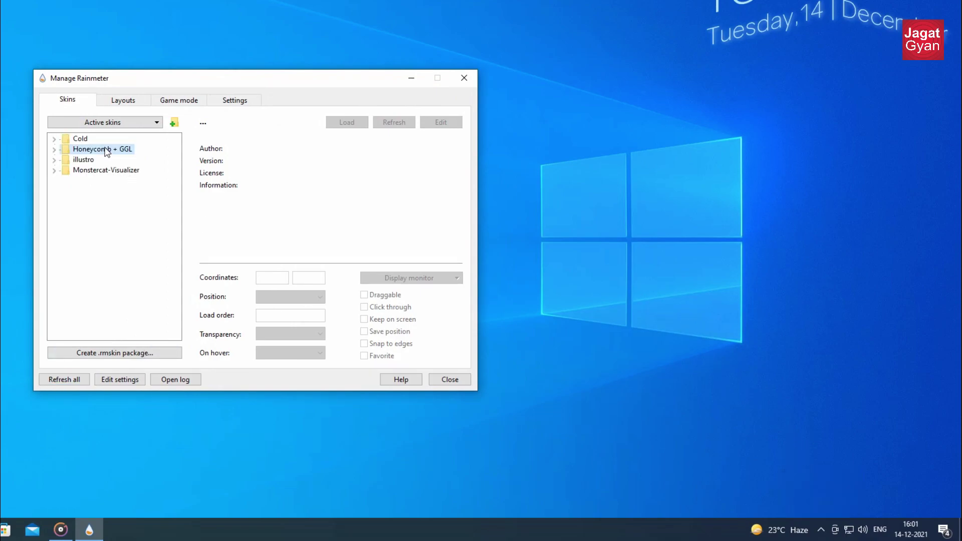
click(54, 150)
click(64, 160)
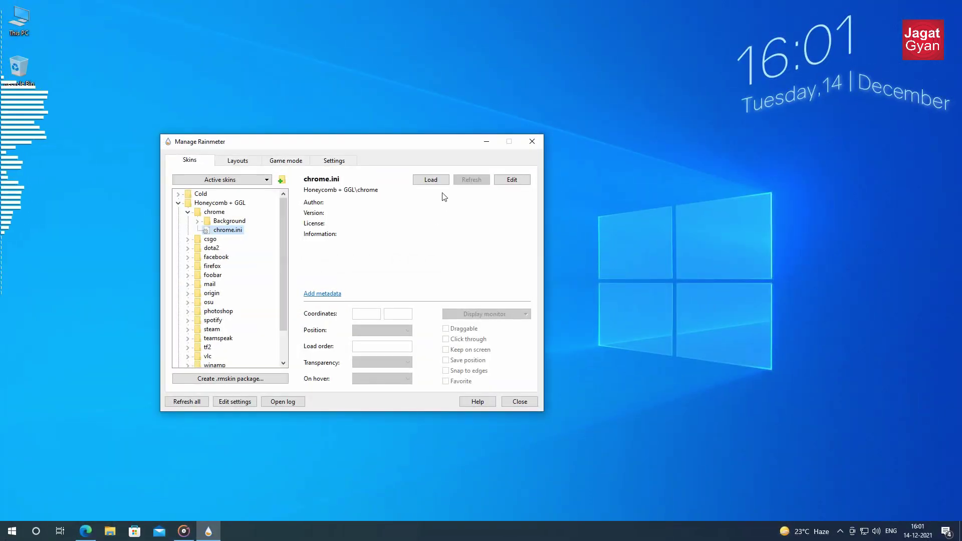
click(430, 179)
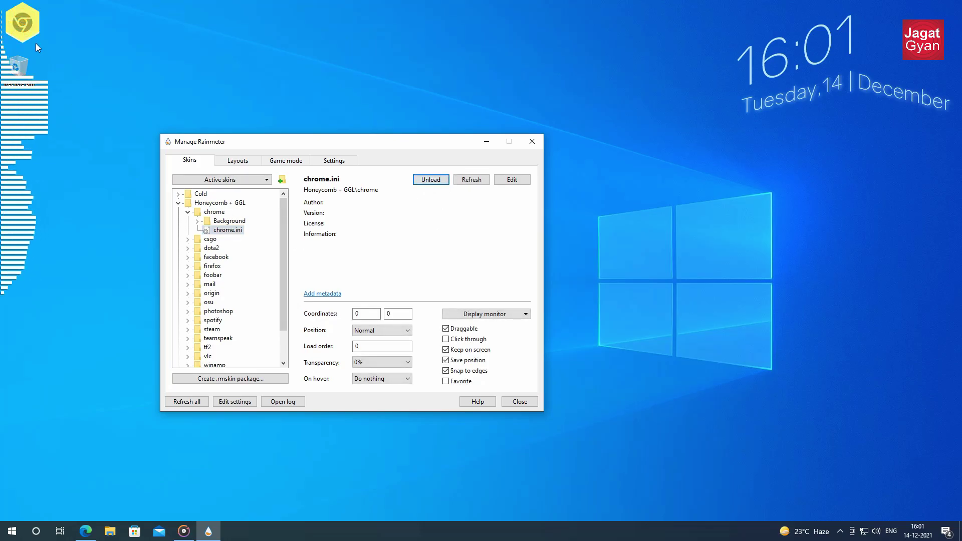
mouse_move(30, 33)
drag(30, 33, 424, 528)
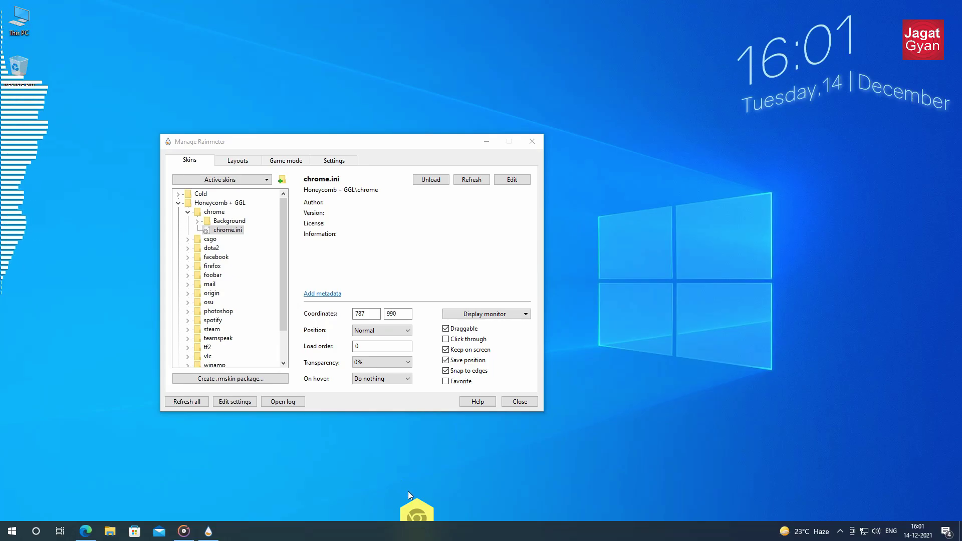
mouse_move(419, 509)
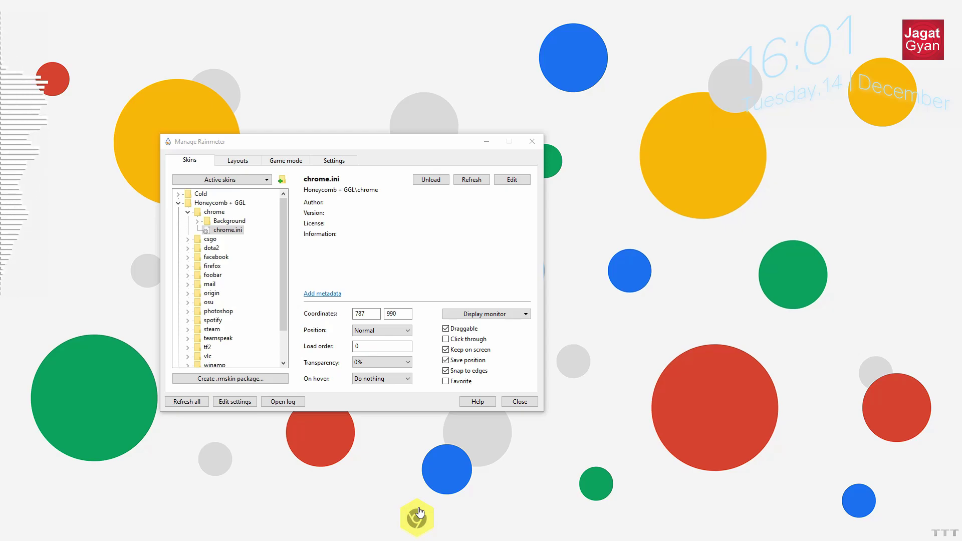
click(419, 512)
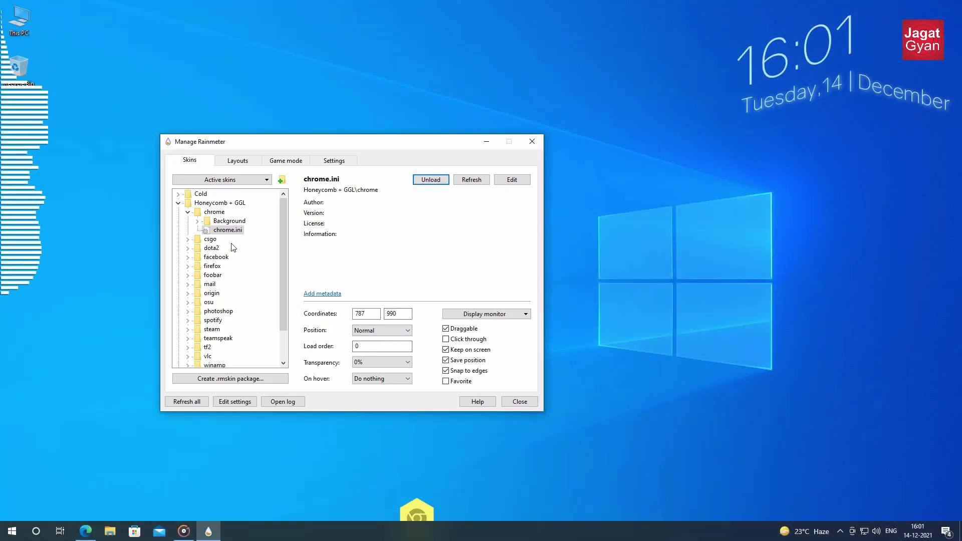
Load csgo.ini from Honeycomb + GGL and place its icon on the desktop below the wallpaper's Windows logo
double_click(209, 239)
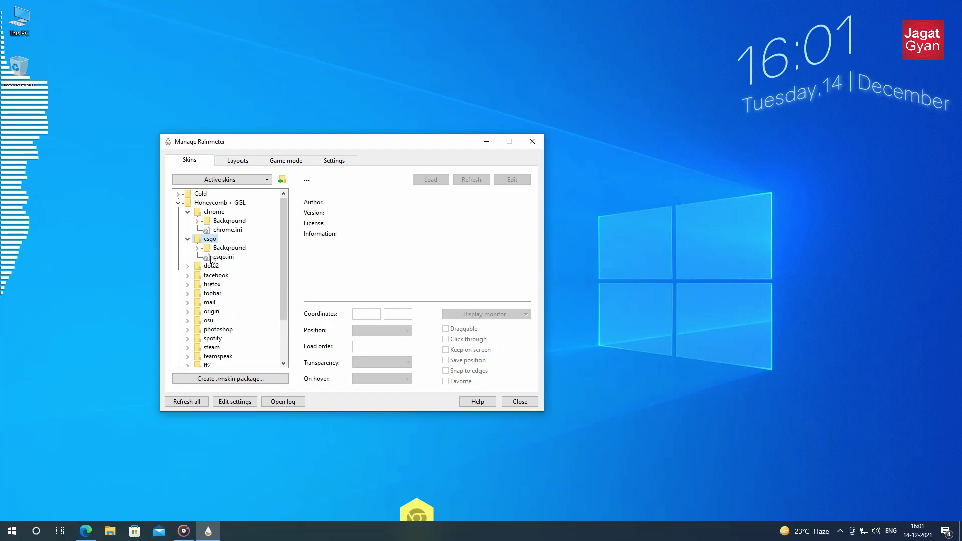
click(212, 257)
click(430, 180)
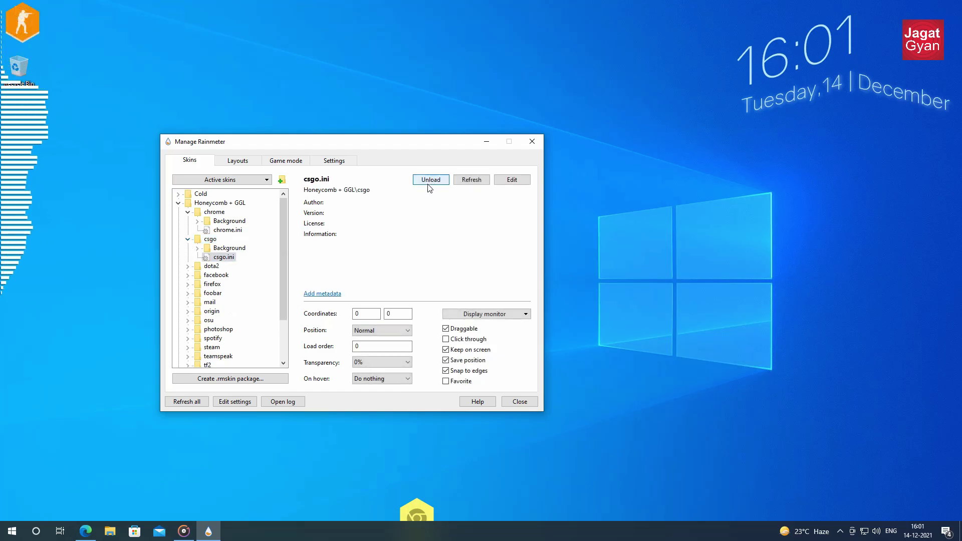
click(29, 30)
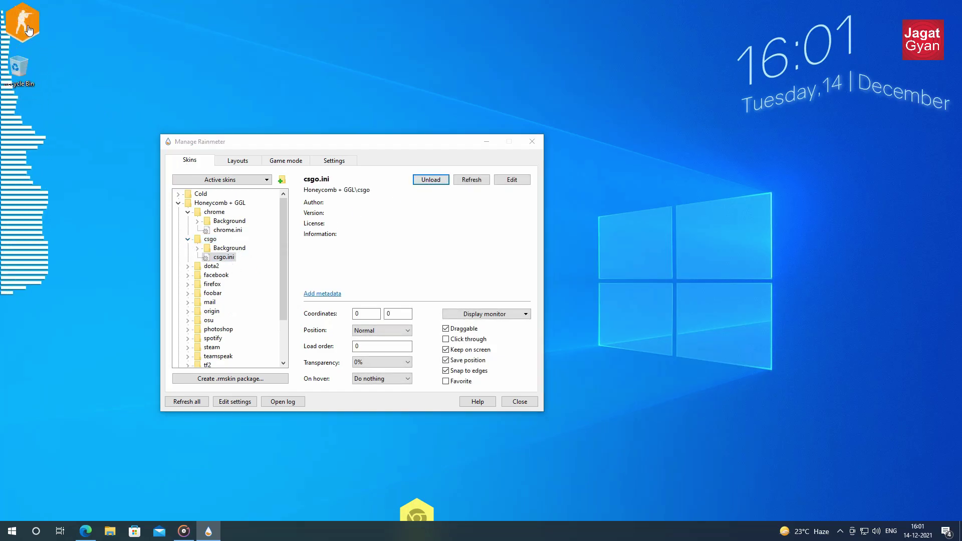
drag(28, 30, 700, 421)
Load the dota2.ini launcher from the Honeycomb + GGL skins
click(209, 267)
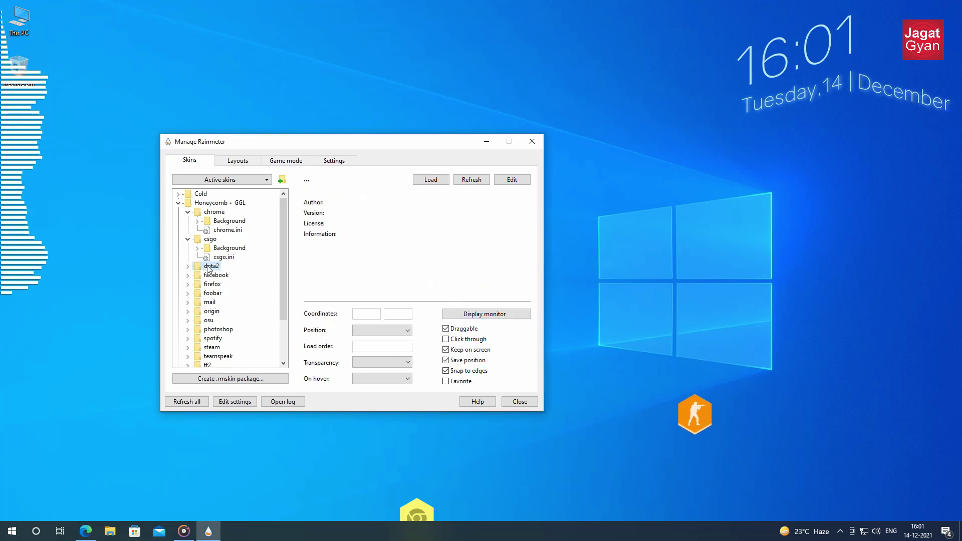
double_click(210, 267)
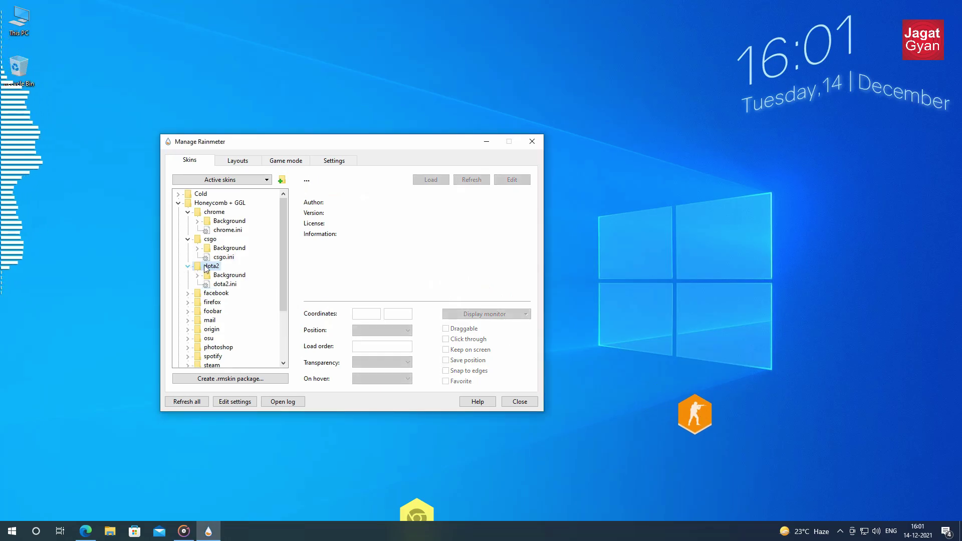
click(223, 284)
click(421, 181)
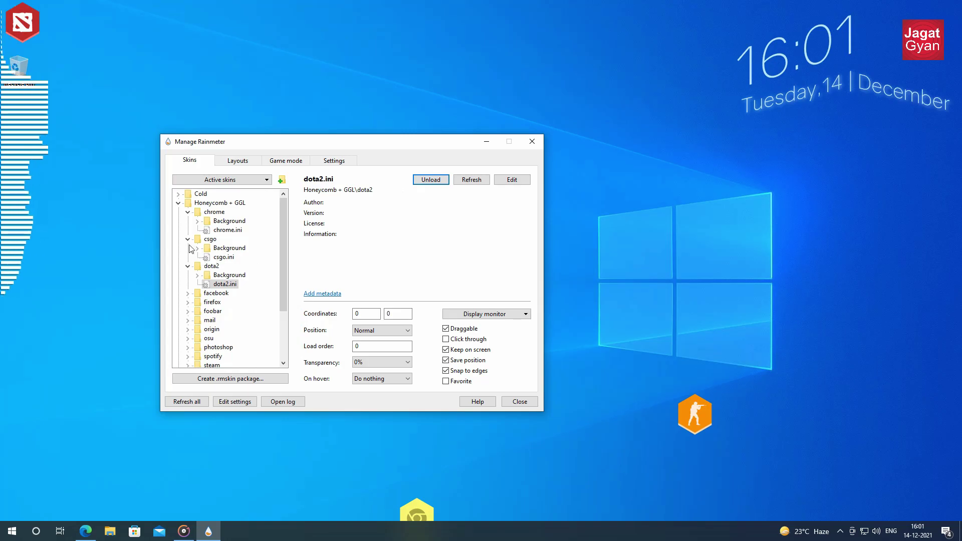
Load facebook.ini and place its icon at about 1202, 464, with the Dota 2 icon diagonally below it
click(184, 295)
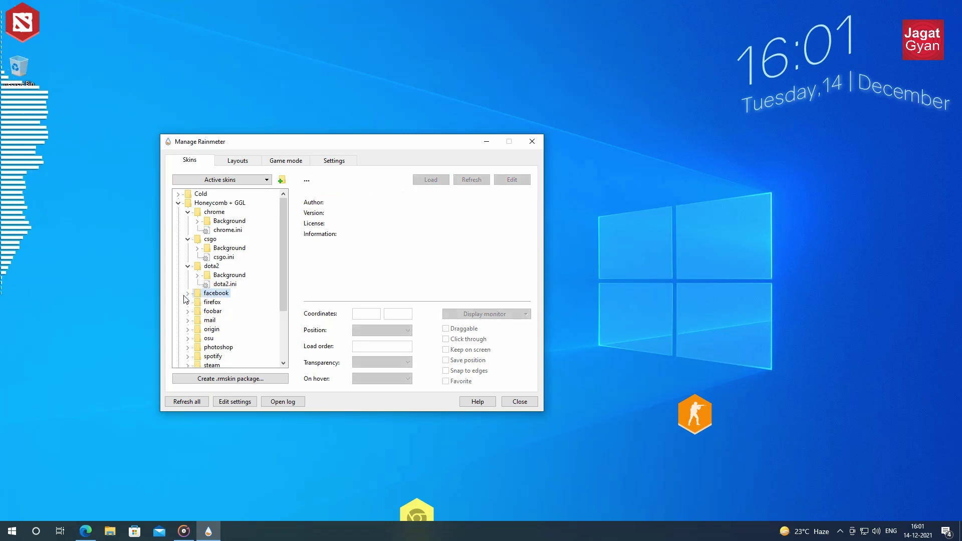
click(187, 293)
click(228, 311)
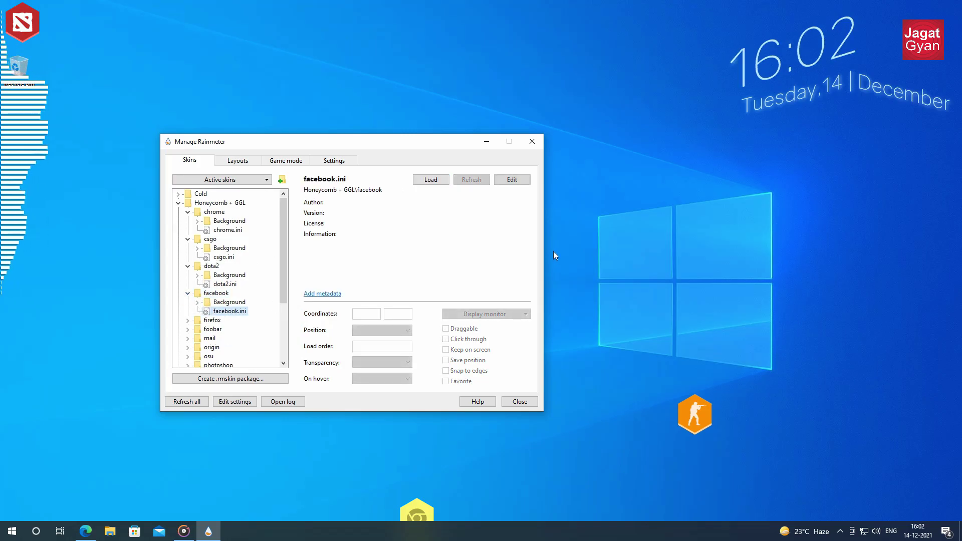
click(434, 181)
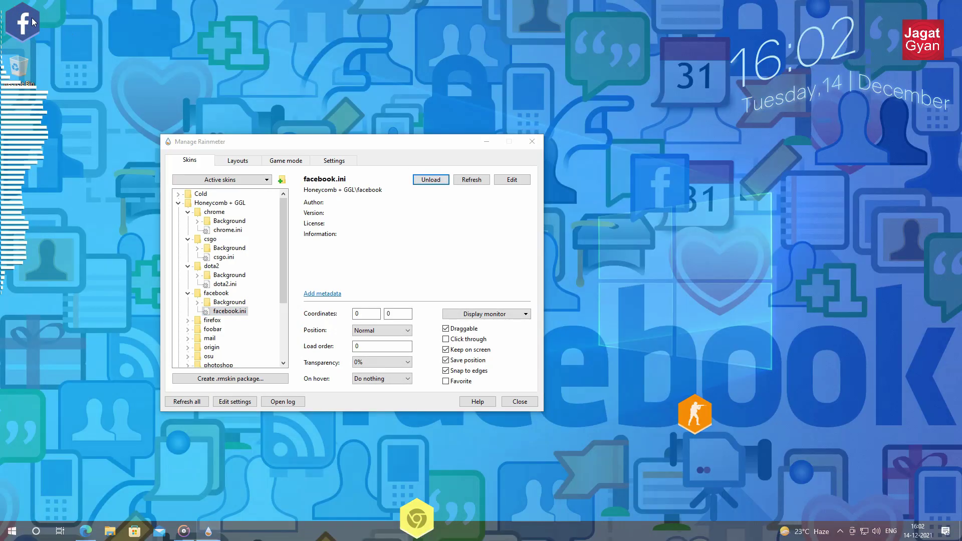
drag(31, 17, 634, 249)
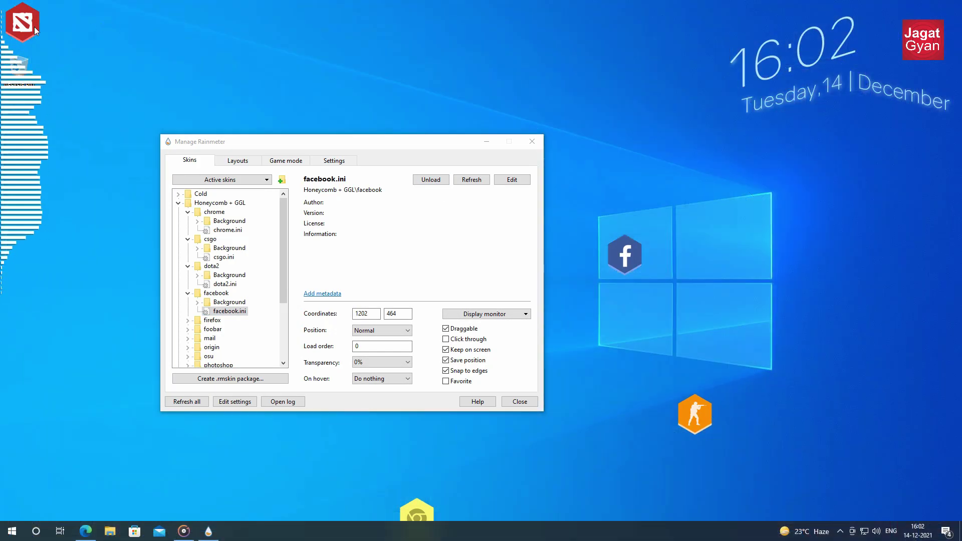
drag(34, 26, 609, 303)
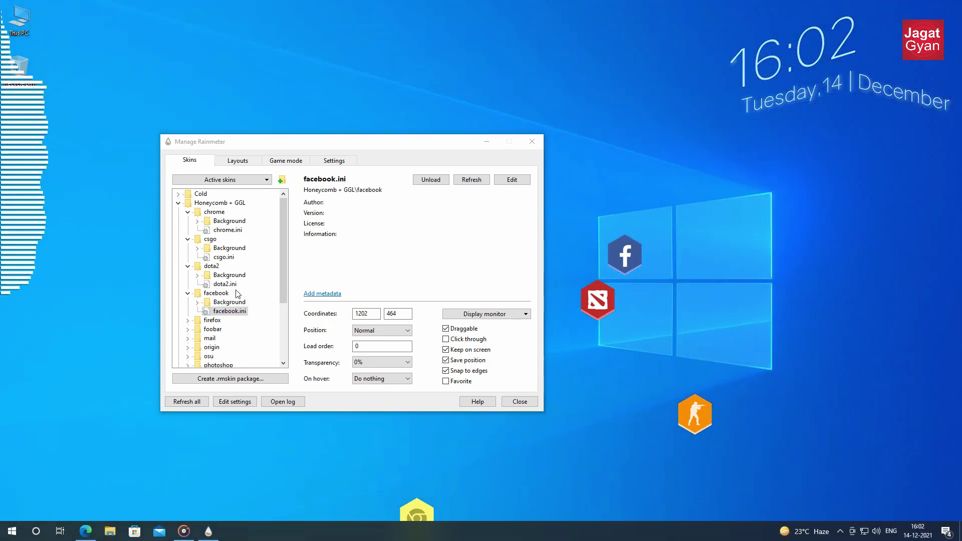
Select the firefox.ini launcher in the Honeycomb + GGL skins
click(187, 320)
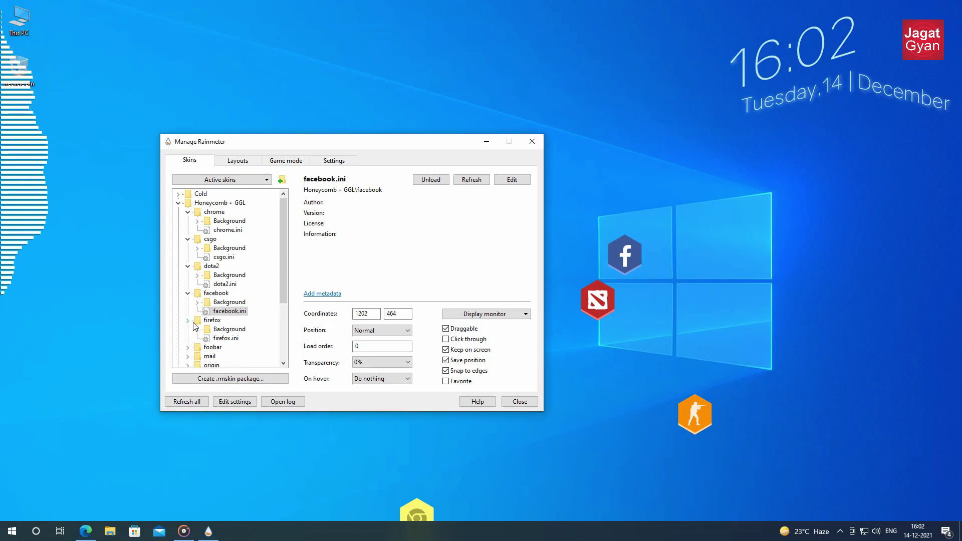
click(212, 339)
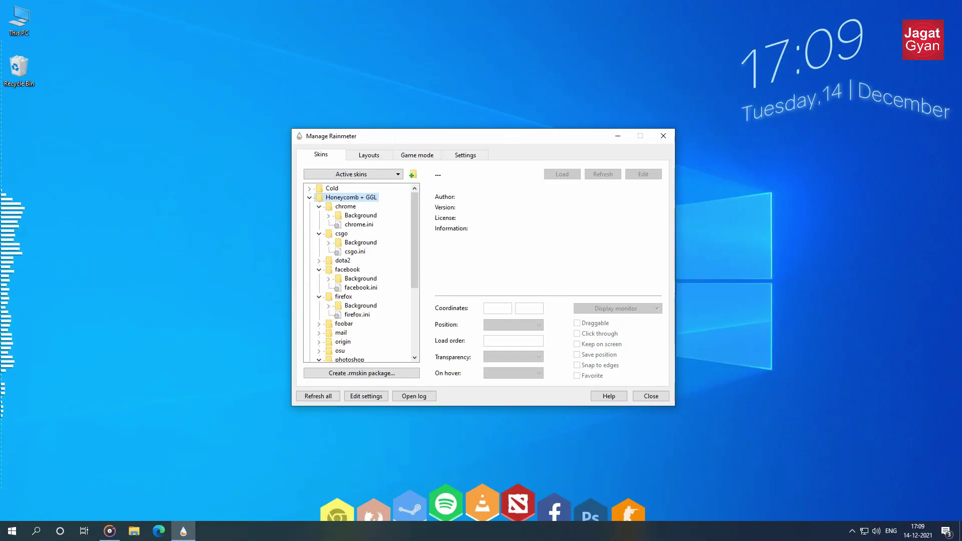
Open the chrome.ini skin of Honeycomb + GGL for editing in Notepad
mouse_move(508, 221)
mouse_down()
mouse_move(507, 272)
mouse_move(503, 215)
mouse_up()
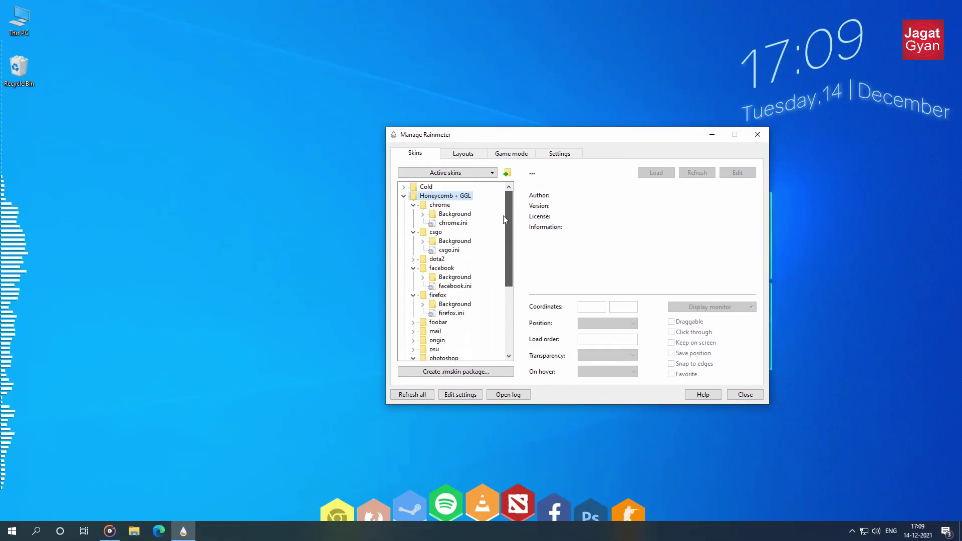
click(330, 396)
mouse_move(370, 515)
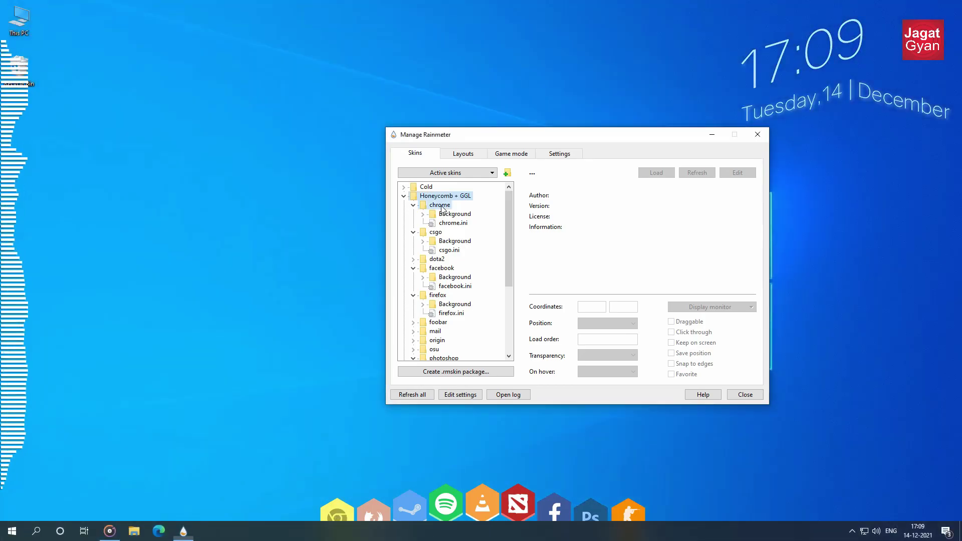
click(440, 205)
click(457, 223)
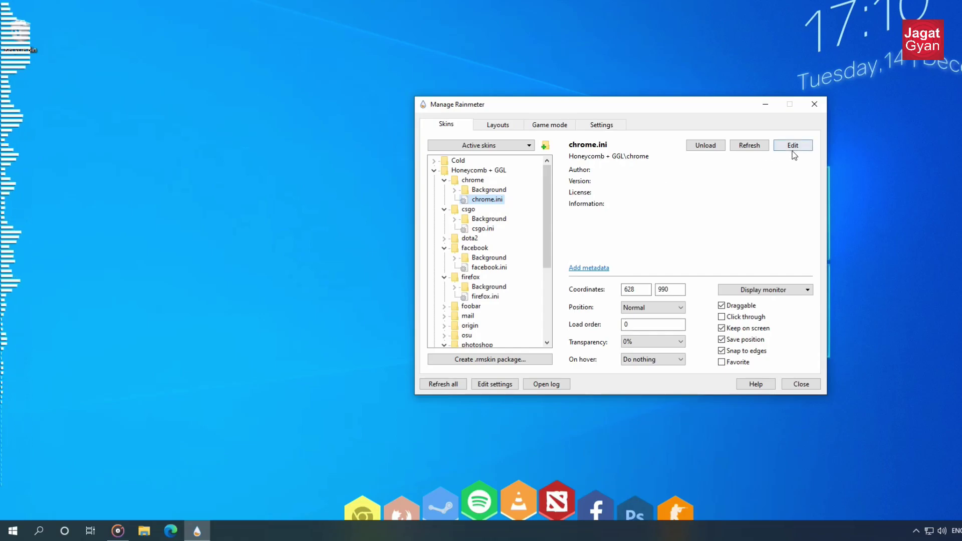
click(792, 146)
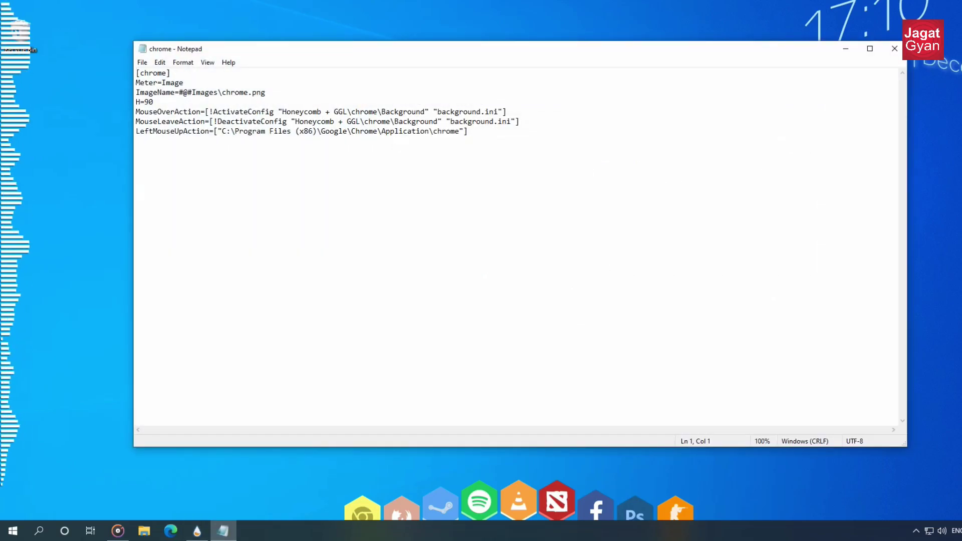
Enlarge the text to 190% and select the Chrome program path between the quotes in the LeftMouseUpAction line
key(ctrl+plus)
key(ctrl+plus)
key(ctrl+plus)
key(ctrl+plus)
key(ctrl+plus)
key(ctrl+plus)
key(ctrl+plus)
key(ctrl+plus)
key(ctrl+plus)
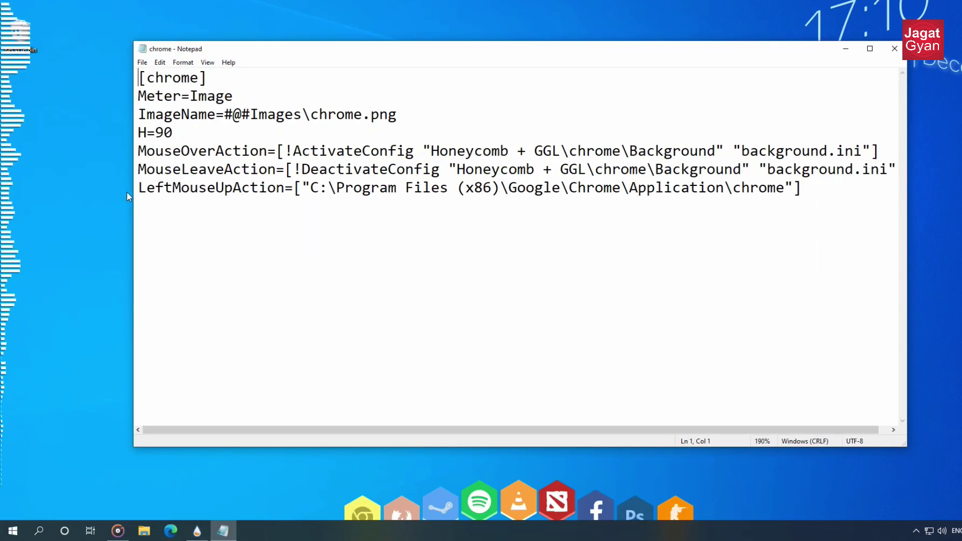
drag(138, 188, 784, 188)
click(311, 187)
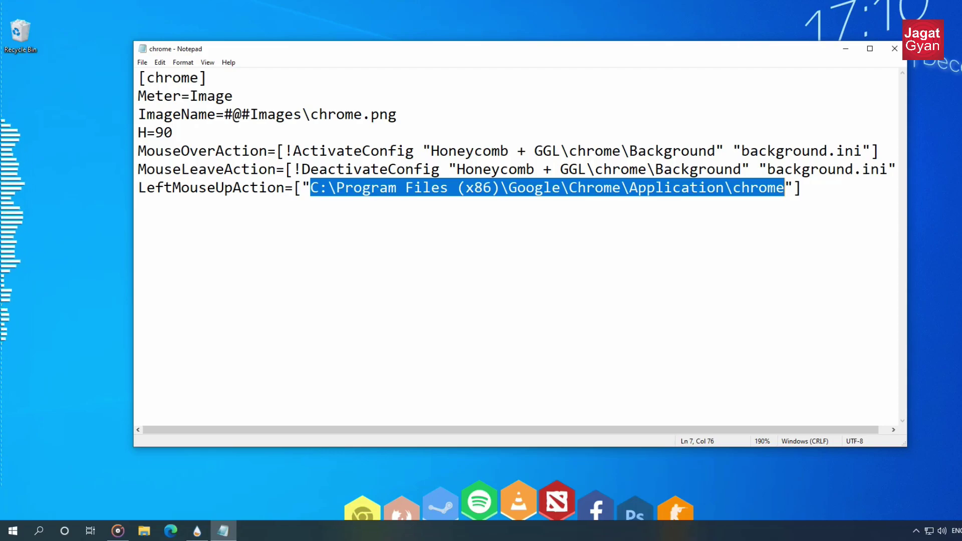
Search Windows for "ch" and open the file location of the Google Chrome app
click(12, 530)
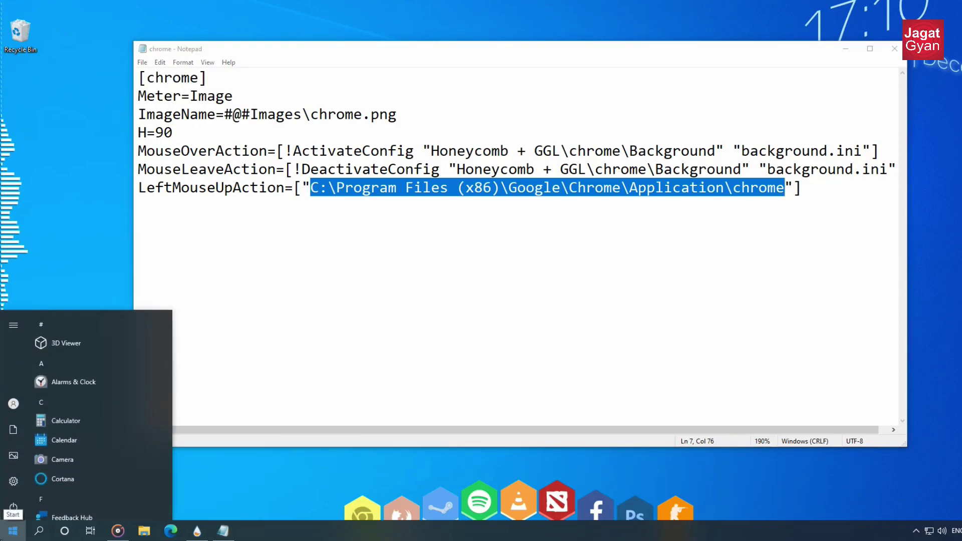
text(ch)
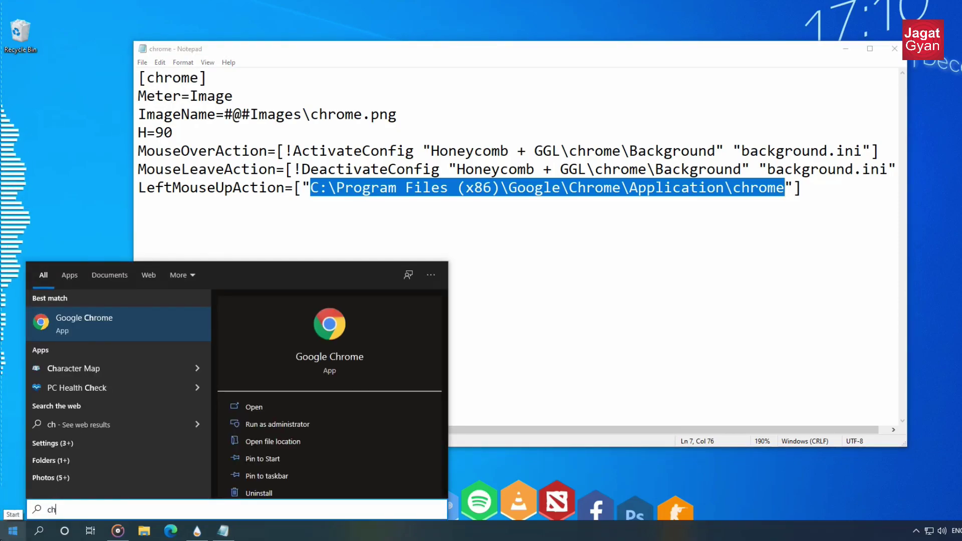
right_click(136, 325)
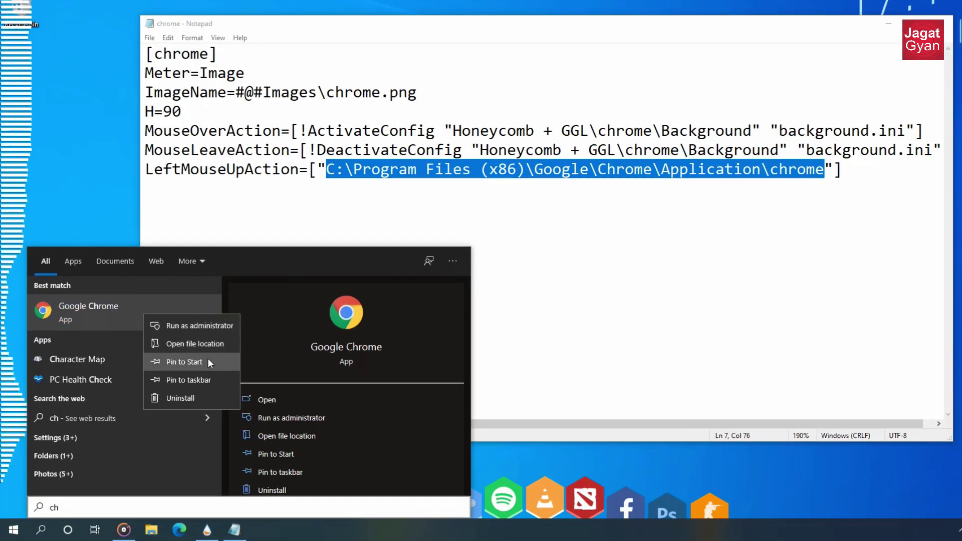
click(210, 351)
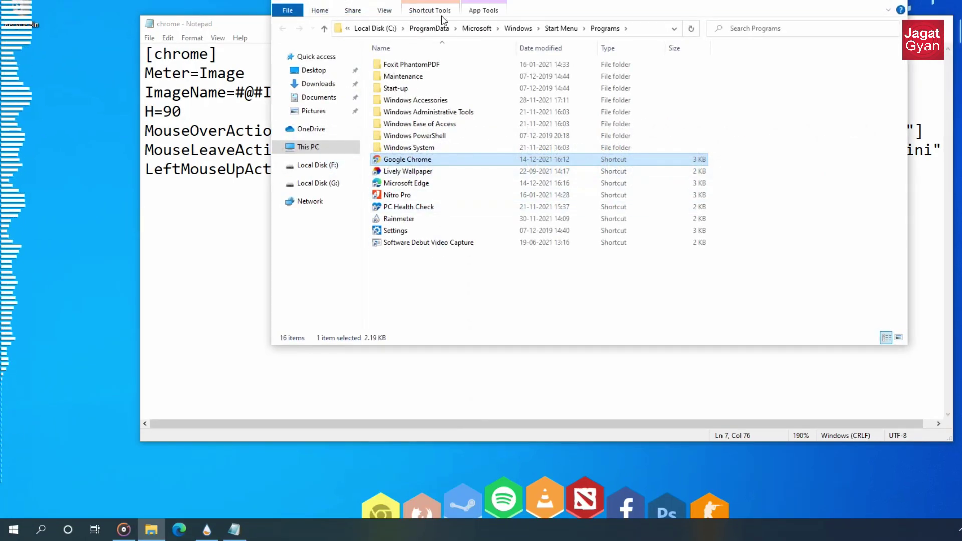
Open the program folder that the Google Chrome shortcut points to and show its files as large icons
click(647, 30)
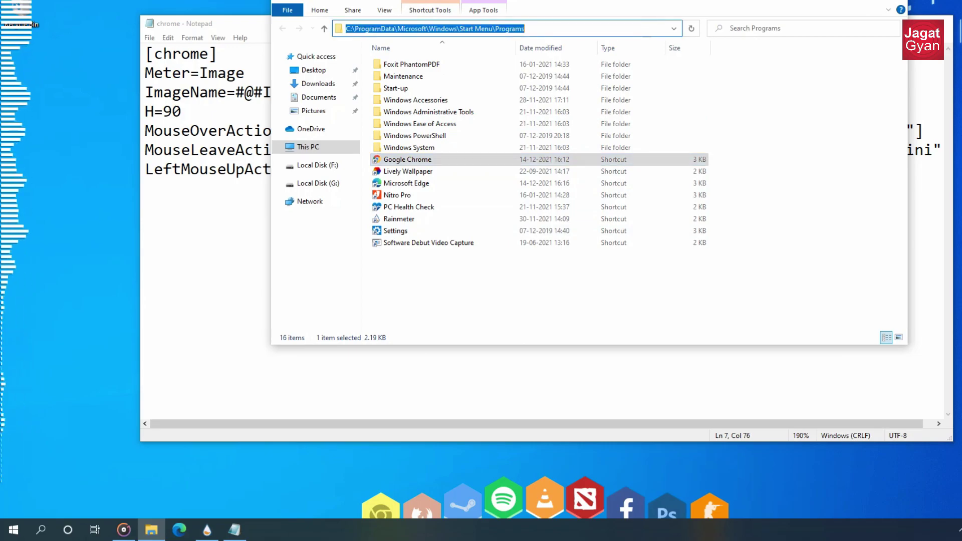
key(End)
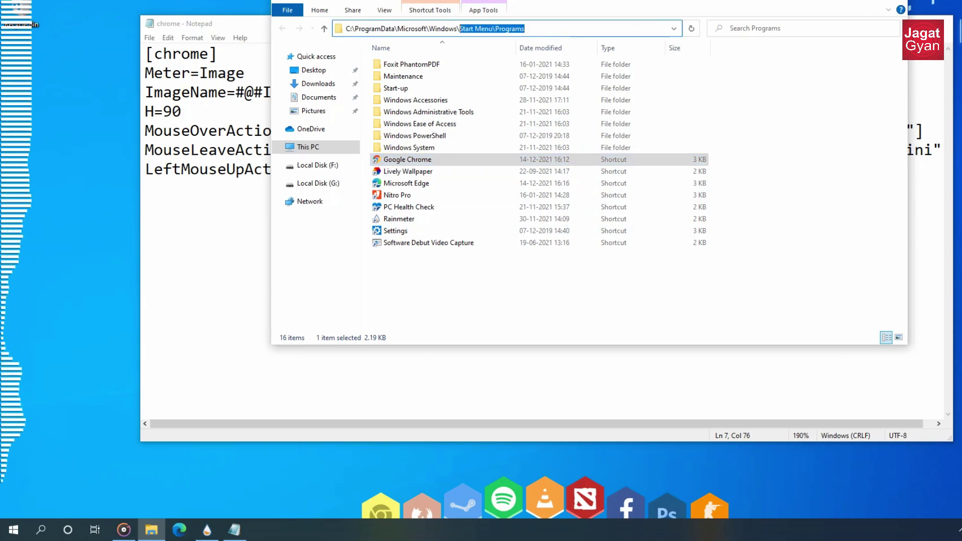
right_click(436, 159)
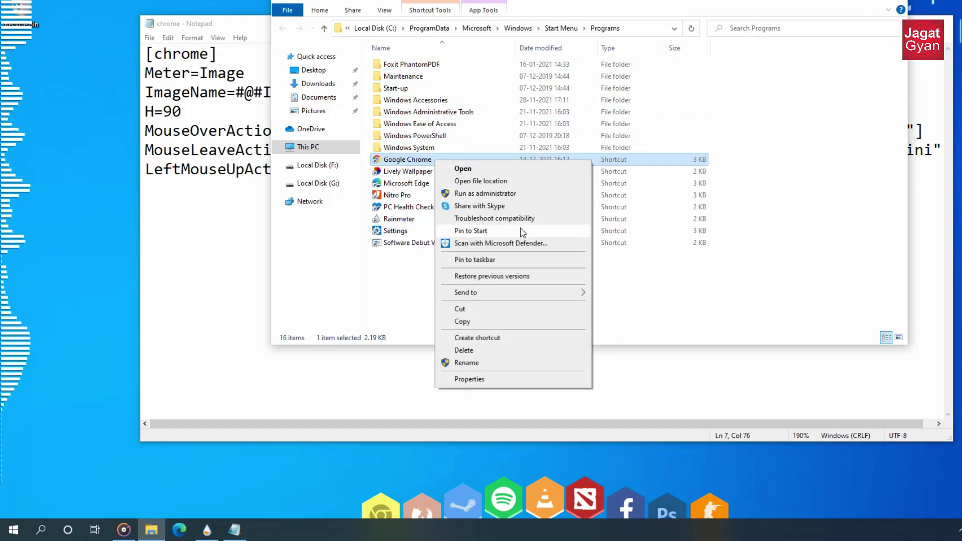
click(526, 184)
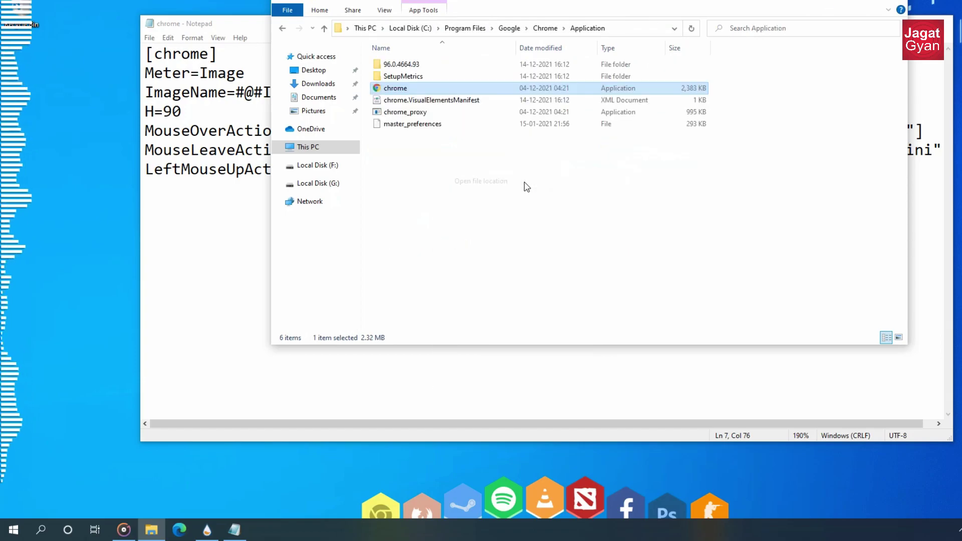
drag(665, 0, 610, 62)
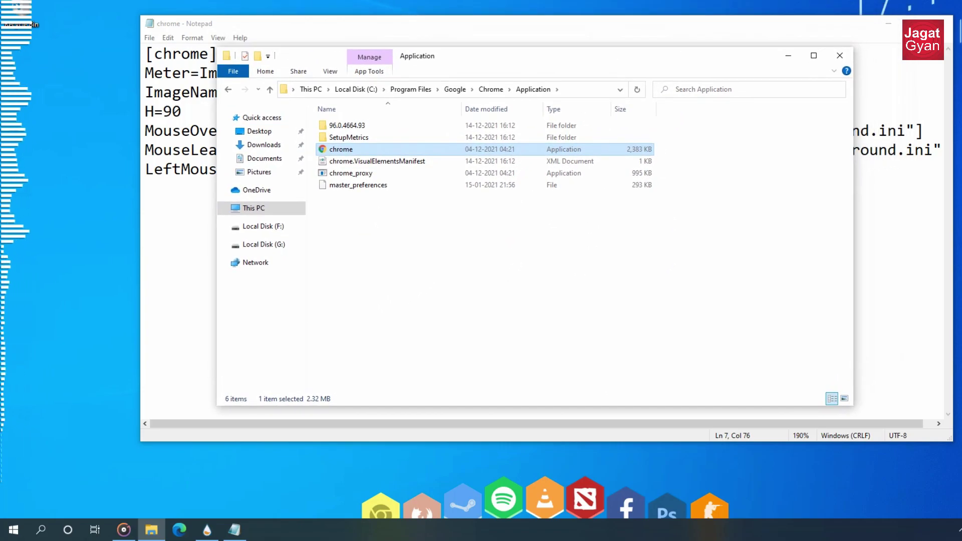
ctrl+scroll(521, 188, up, 4)
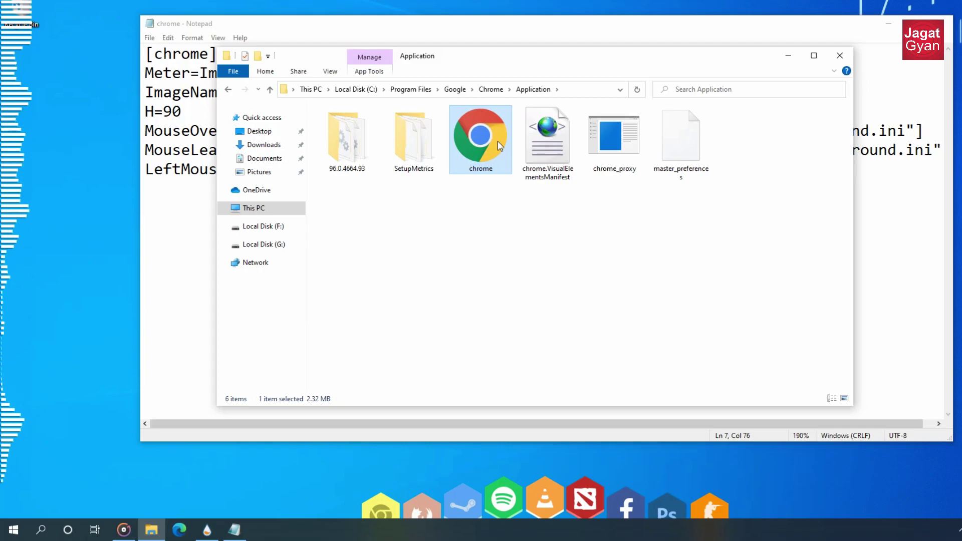
Copy the folder location from the properties of the chrome application file
right_click(497, 140)
click(550, 358)
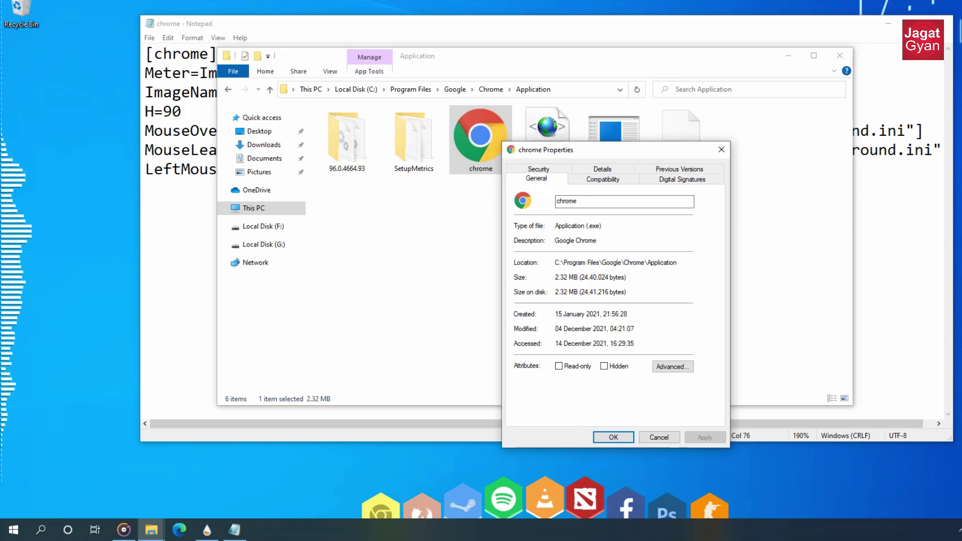
drag(602, 262, 664, 263)
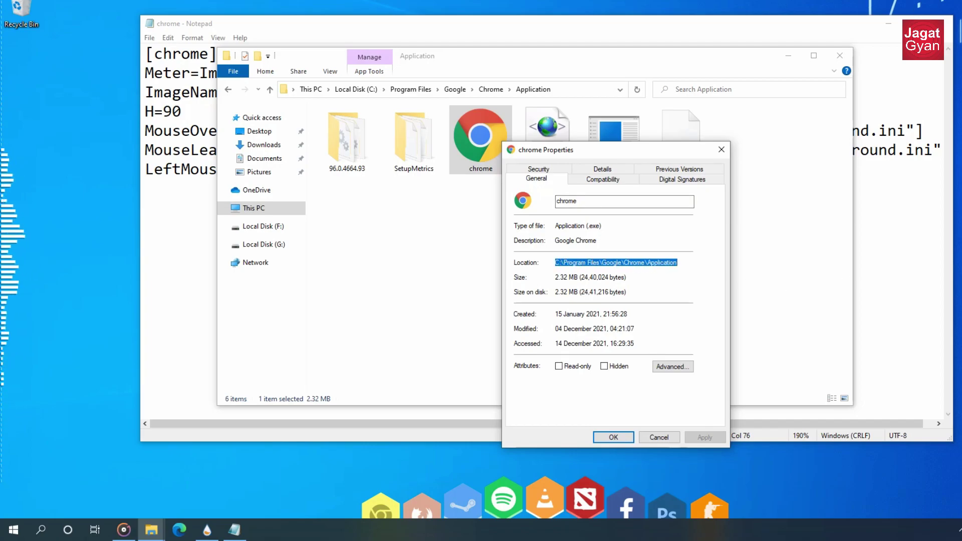
Replace the quoted path in the LeftMouseUpAction line with the copied C:\Program Files\Google\Chrome\Application
click(896, 170)
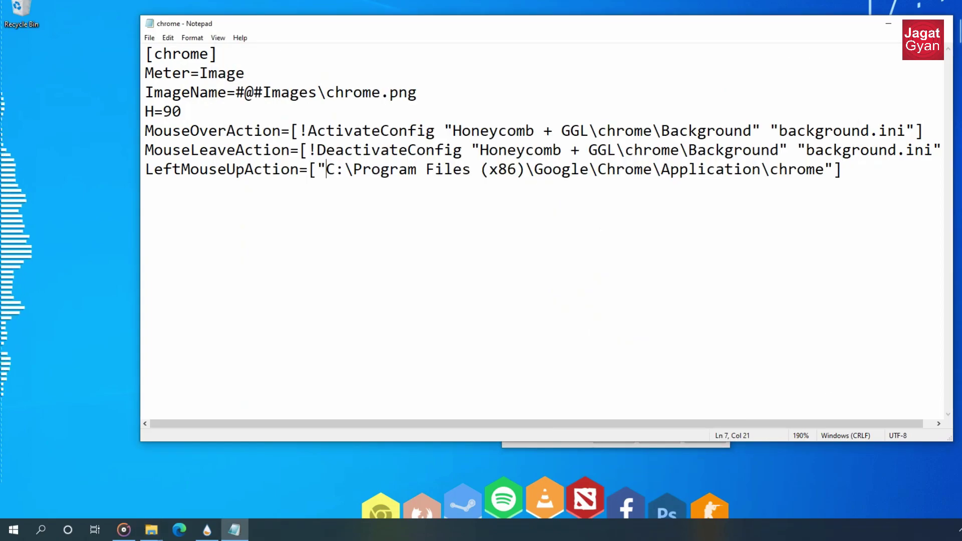
drag(326, 169, 823, 169)
right_click(807, 167)
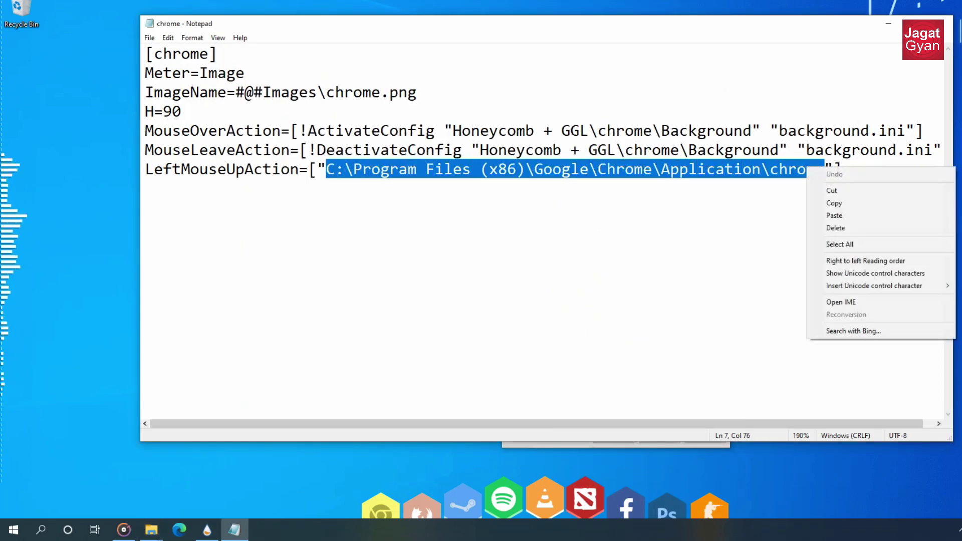
click(834, 219)
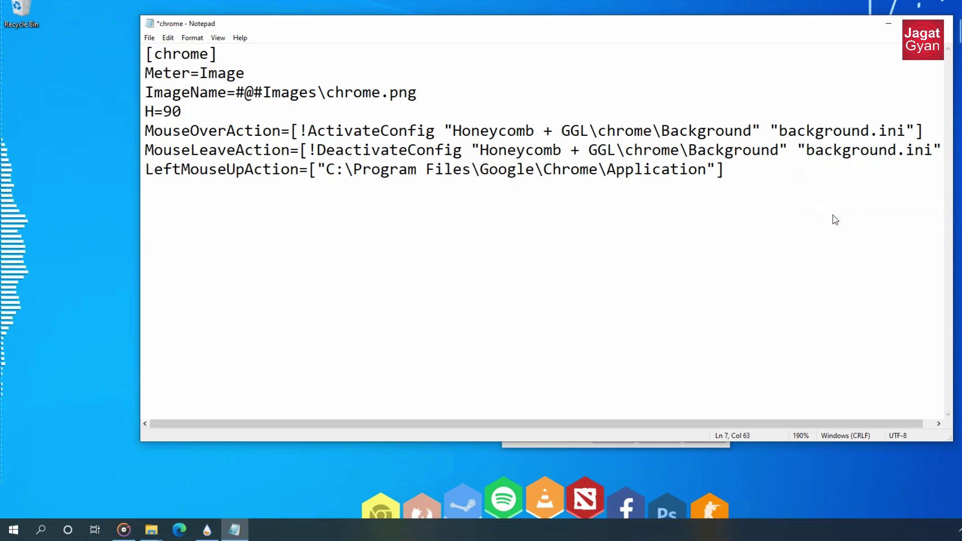
Shorten the Notepad window and move the properties and Application folder windows clear of the LeftMouseUpAction line
drag(829, 441, 829, 341)
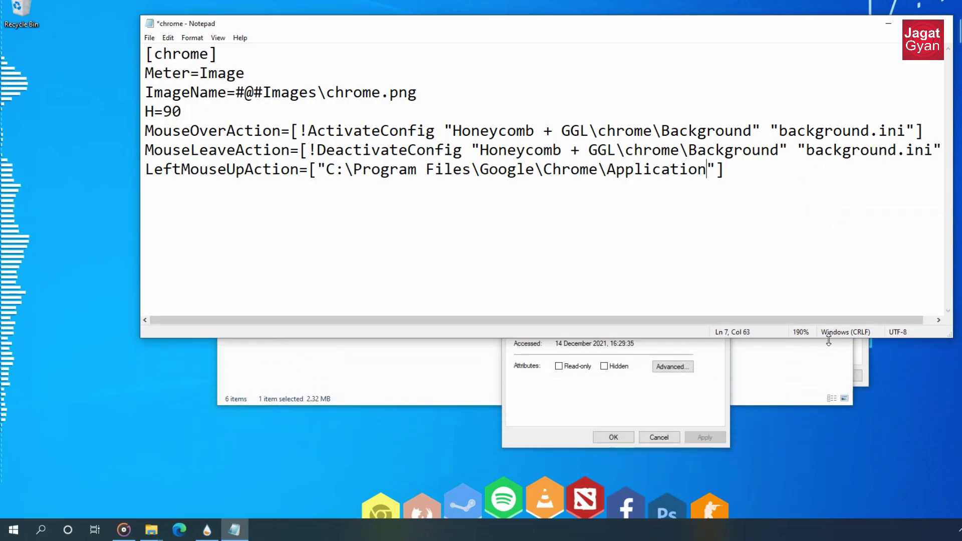
click(658, 397)
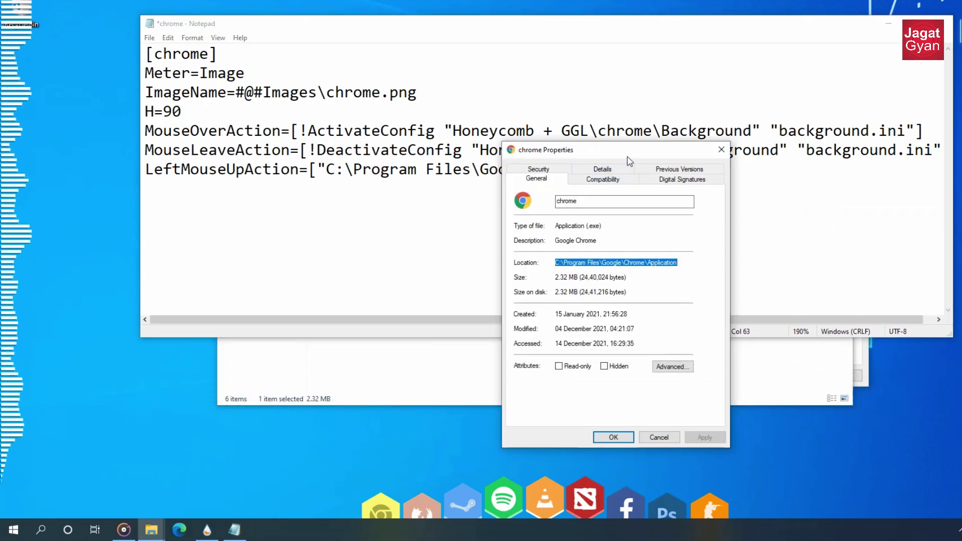
drag(623, 161, 466, 243)
click(655, 345)
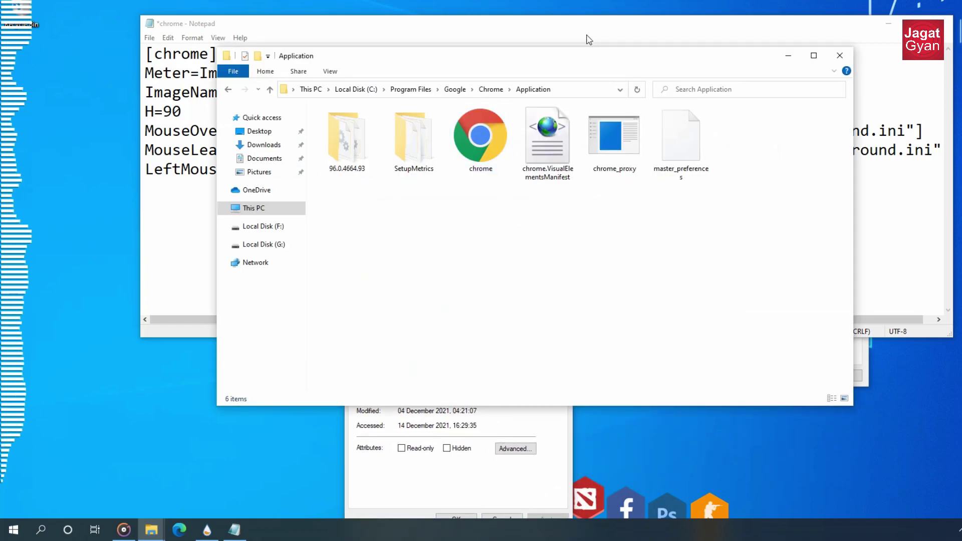
drag(592, 61, 657, 236)
Check the chrome application's file name and append \chrome.exe to the path in the LeftMouseUpAction line
click(554, 328)
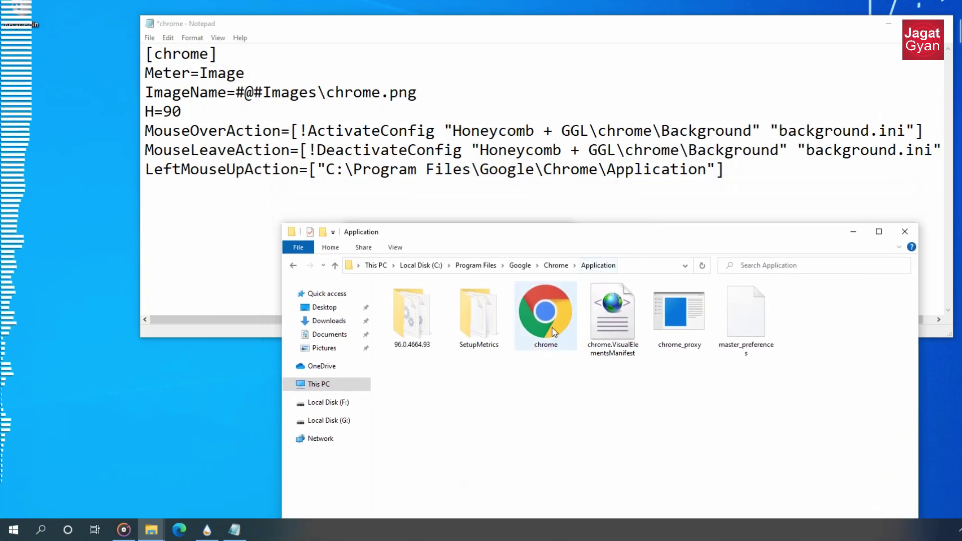
key(F2)
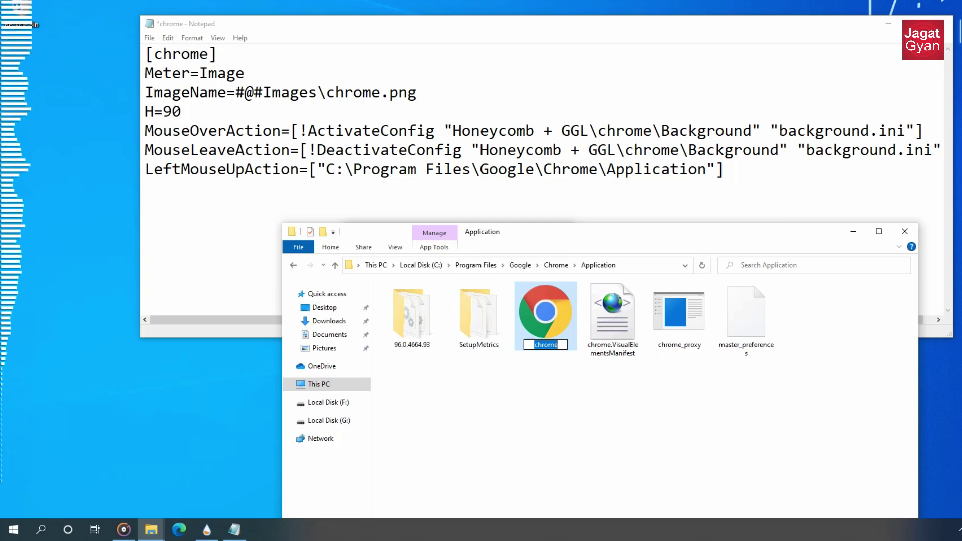
click(707, 168)
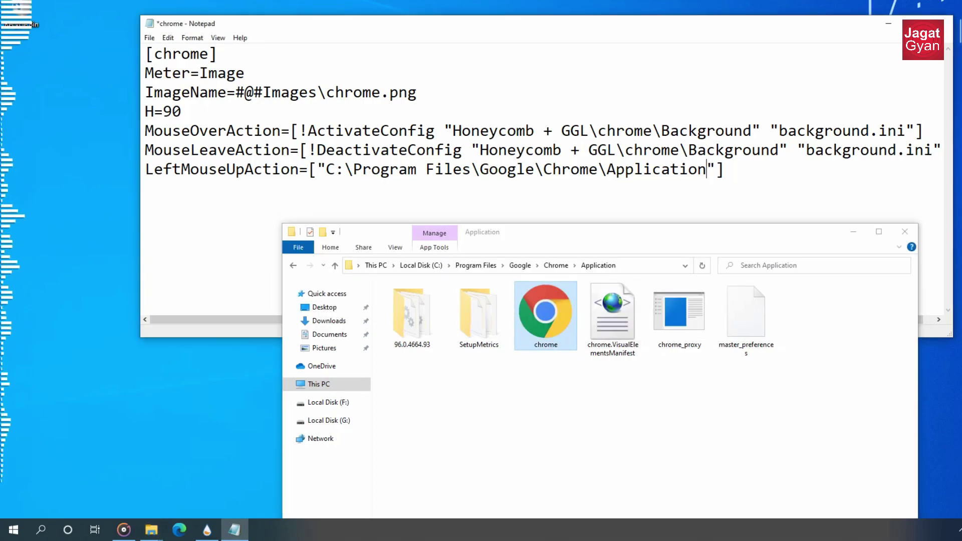
text(\)
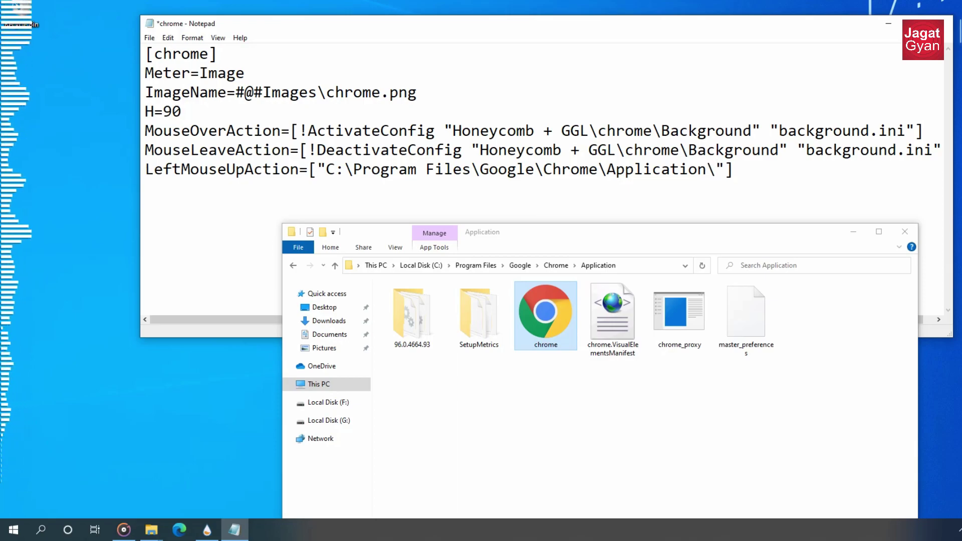
text(chrome.exe)
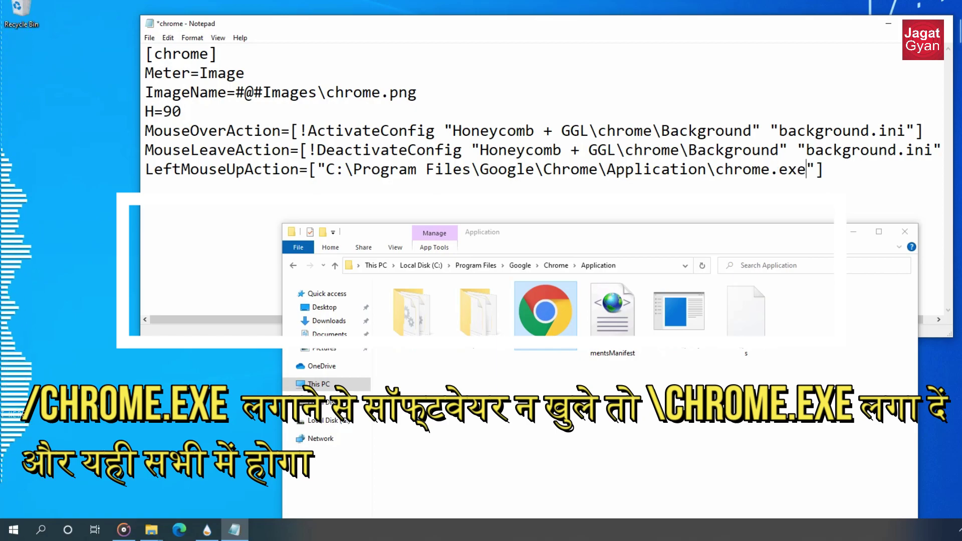
Check the chrome application's file type in its properties, and close the Application folder
right_click(559, 303)
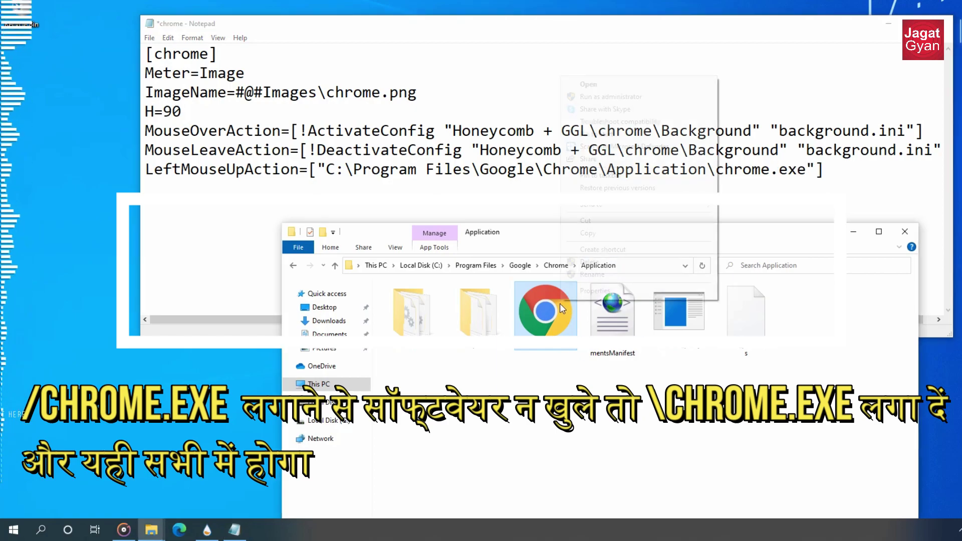
click(595, 291)
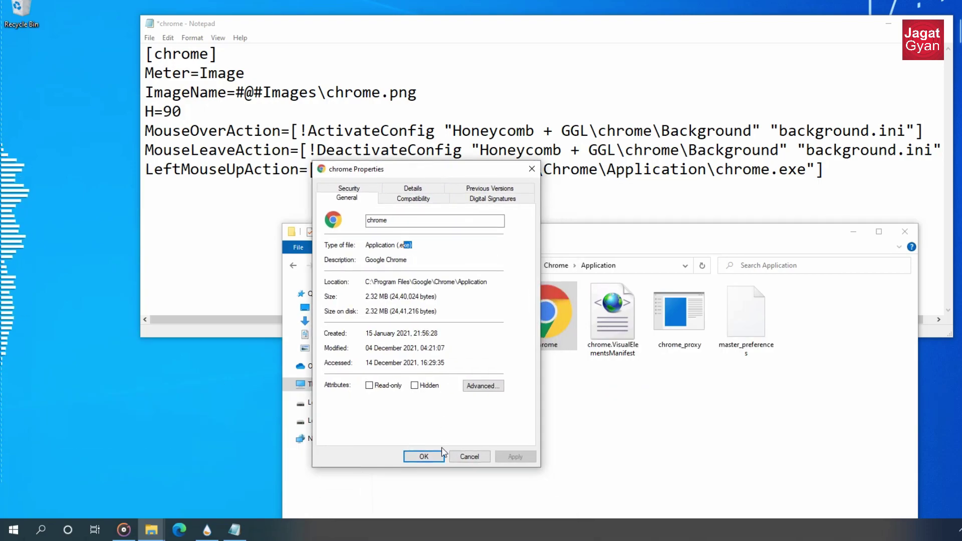
click(441, 454)
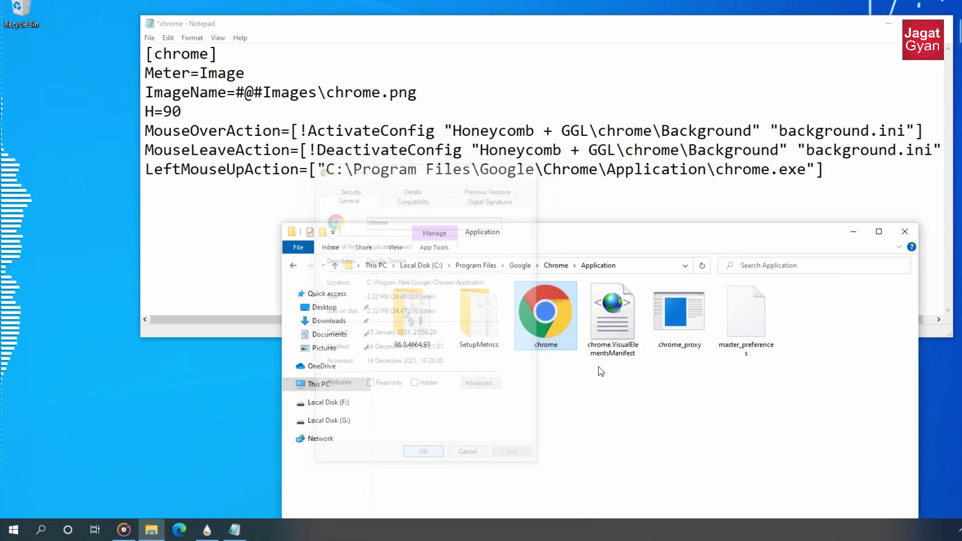
click(904, 232)
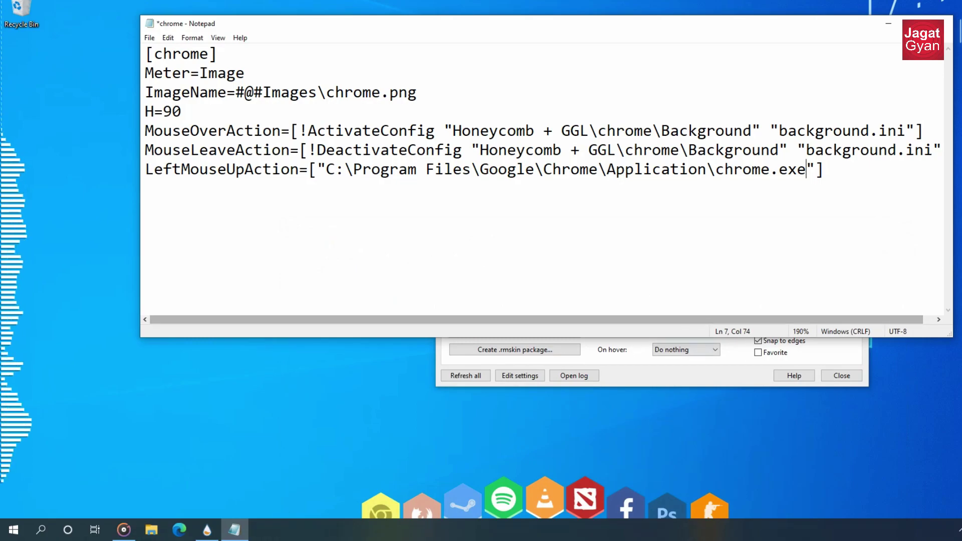
Save the edited chrome skin file and close Notepad
click(149, 37)
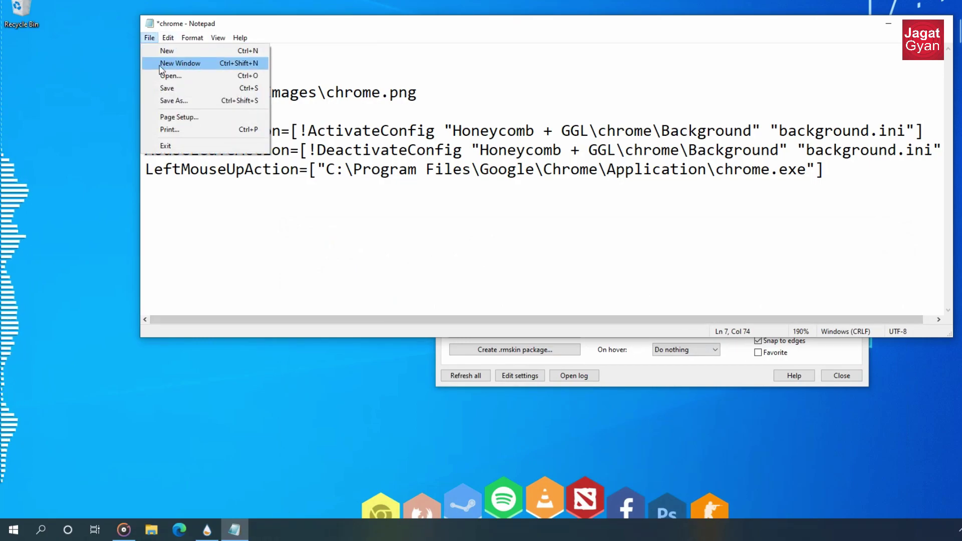
click(168, 88)
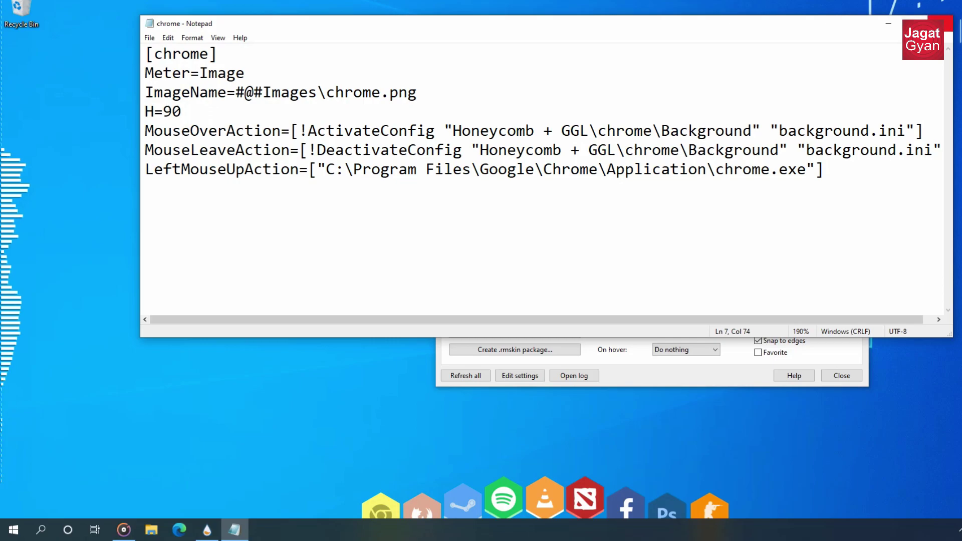
click(940, 23)
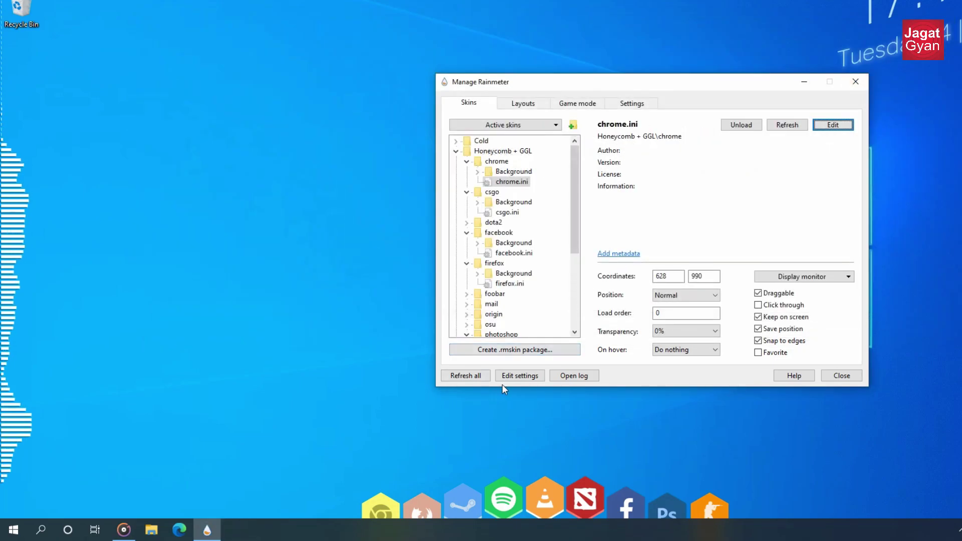
Refresh all Rainmeter skins and test the Chrome honeycomb launcher, closing the browser window it opens
click(476, 376)
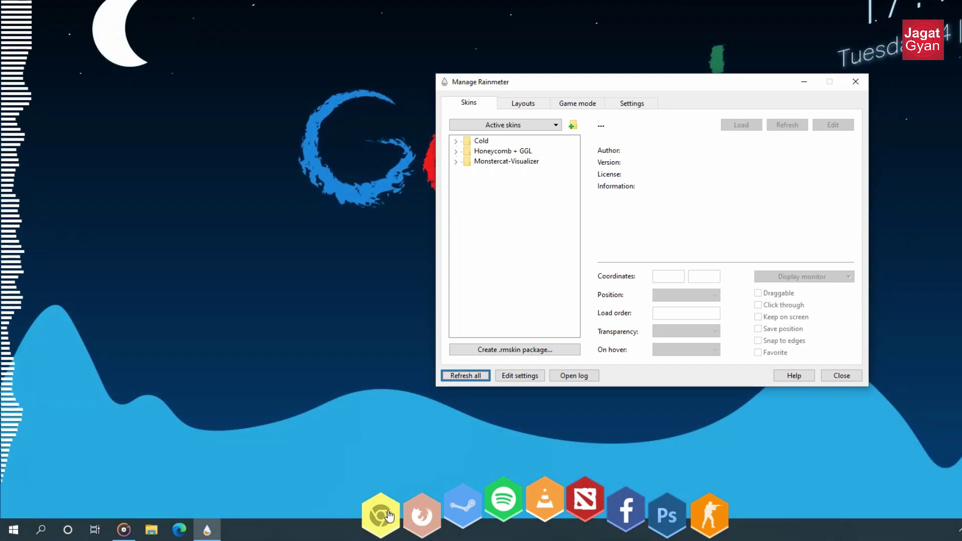
click(389, 516)
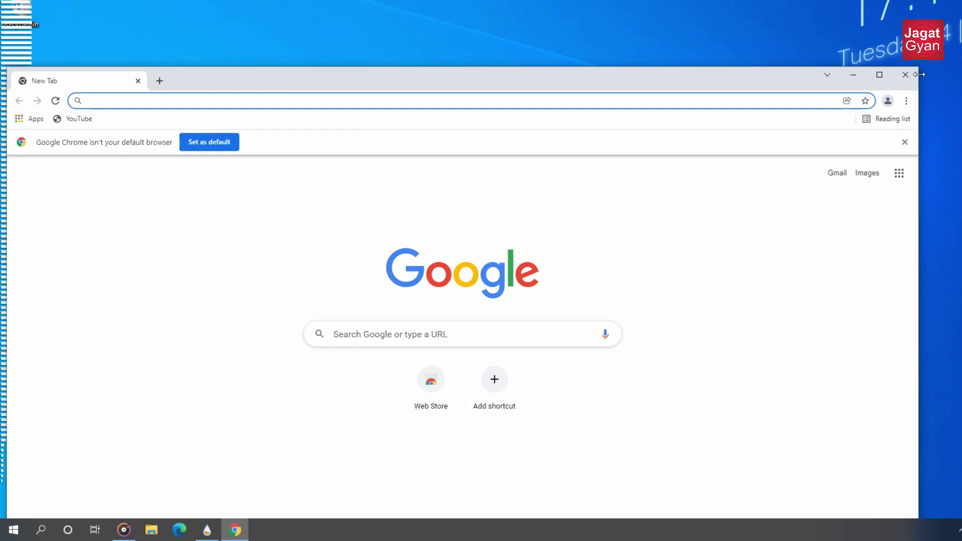
click(908, 75)
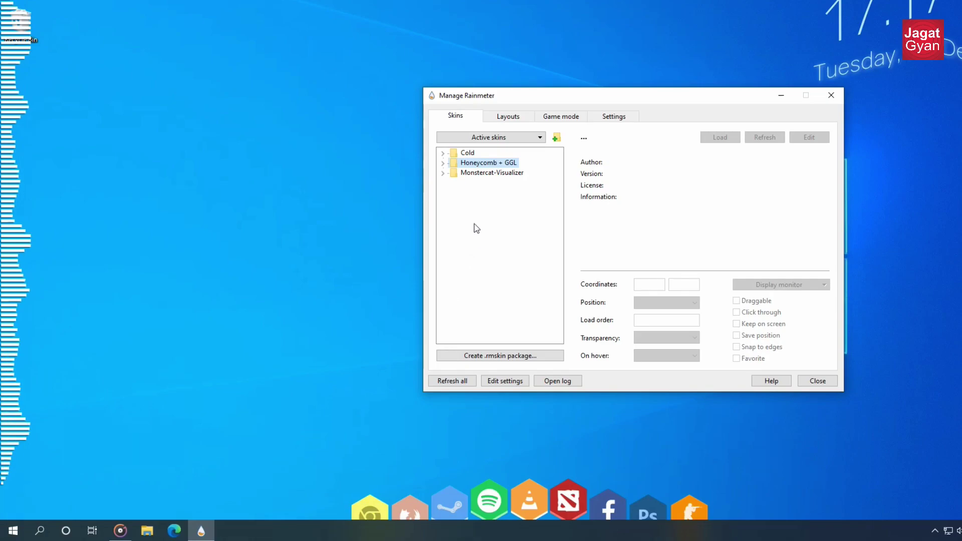
Open the Background folder of the Honeycomb + GGL chrome skin and select the Chrome image in it
click(442, 163)
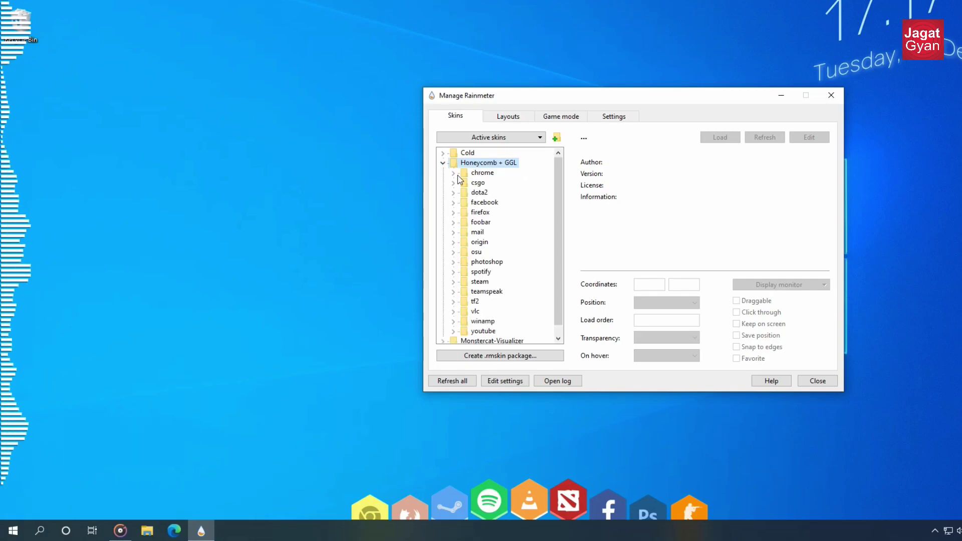
click(473, 173)
click(453, 174)
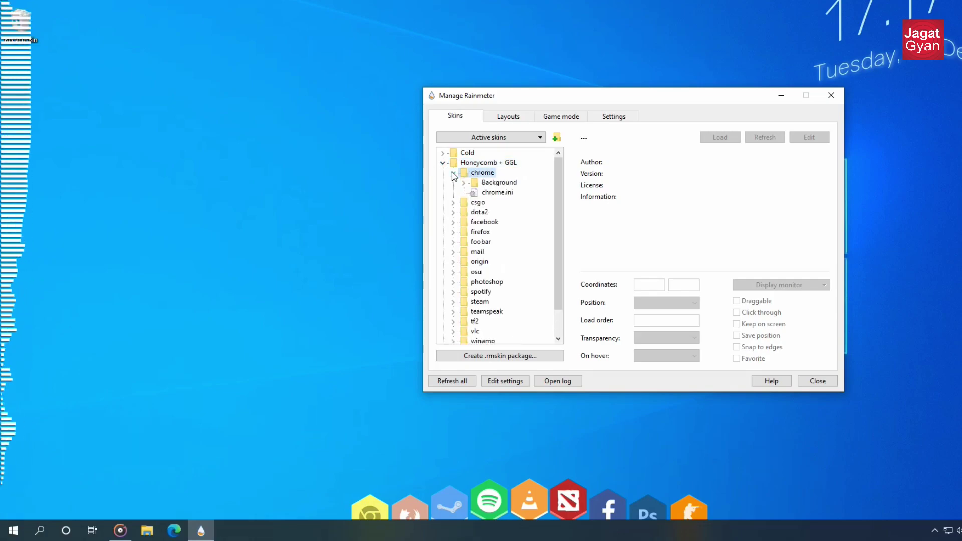
right_click(495, 184)
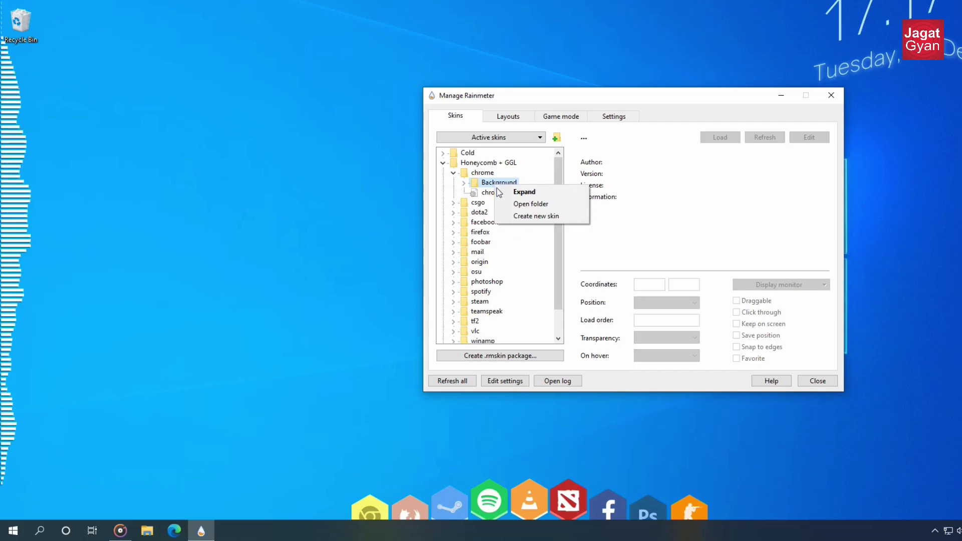
click(522, 203)
click(546, 197)
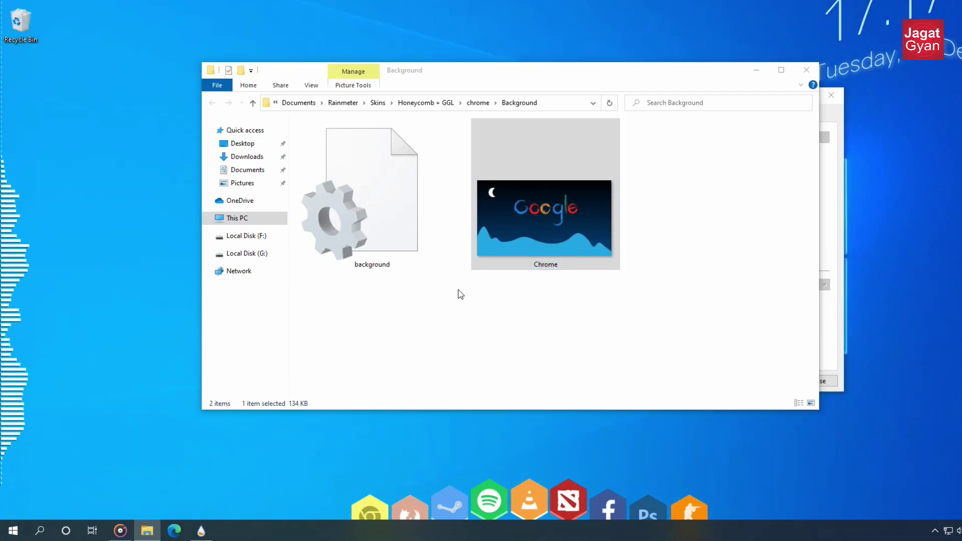
Open Local Disk (G:) in a second File Explorer window and enlarge its thumbnails
key(super+e)
double_click(427, 304)
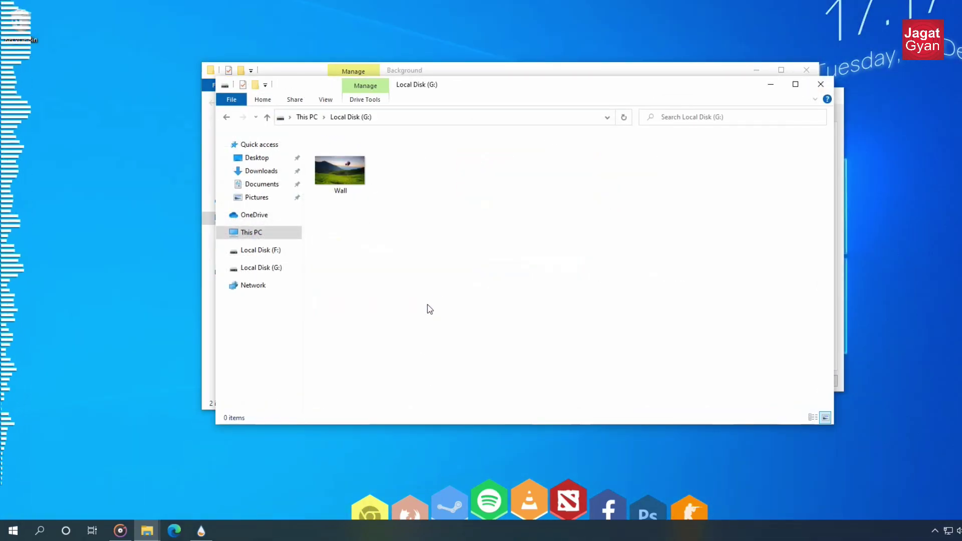
ctrl+scroll(390, 172, up, 3)
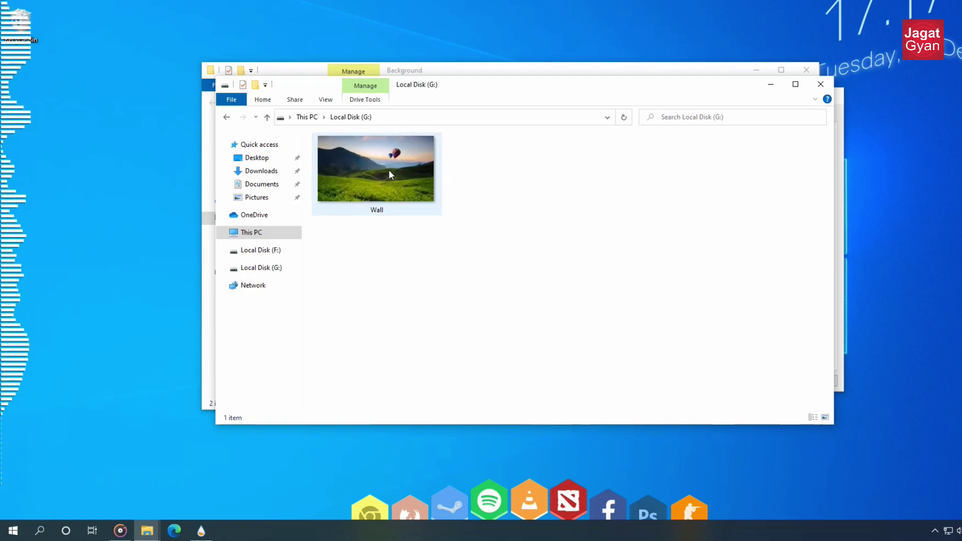
Replace the Chrome image in the chrome skin's Background folder with a copy of the Wall image from Local Disk (G:)
click(393, 175)
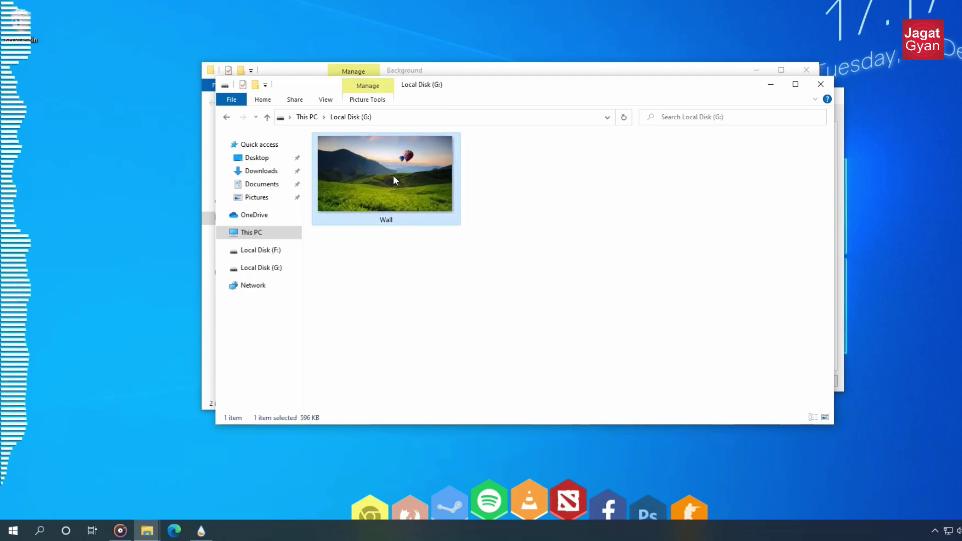
right_click(394, 176)
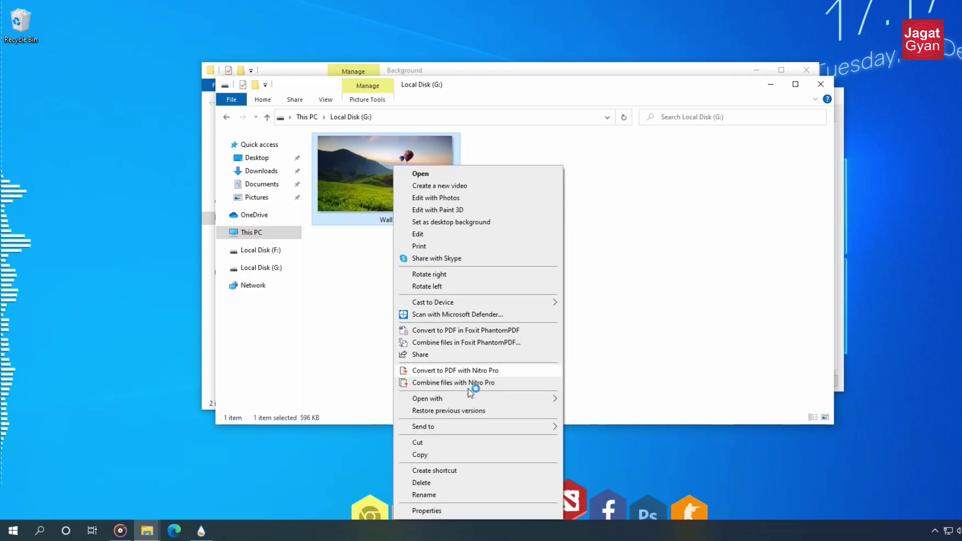
click(468, 454)
click(820, 84)
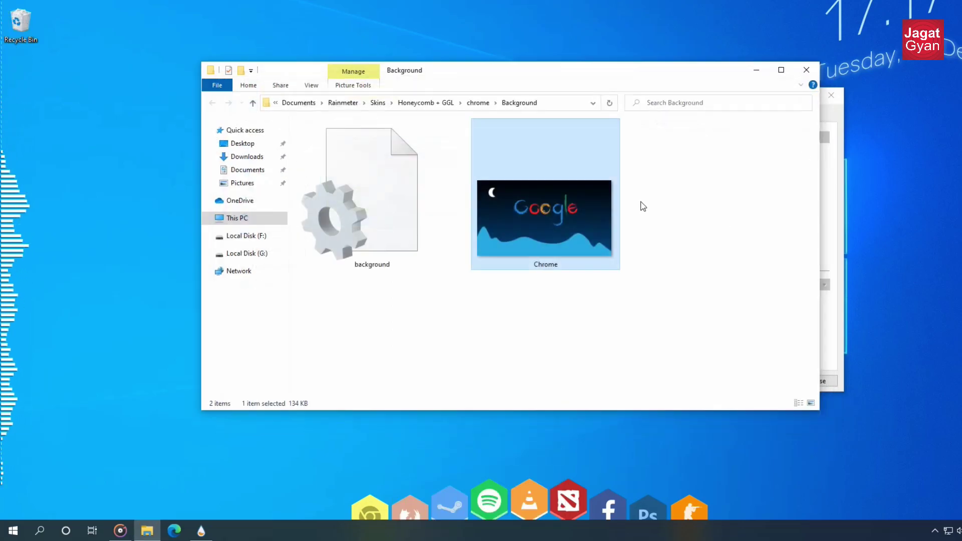
right_click(640, 205)
click(701, 278)
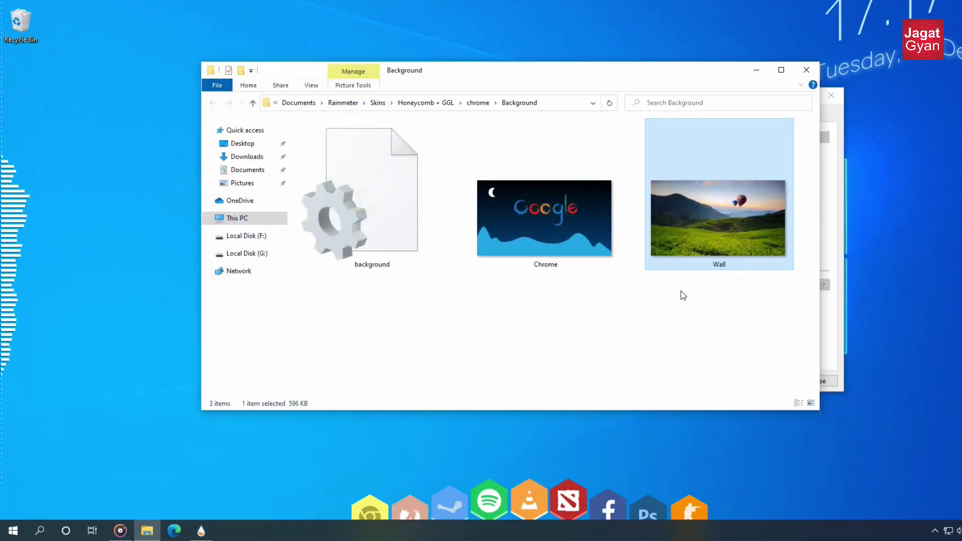
click(589, 241)
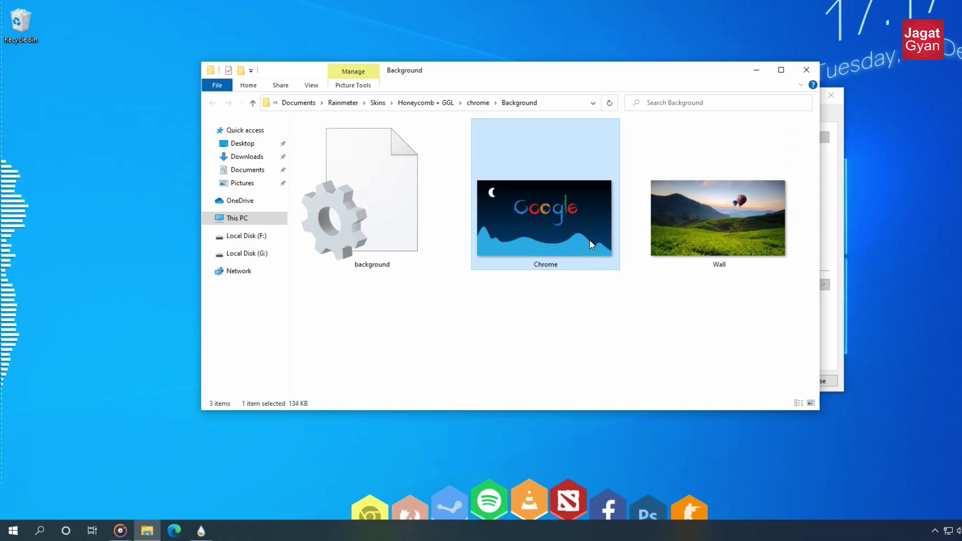
key(Delete)
Copy the Wall image's file name, open the background file in Notepad, and replace Chrome with it in the ImageName line
click(585, 239)
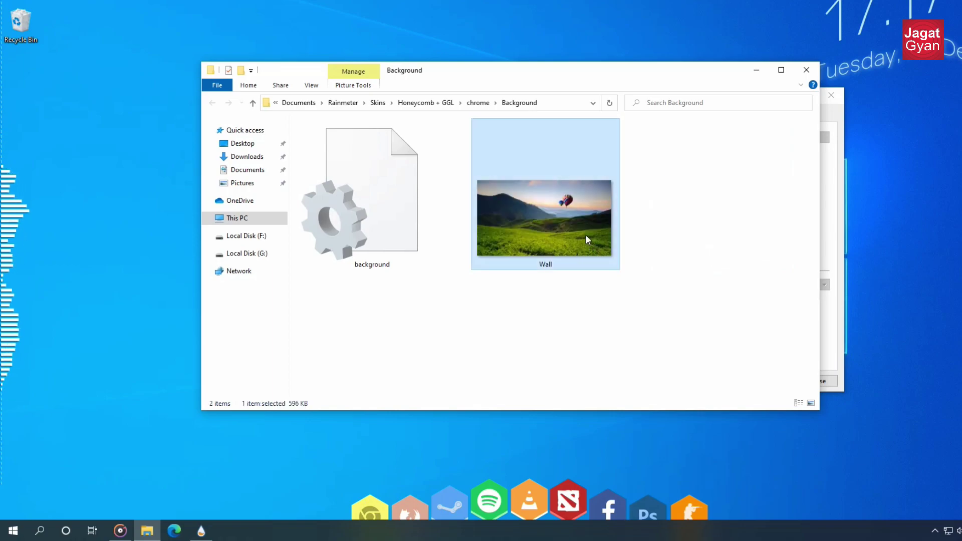
key(F2)
right_click(550, 265)
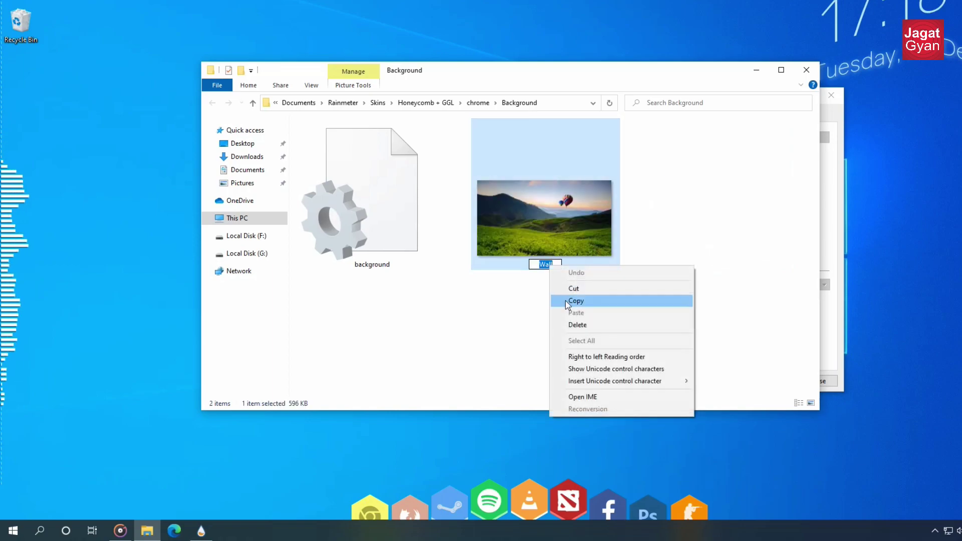
click(566, 302)
double_click(394, 234)
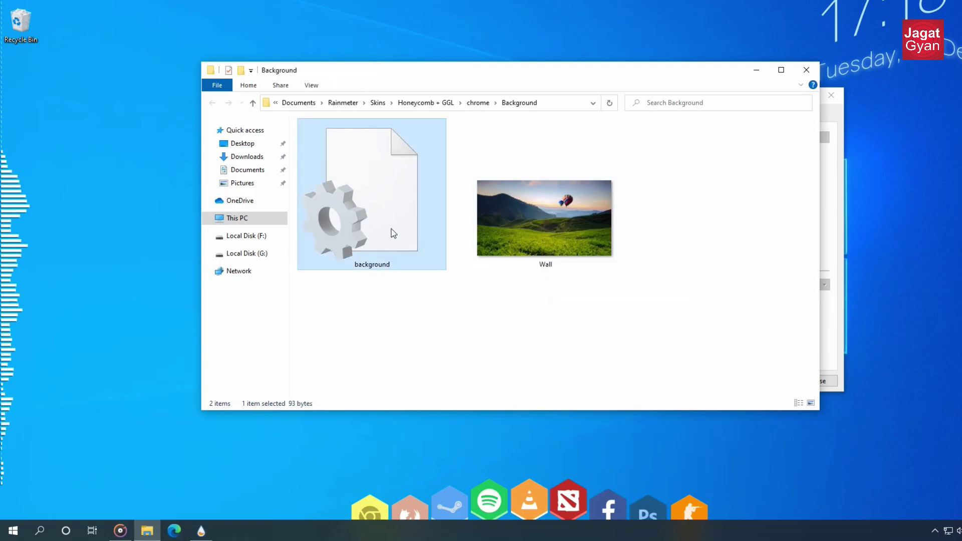
scroll(530, 191, up, 18)
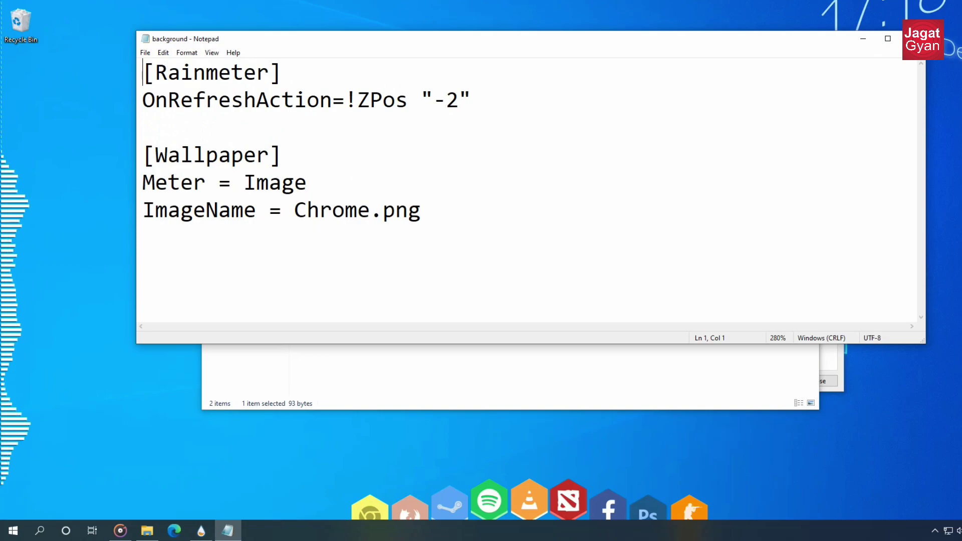
drag(369, 210, 294, 210)
key(ctrl+v)
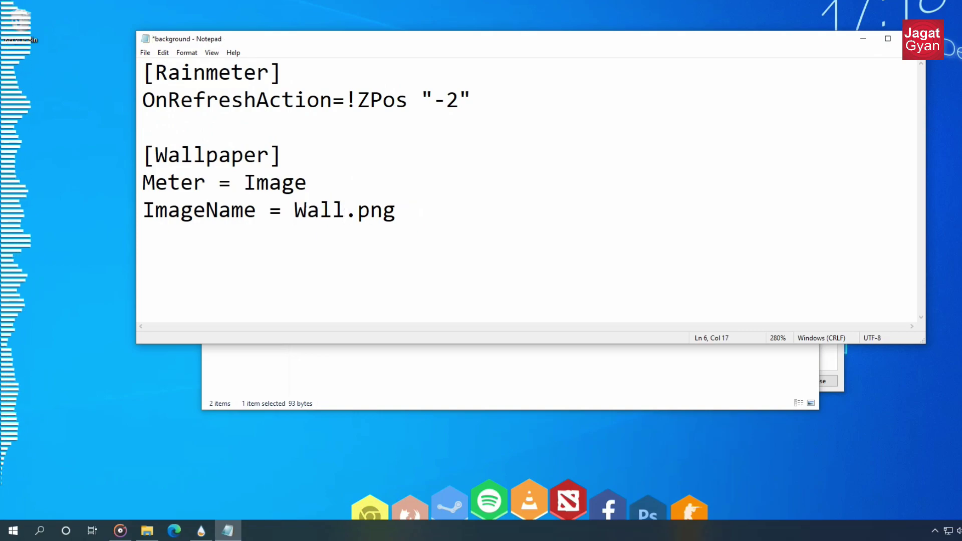
Check the file type of the Wall image in its properties, then close the dialog
drag(356, 210, 396, 210)
click(440, 383)
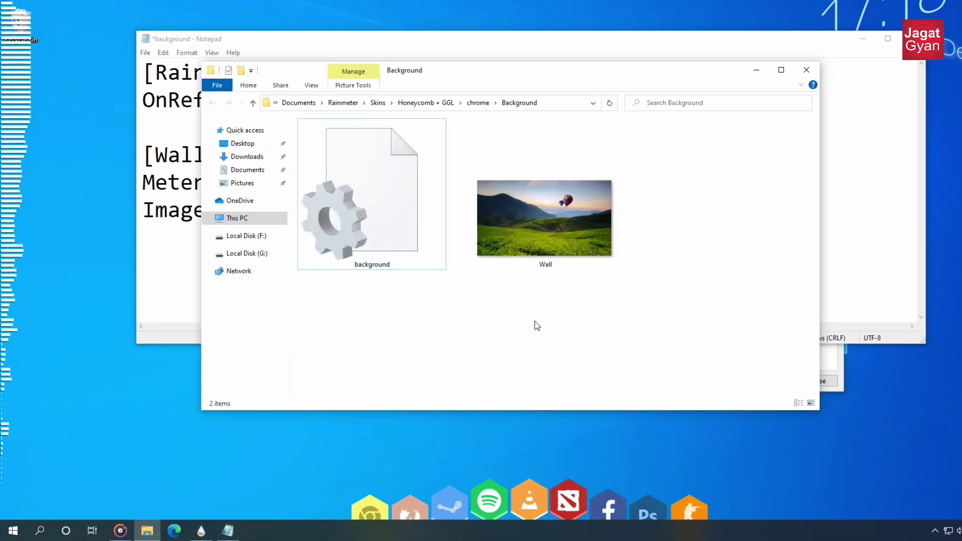
click(554, 247)
right_click(564, 219)
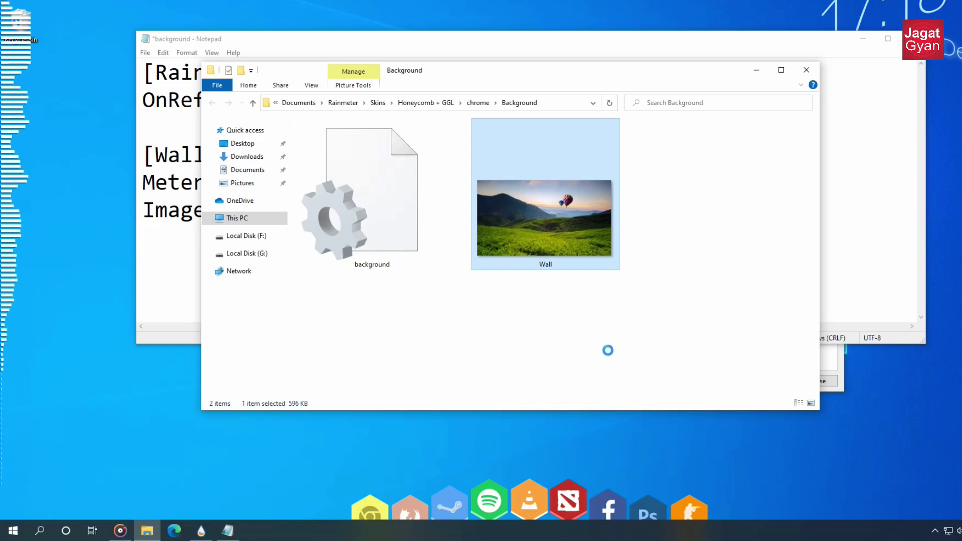
click(630, 511)
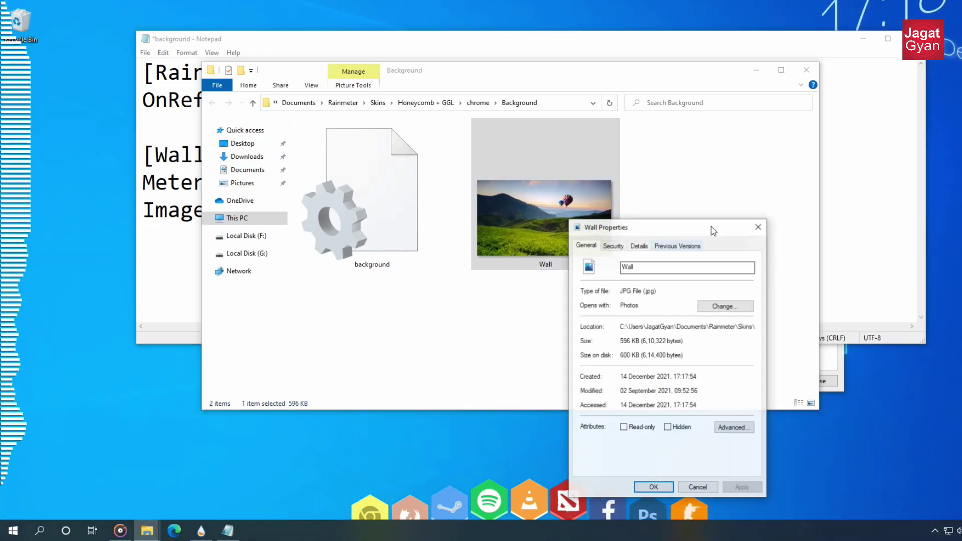
drag(708, 226, 657, 186)
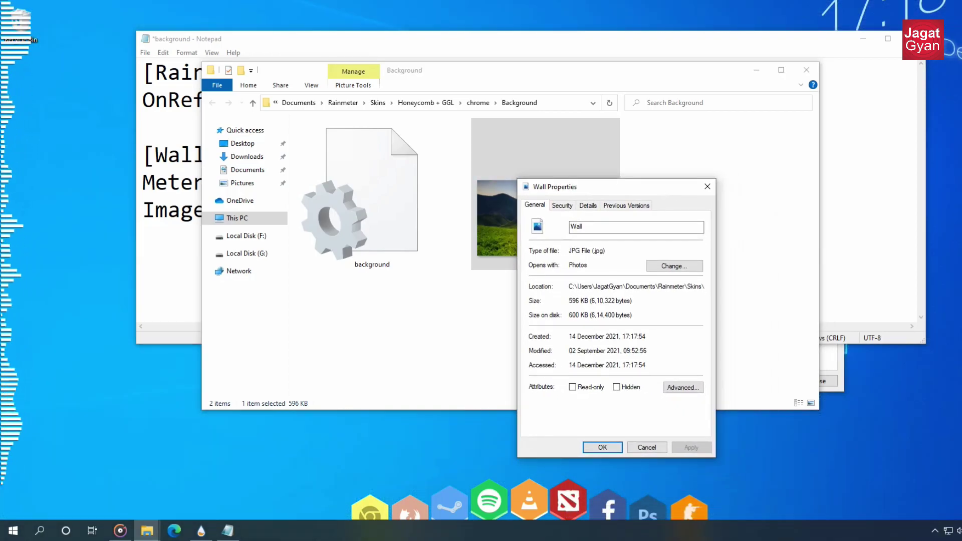
click(707, 186)
Change the image extension in the background file's ImageName line so it reads Wall.jpg
click(227, 530)
click(395, 209)
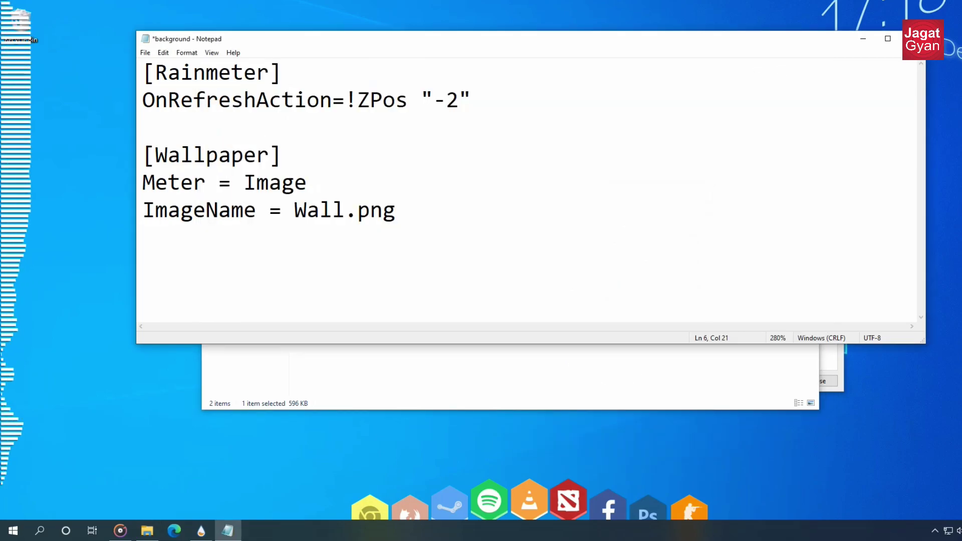
key(shift+Left)
key(shift+Left)
key(shift+Left)
text(jp)
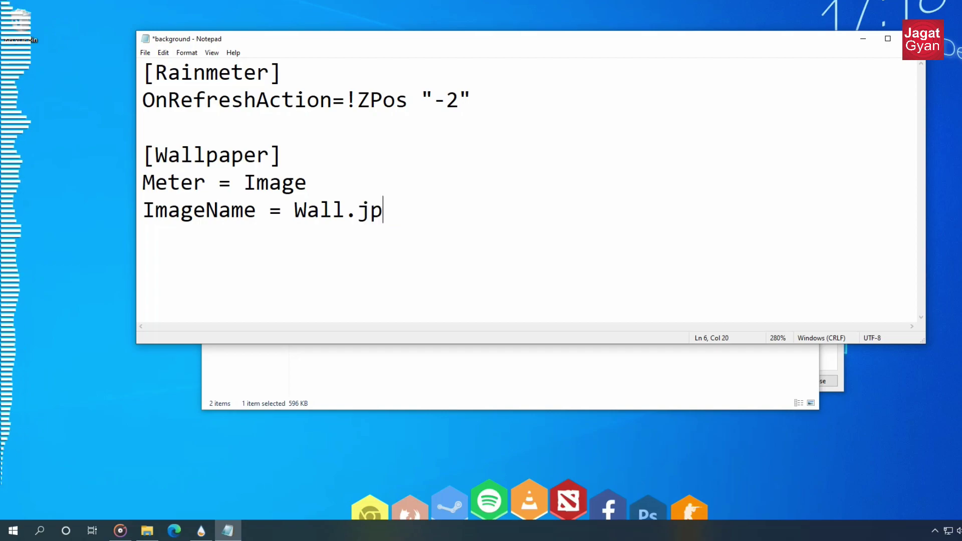
text(g)
Save the edited background file, then close Notepad and the Background folder window
click(144, 52)
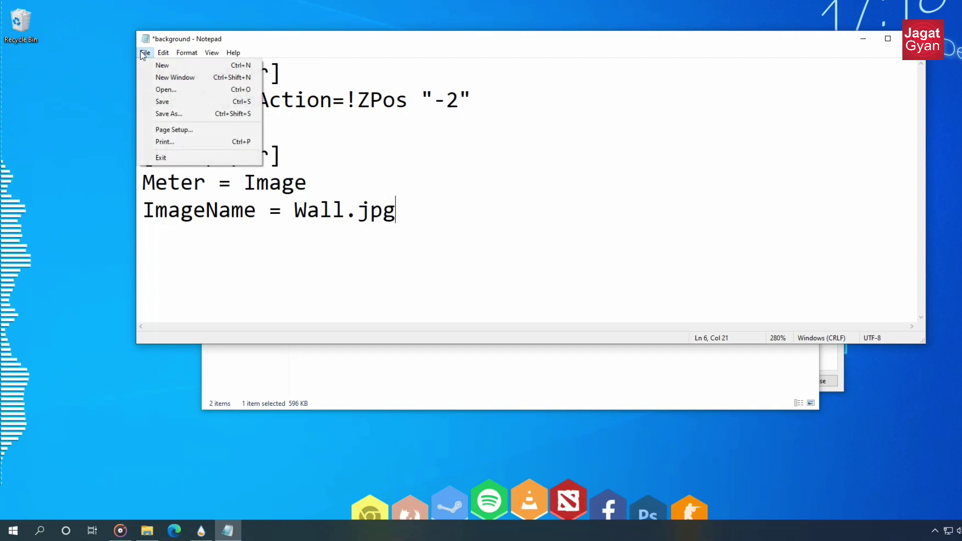
click(165, 101)
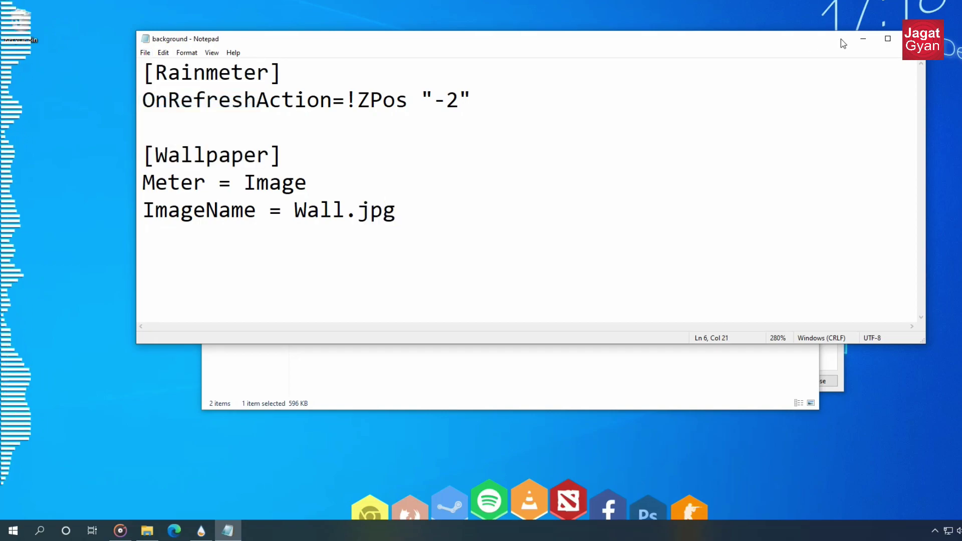
click(911, 38)
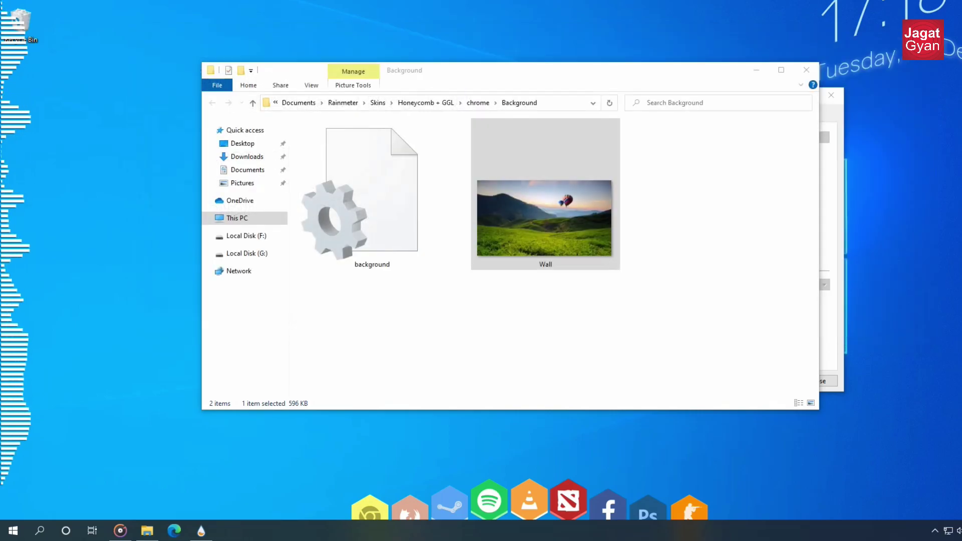
click(805, 70)
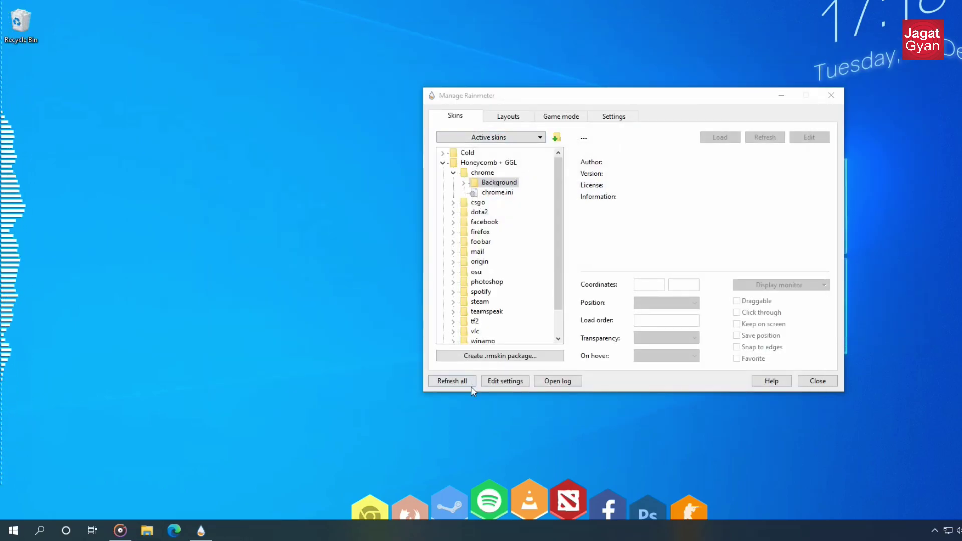
Refresh all Rainmeter skins and unload the Monstercat Visualizer update notification skin
click(452, 381)
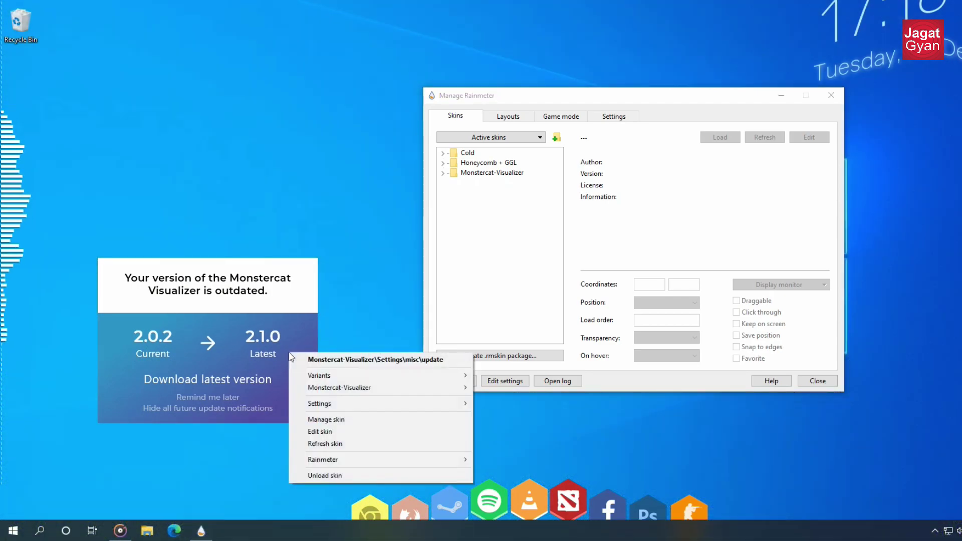
right_click(289, 353)
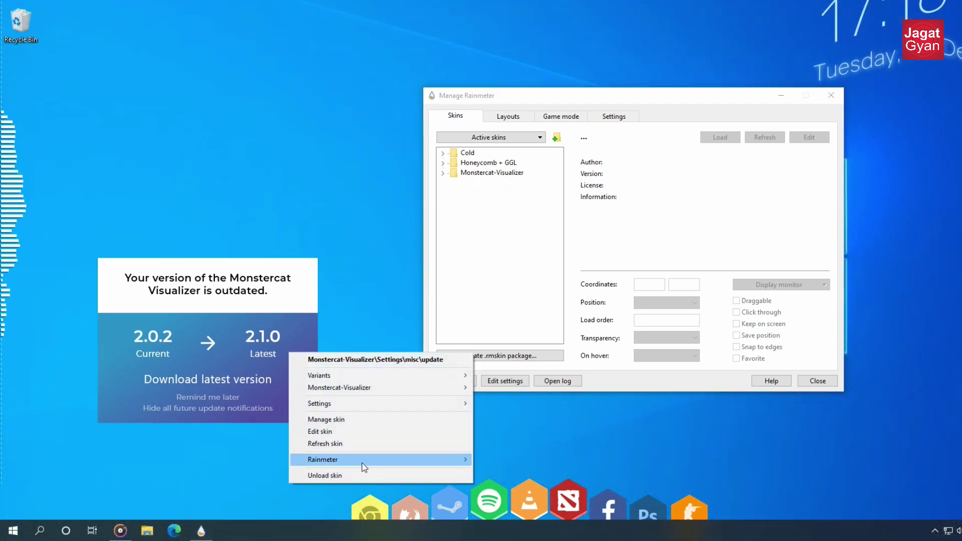
click(365, 475)
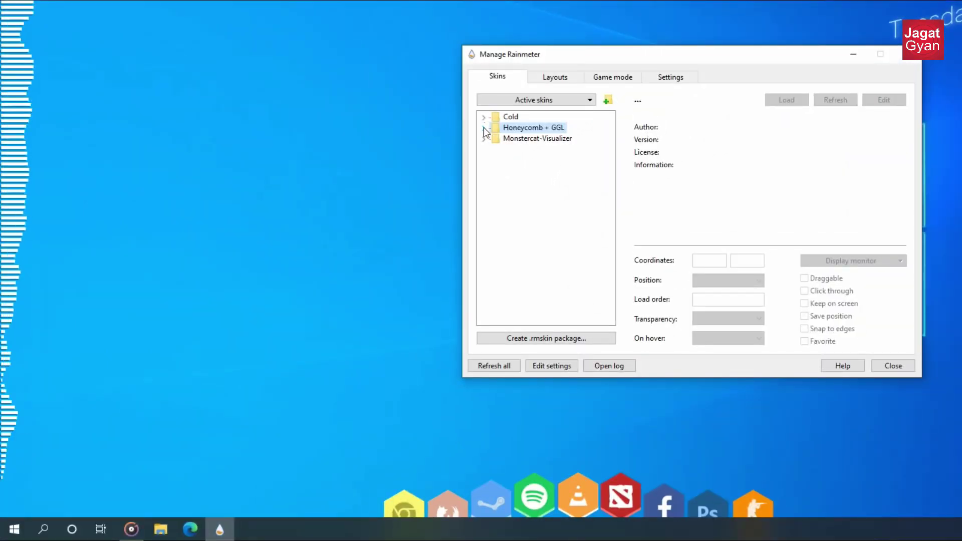
click(484, 128)
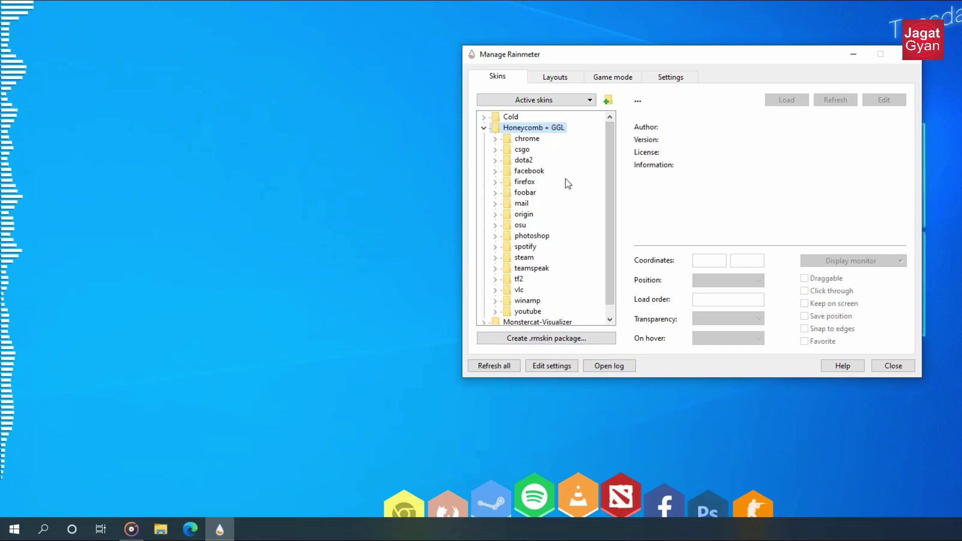
right_click(521, 129)
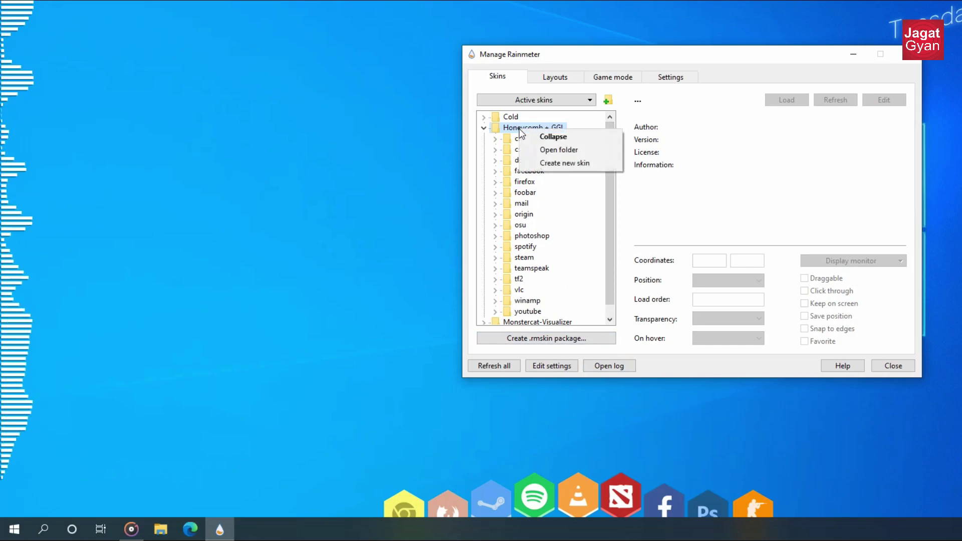
click(547, 150)
click(380, 100)
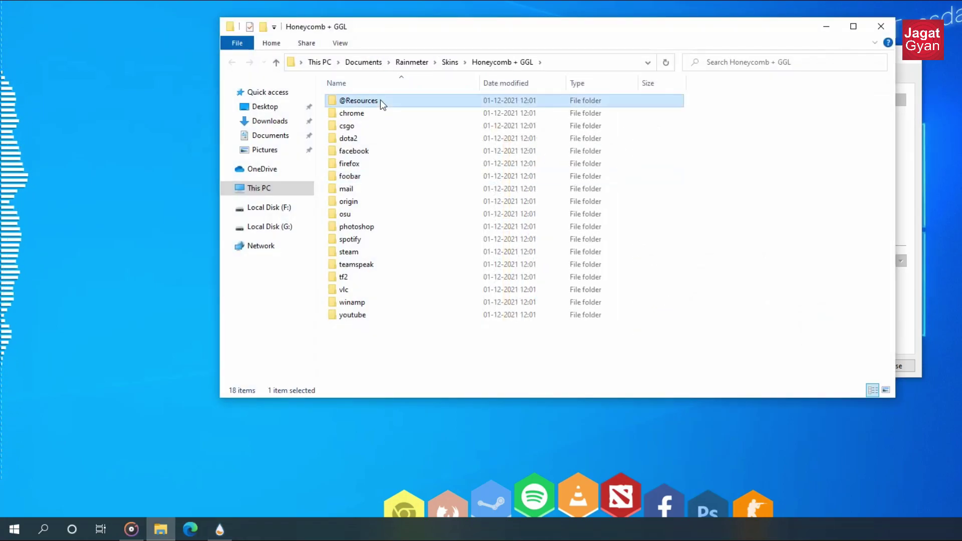
double_click(380, 100)
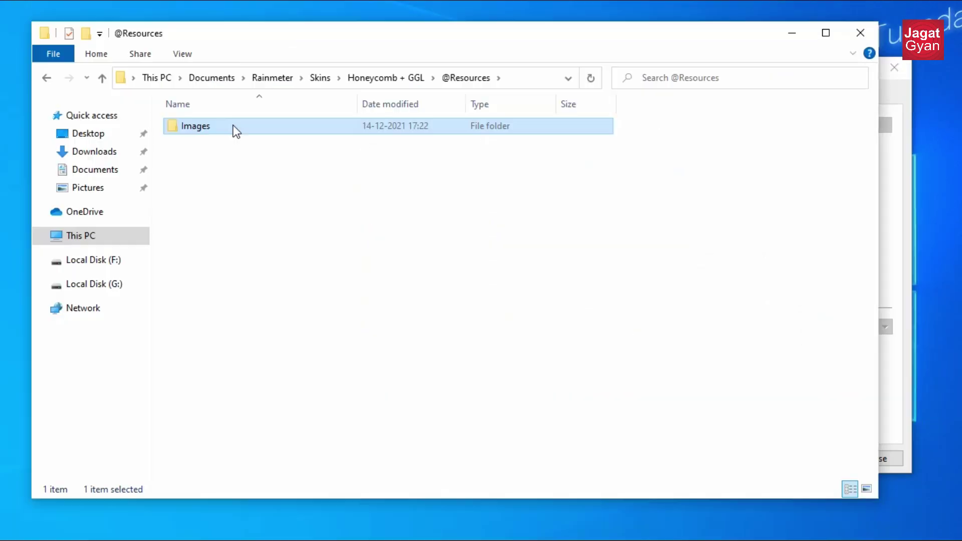
double_click(380, 102)
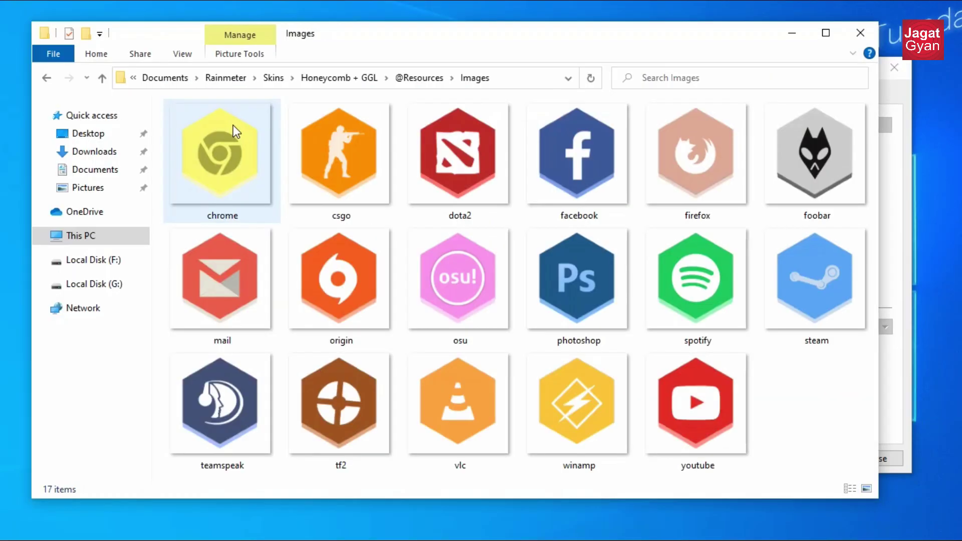
Duplicate the youtube icon image within the Images folder and rename the copy 123
click(709, 378)
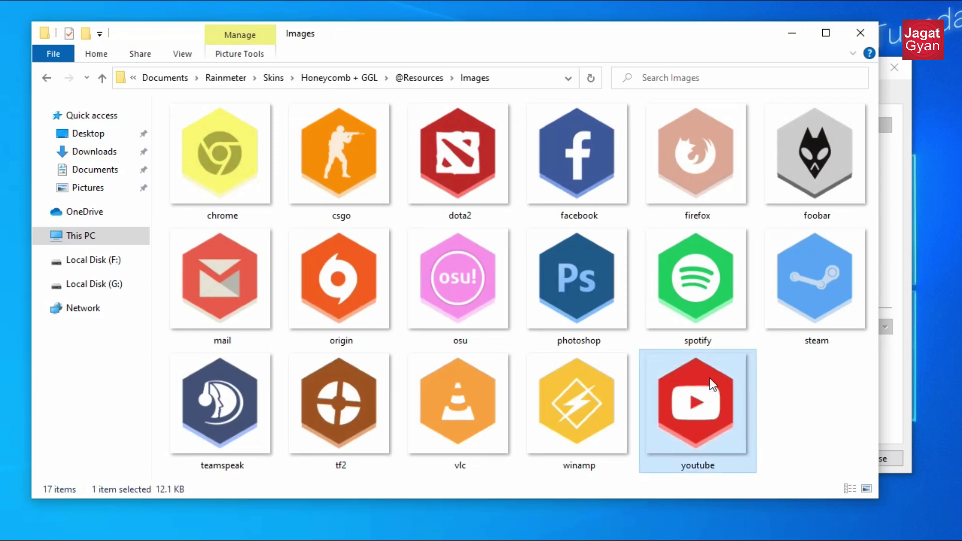
key(ctrl+c)
key(ctrl+v)
key(F2)
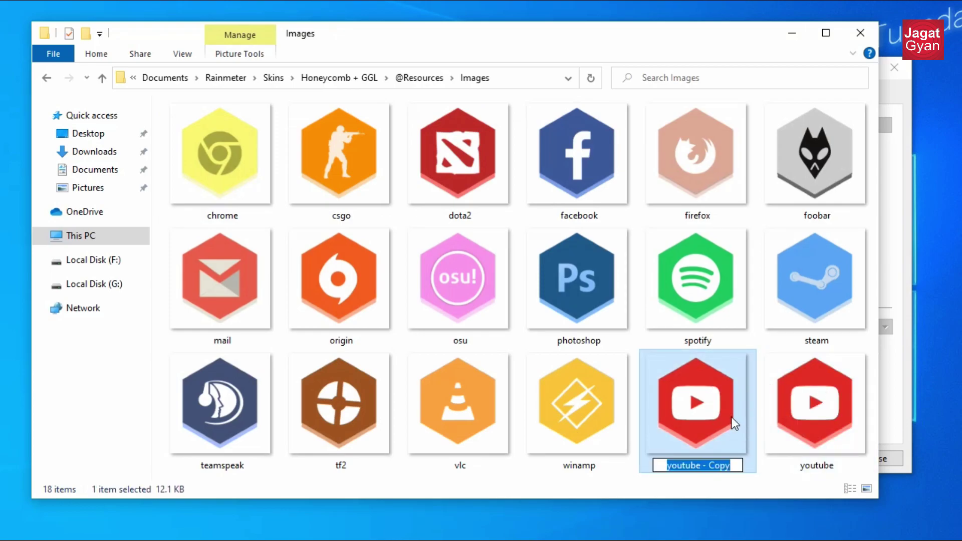
text(123)
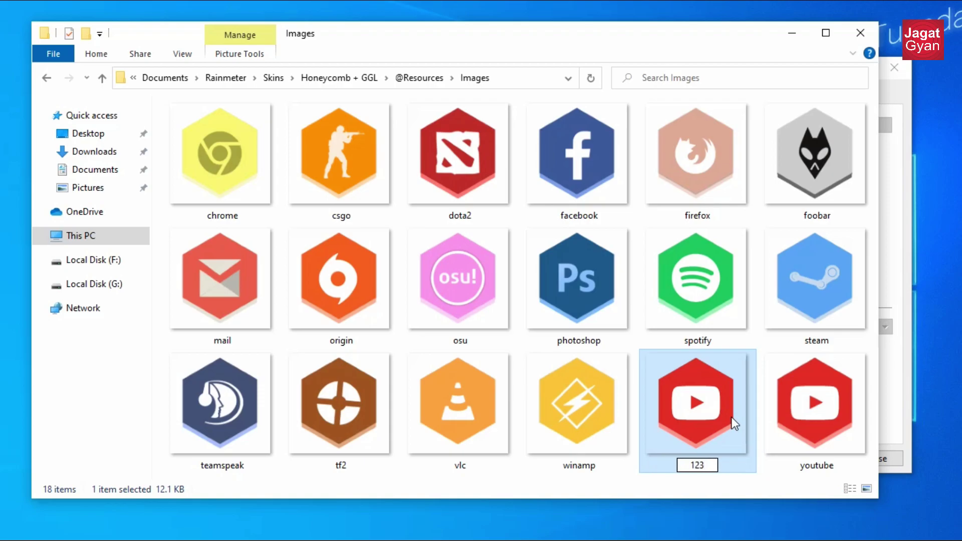
key(Return)
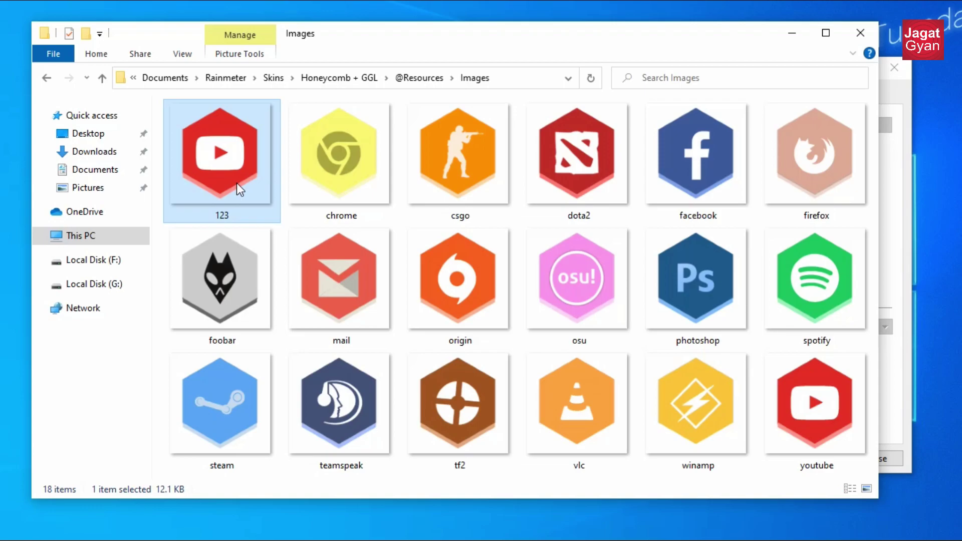
Leave the 123 image's name as it is and return to the main Honeycomb + GGL folder
key(F2)
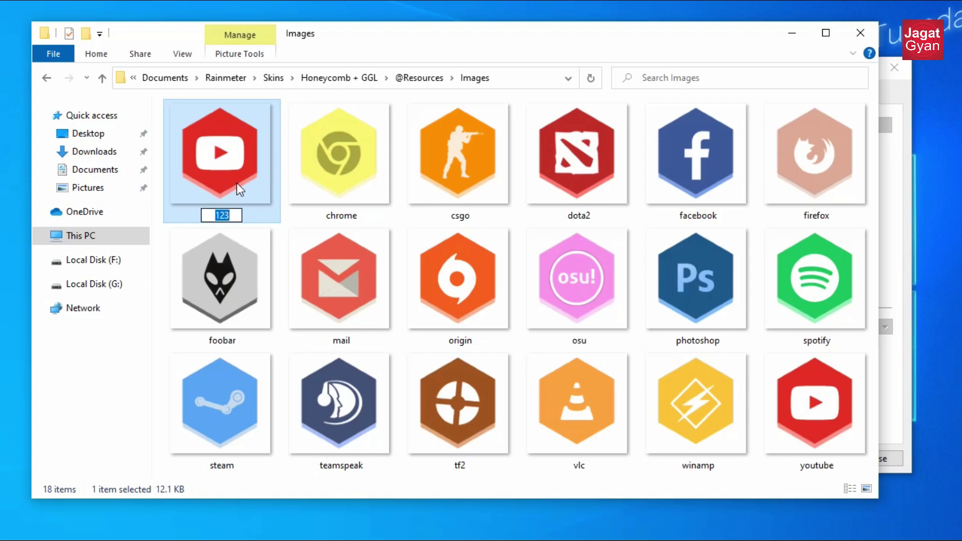
key(Escape)
key(BackSpace)
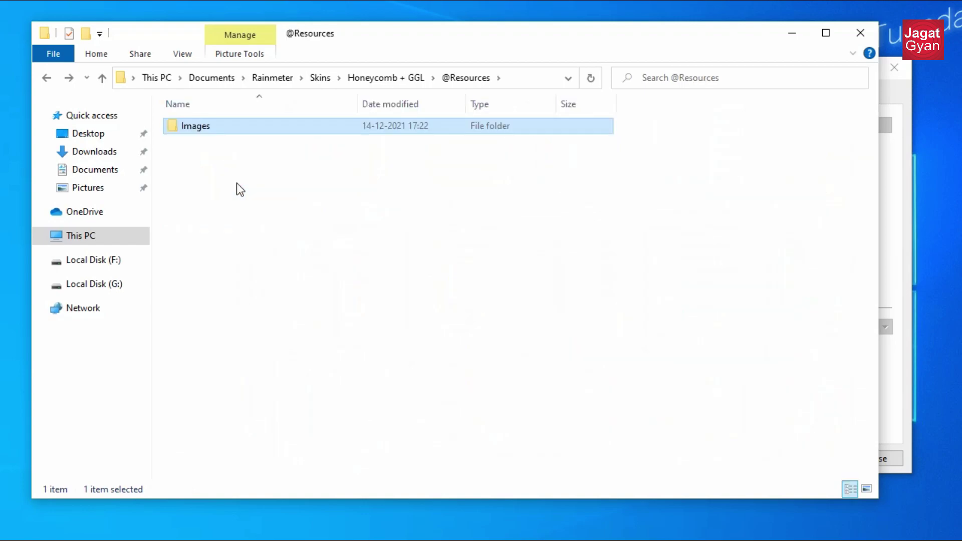
key(BackSpace)
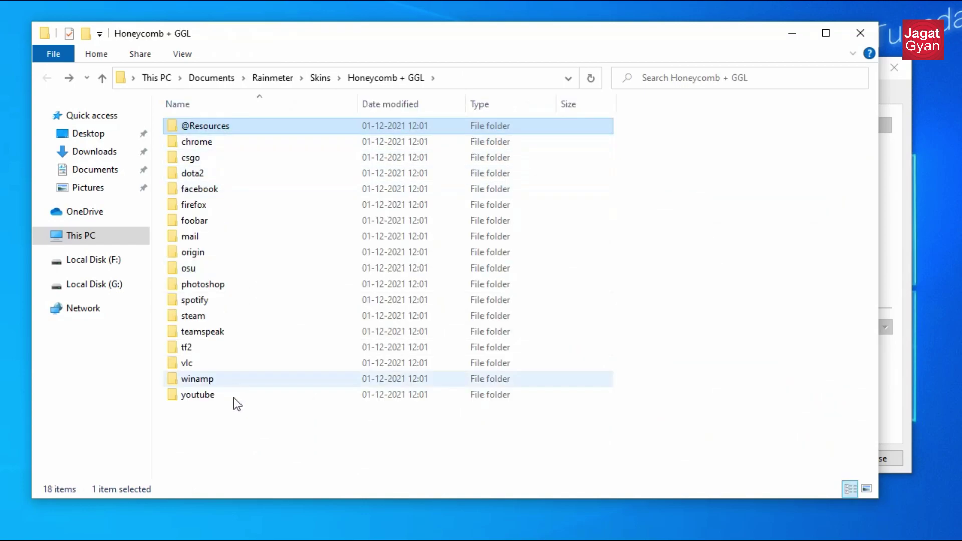
Create a folder named 123 inside the Honeycomb + GGL skin folder and open it
right_click(678, 273)
mouse_move(743, 453)
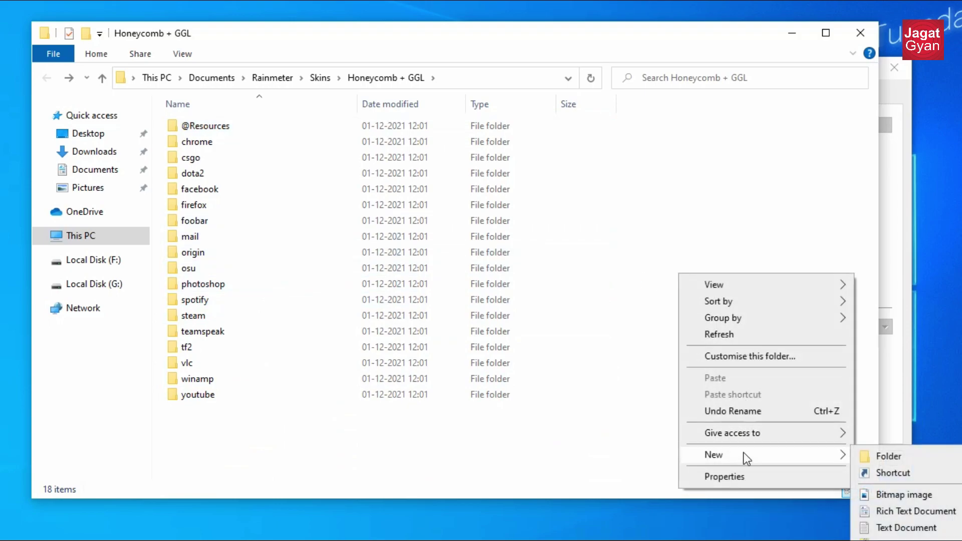
click(887, 457)
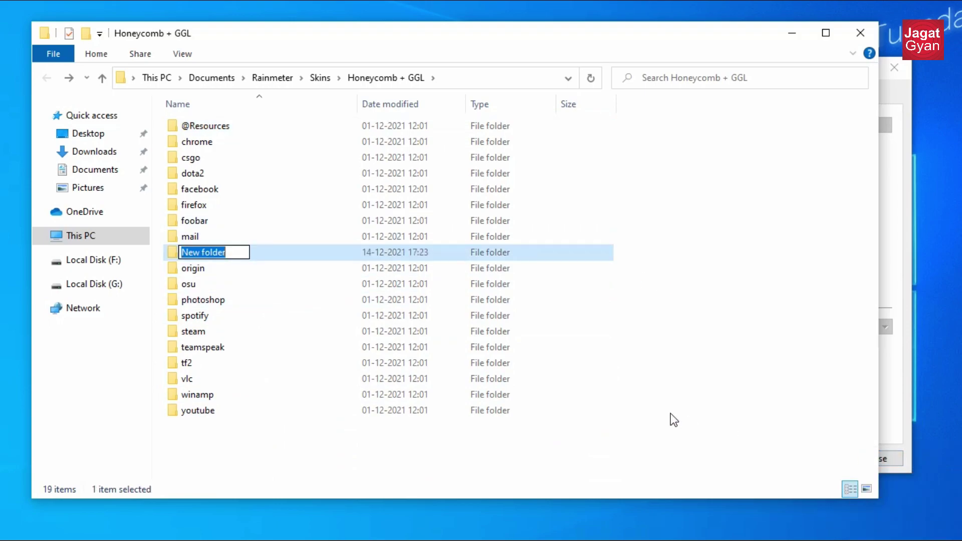
text(123)
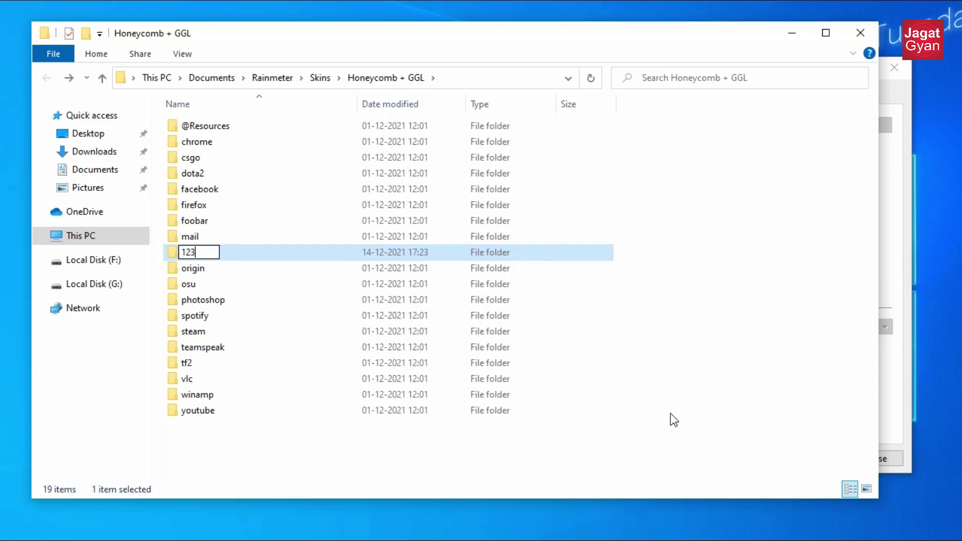
key(Return)
key(Return)
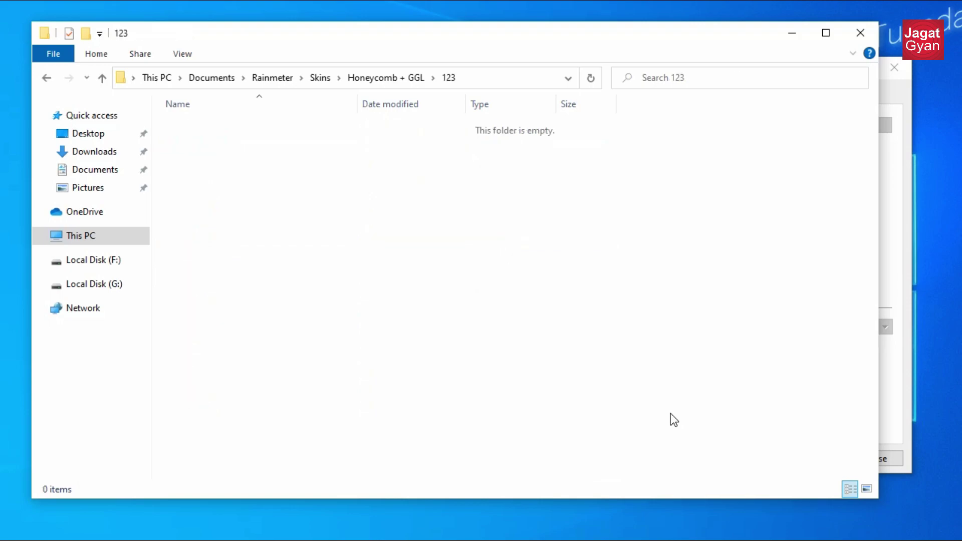
Copy the Background folder and the chrome configuration file from the chrome folder into the 123 folder
key(BackSpace)
key(Down)
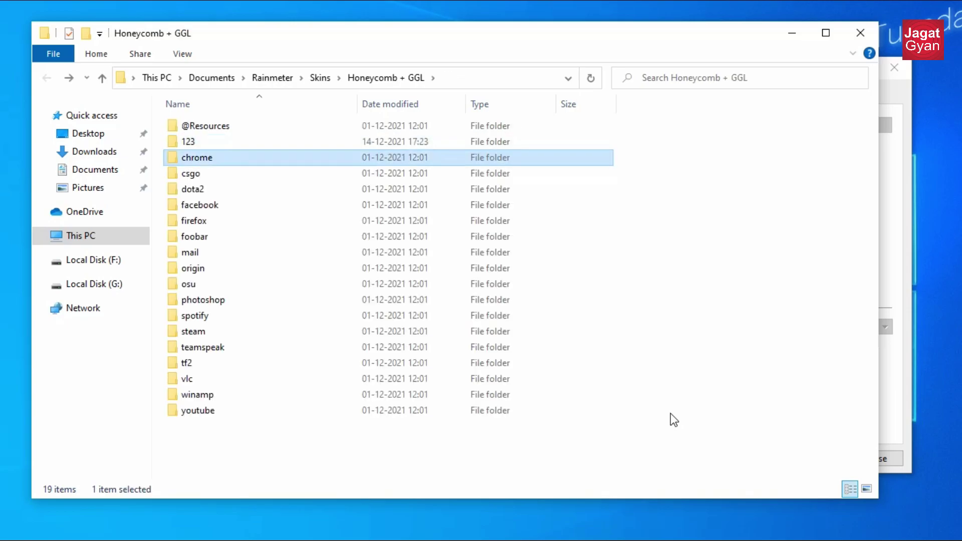
key(Return)
key(ctrl+a)
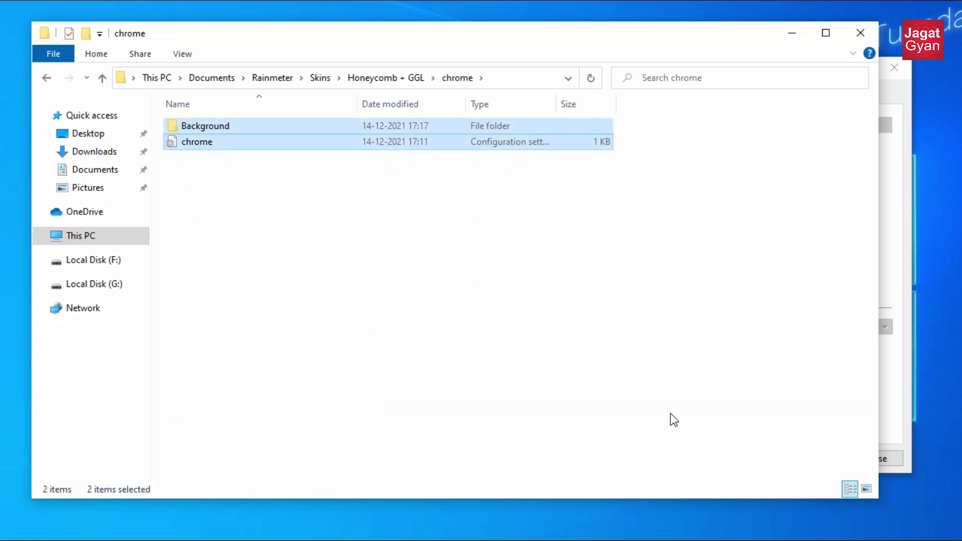
key(BackSpace)
key(Up)
key(Return)
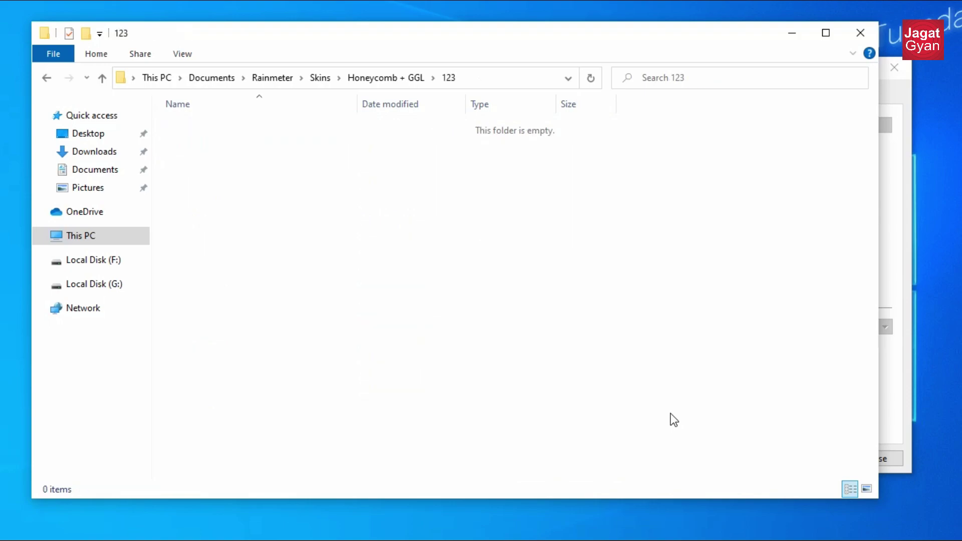
key(ctrl+v)
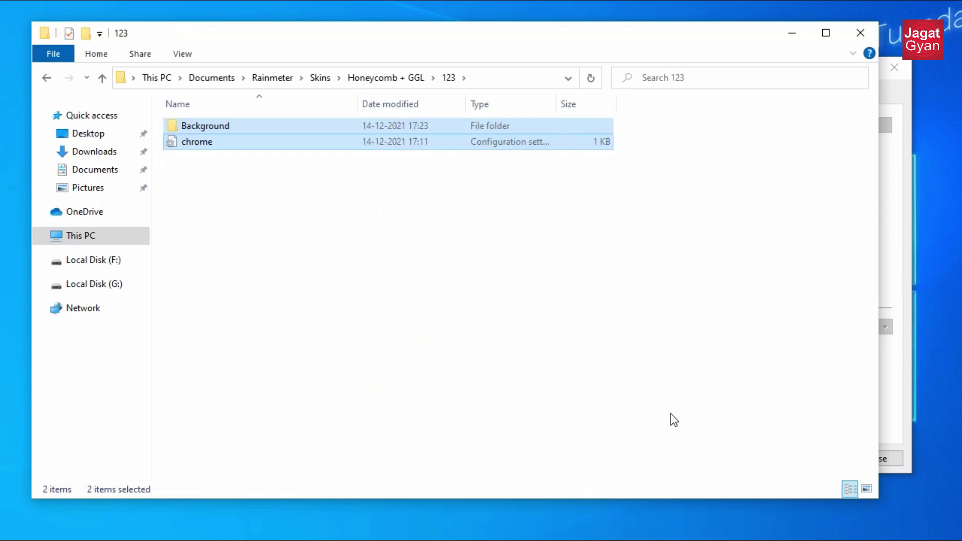
click(459, 272)
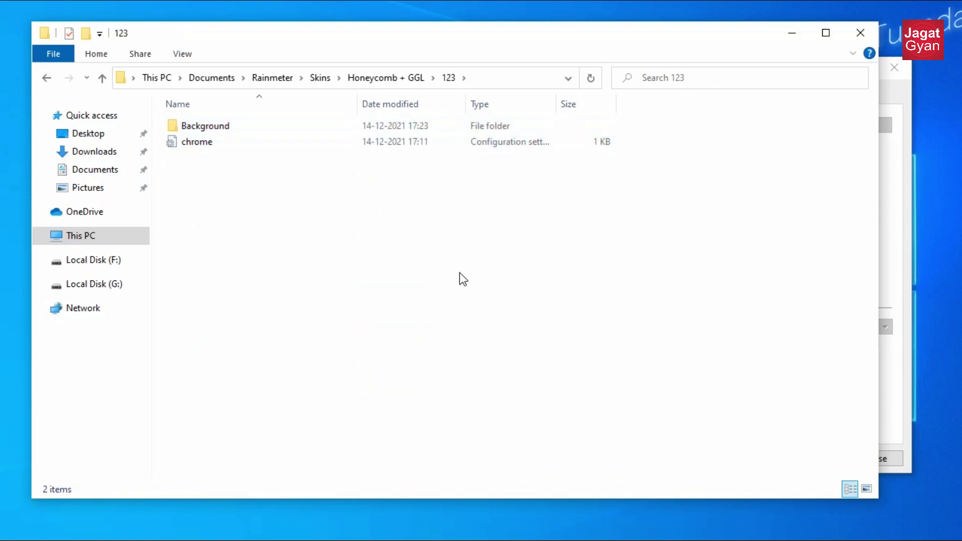
Rename the copied chrome configuration file in the 123 folder as 123
click(401, 143)
key(F2)
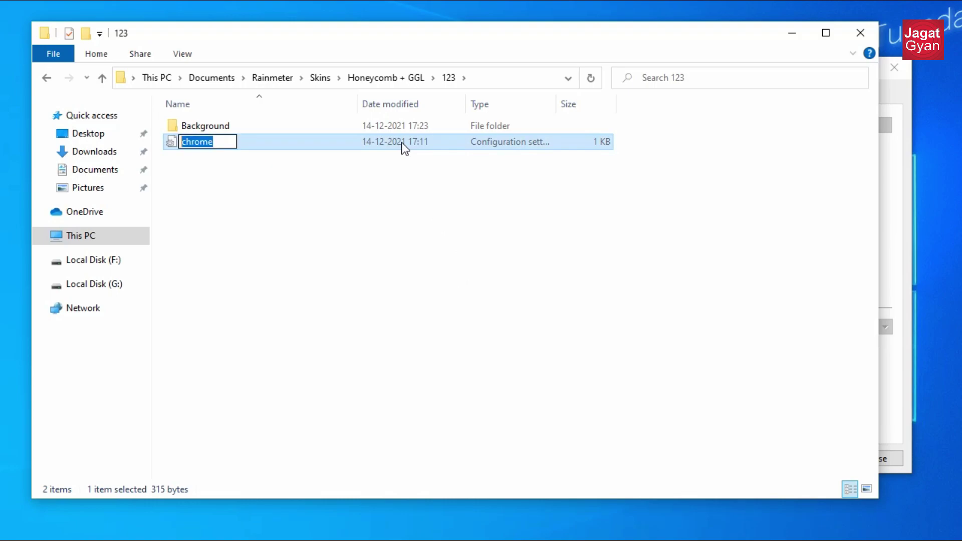
text(123)
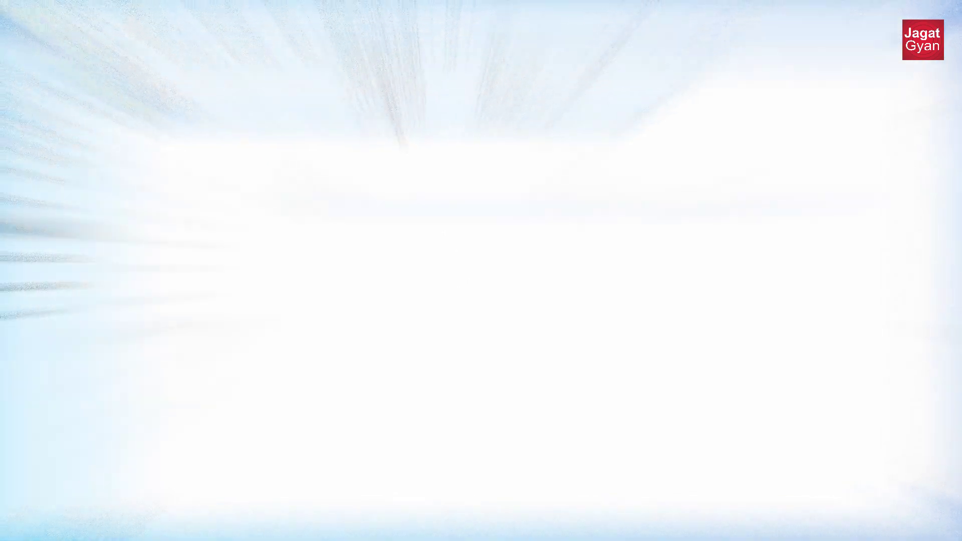
key(Return)
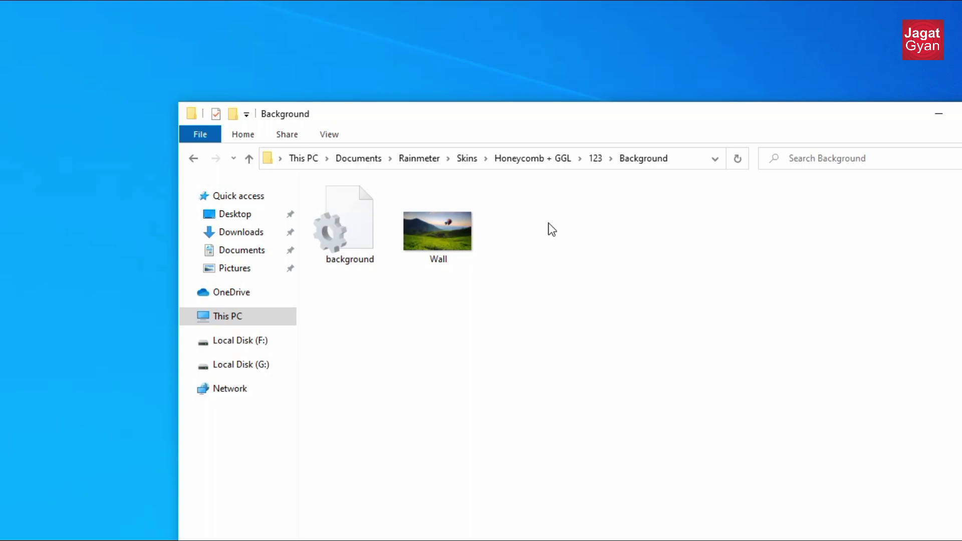
Open the background configuration file in the 123 skin's Background folder, enlarge its text and compare its image name with the Wall image
key(End)
key(Left)
key(Return)
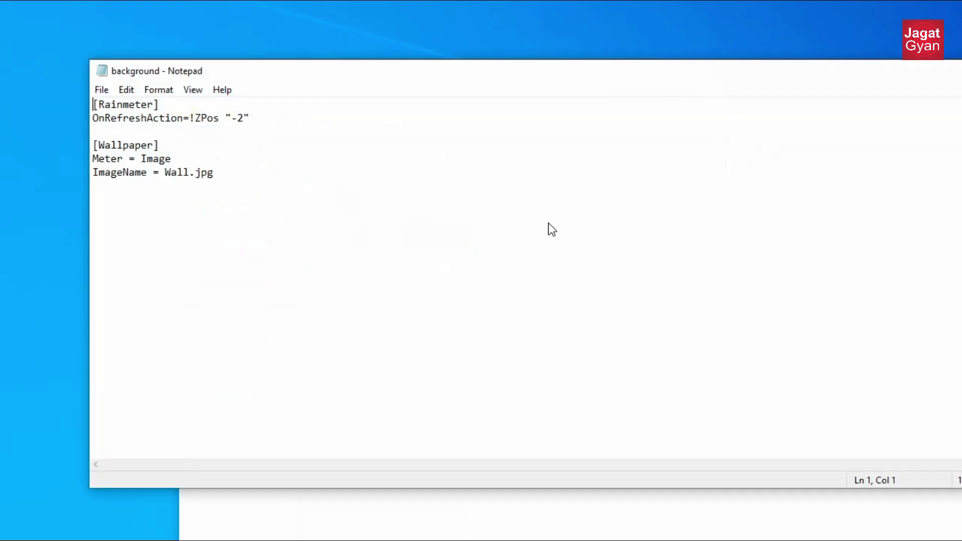
key(ctrl+plus)
key(ctrl+plus)
key(ctrl+plus)
key(ctrl+plus)
key(ctrl+plus)
key(ctrl+plus)
key(ctrl+plus)
key(ctrl+plus)
key(ctrl+plus)
key(ctrl+plus)
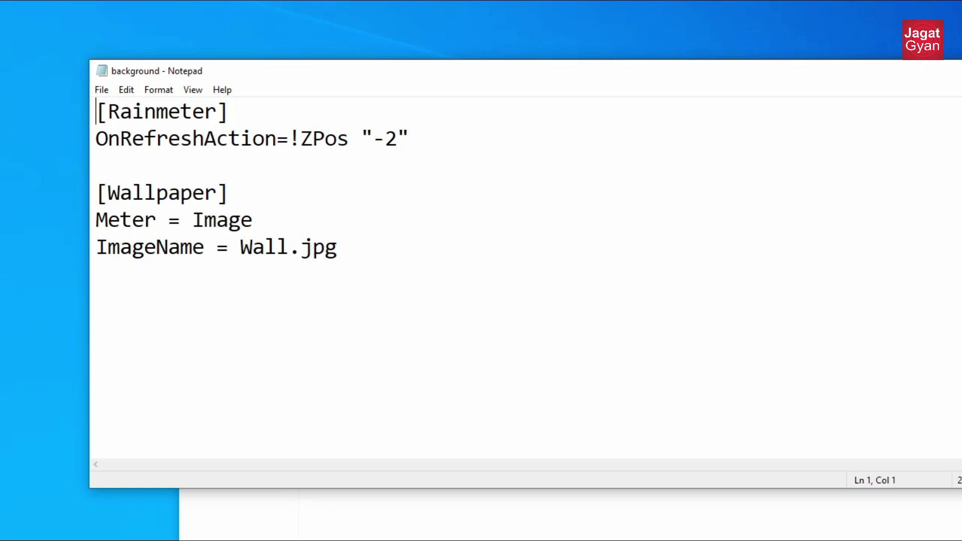
drag(728, 76, 691, 388)
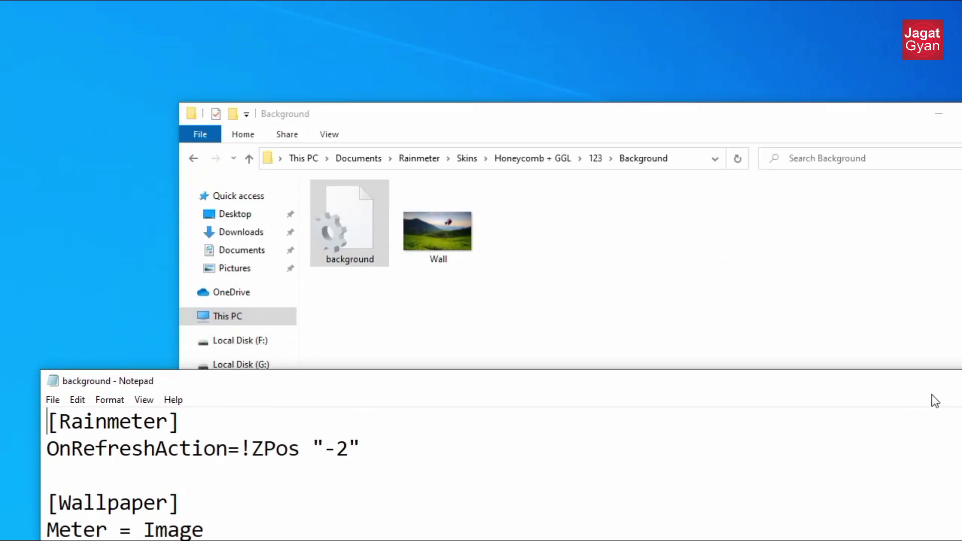
click(431, 223)
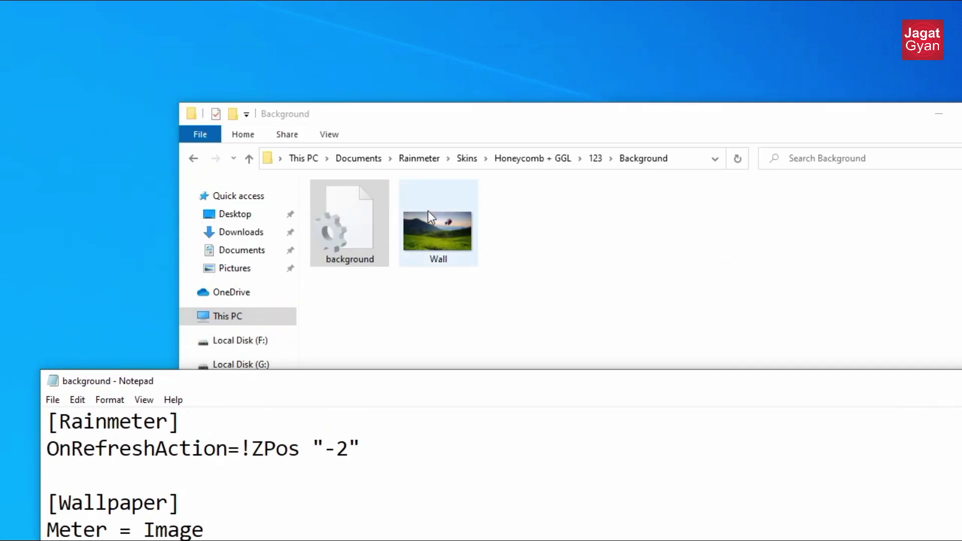
click(783, 285)
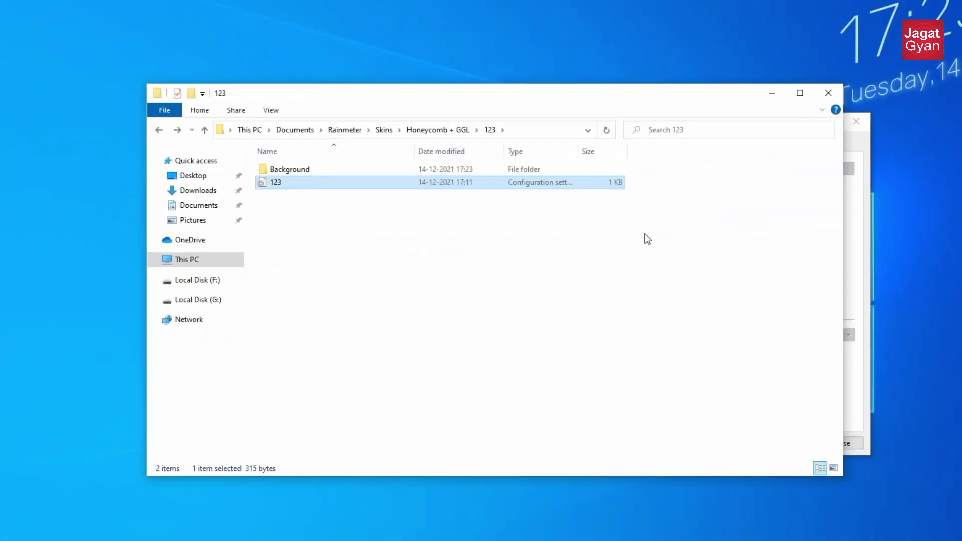
Open the 123 configuration file in Notepad and change the ImageName entry to point to 123.png
key(Return)
key(ctrl+plus)
key(ctrl+plus)
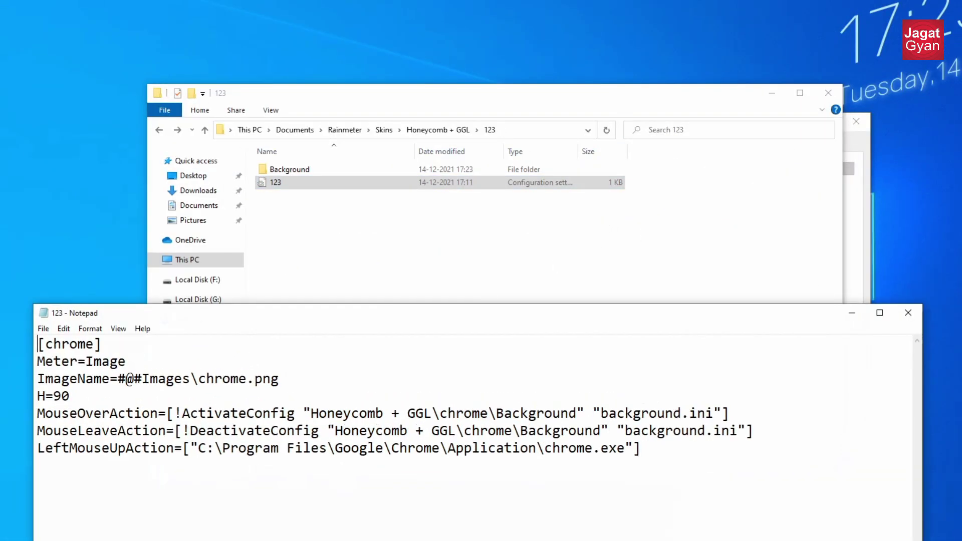
drag(198, 378, 246, 378)
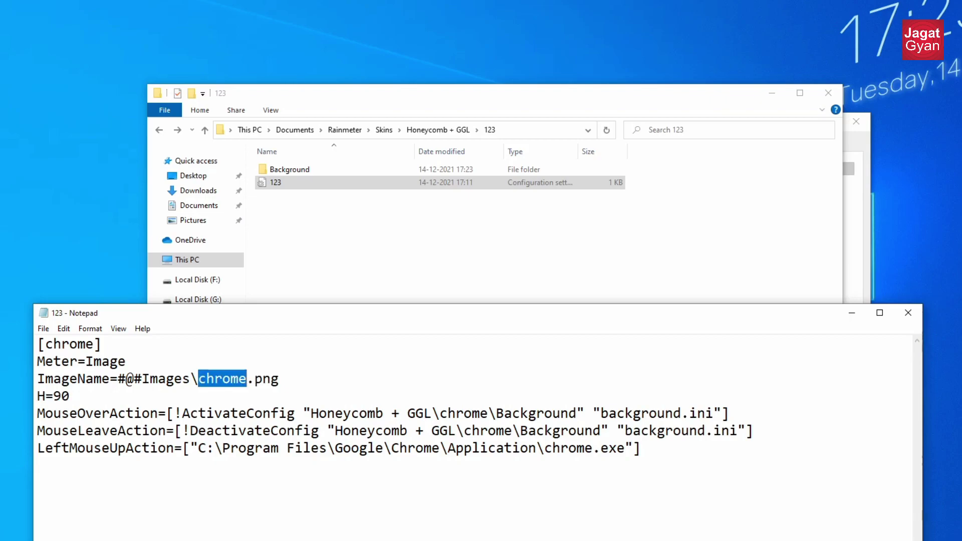
text(123)
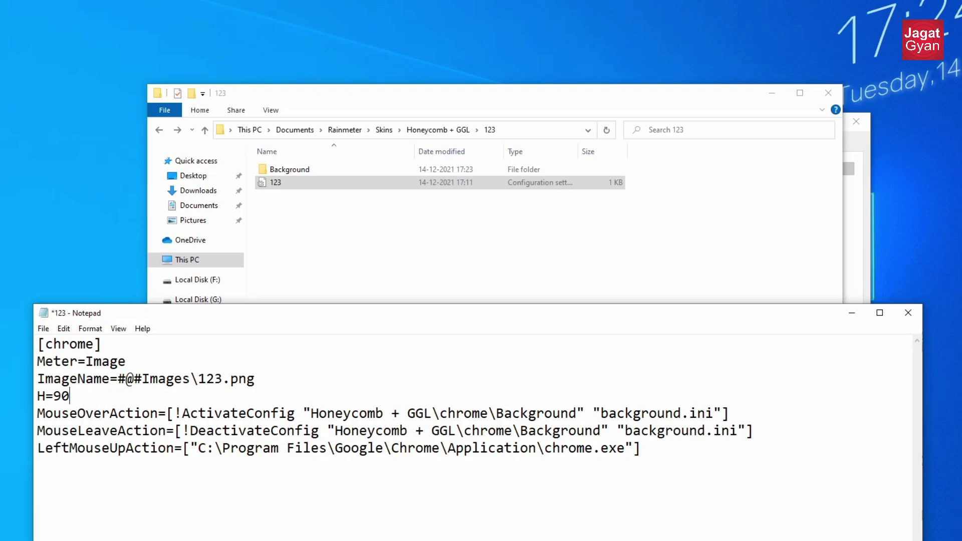
Replace chrome with 123 in the Background paths of the MouseOverAction and MouseLeaveAction lines
key(shift+Right)
key(shift+Right)
key(shift+Right)
key(shift+Right)
key(shift+Right)
key(shift+Right)
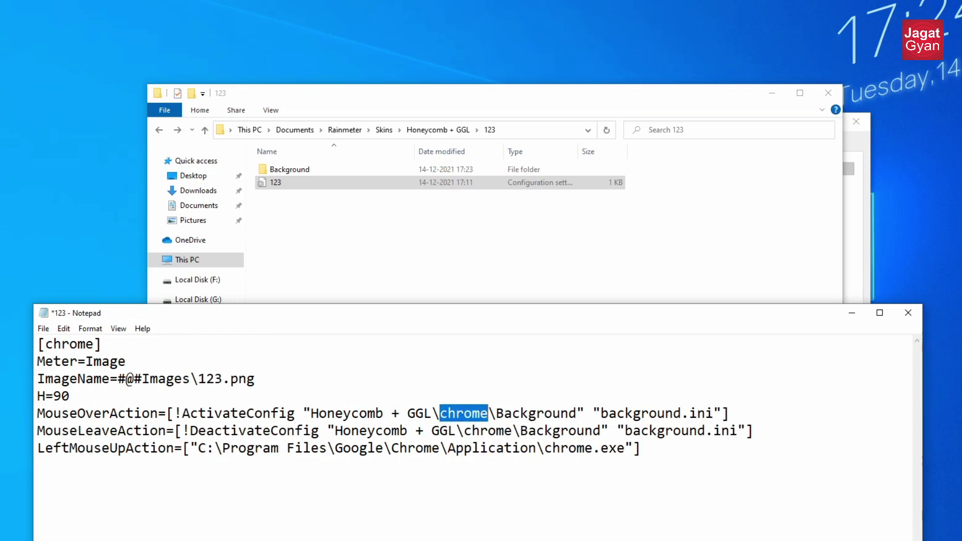
click(463, 430)
key(shift+Right)
key(shift+Right)
key(shift+Right)
key(shift+Right)
key(shift+Right)
key(shift+Right)
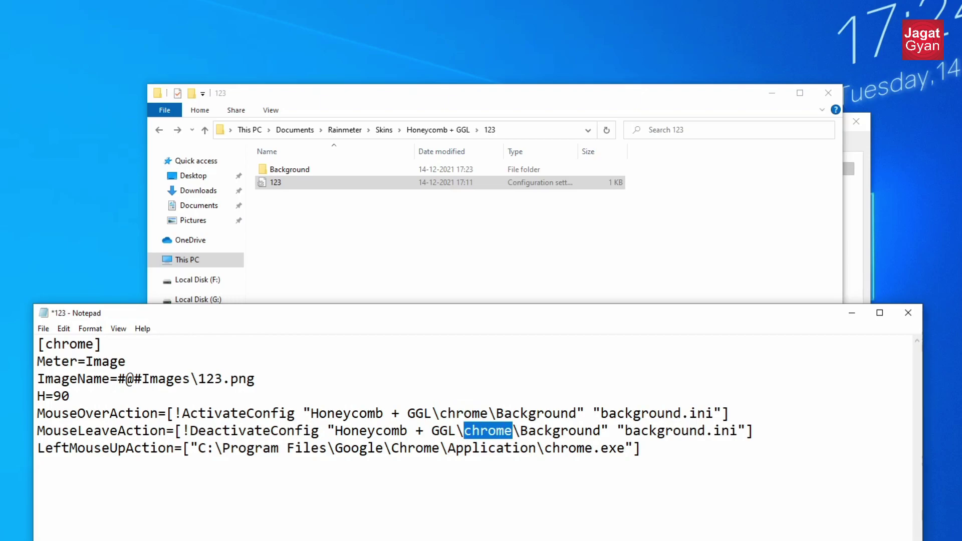
text(123)
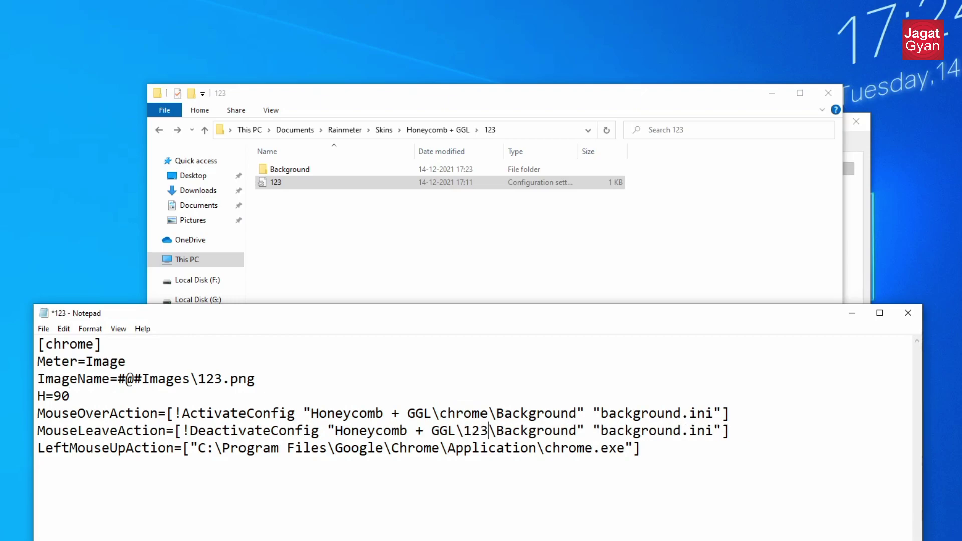
drag(439, 412, 487, 412)
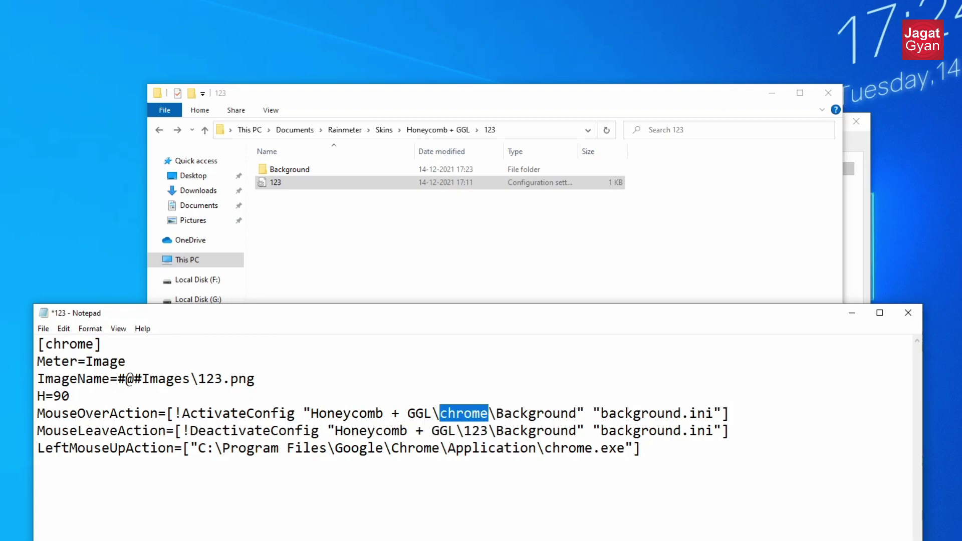
text(123)
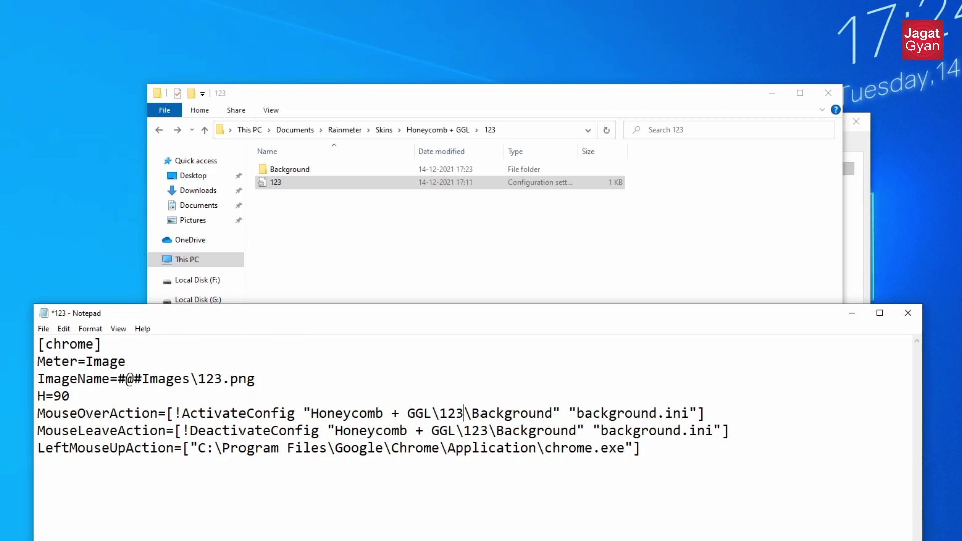
Close the 123 configuration file without saving its changes and close the 123 folder window
drag(197, 448, 625, 448)
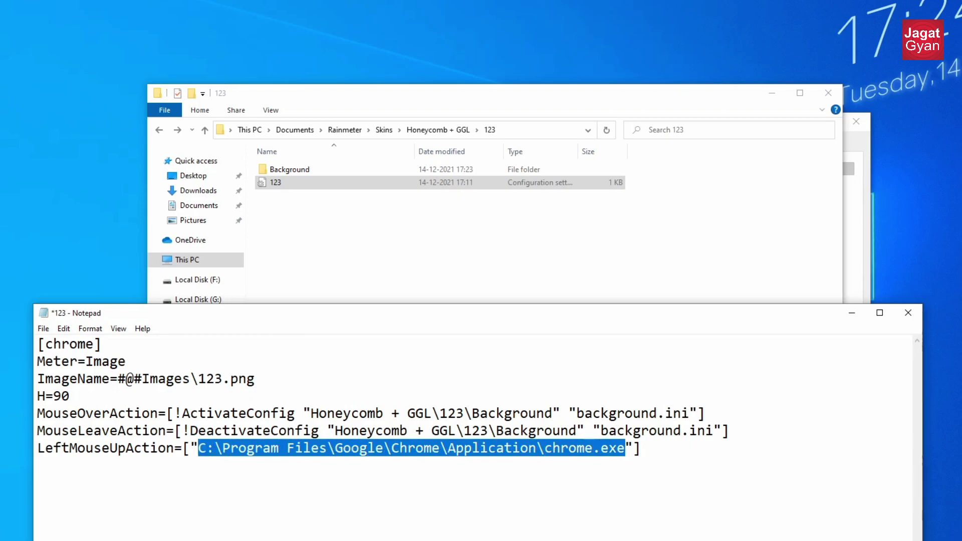
click(908, 313)
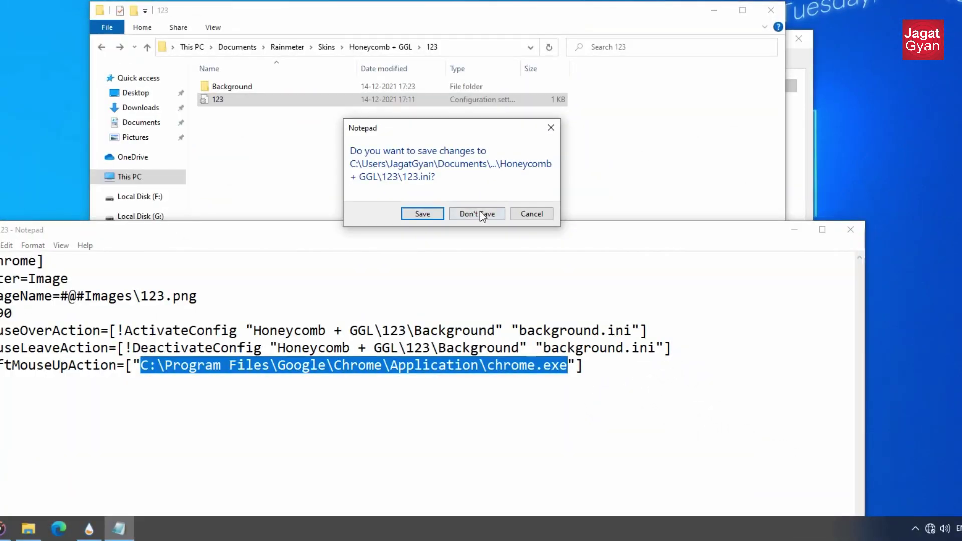
click(481, 214)
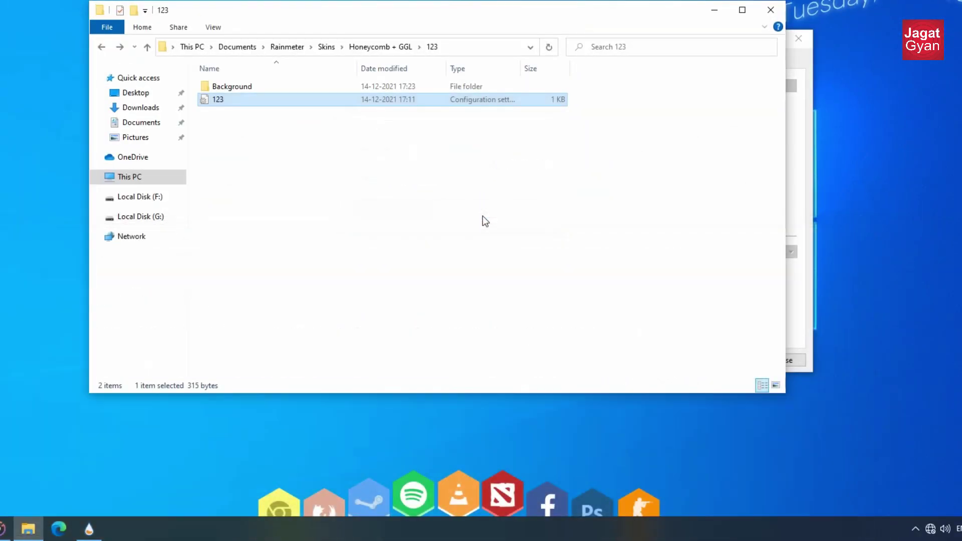
click(770, 10)
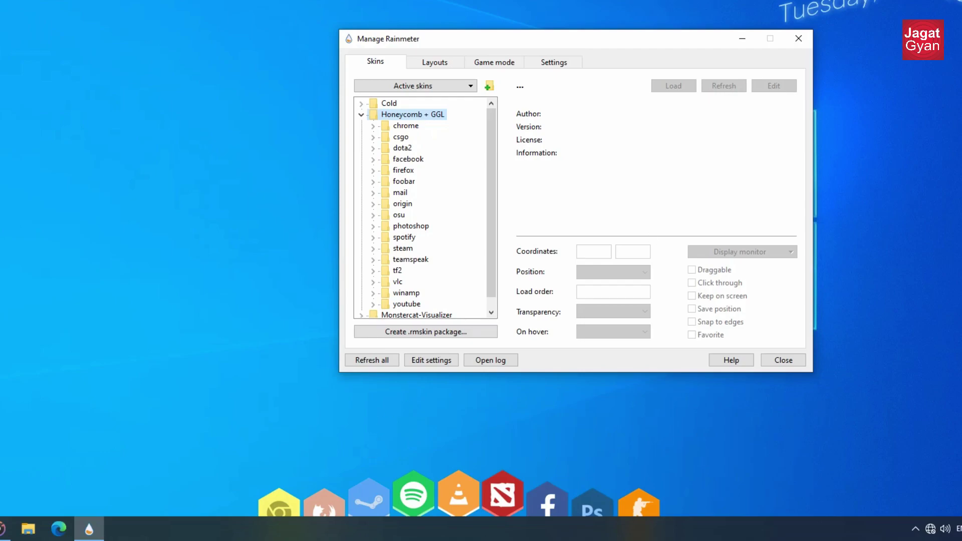
click(361, 115)
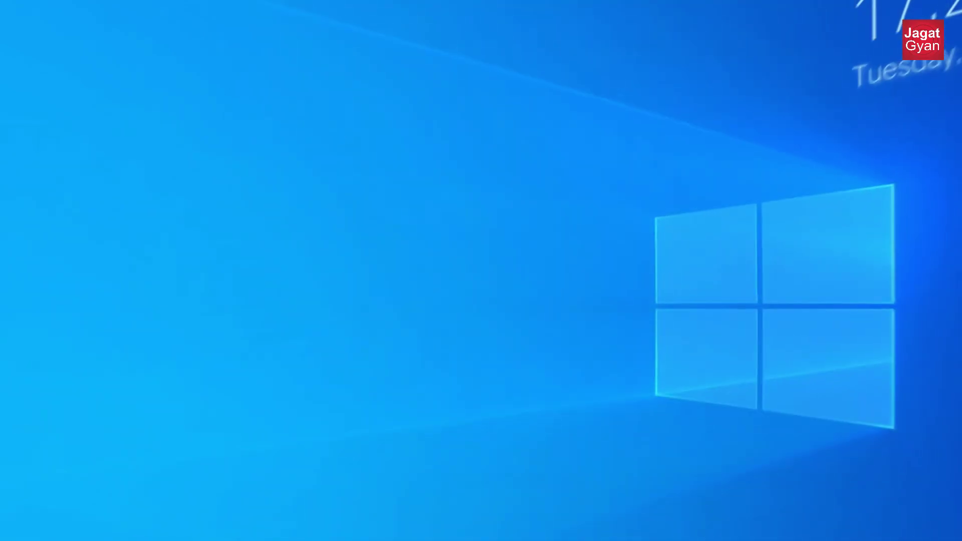
Open a new File Explorer window and go to the Font folder on Local Disk (F:)
key(super+e)
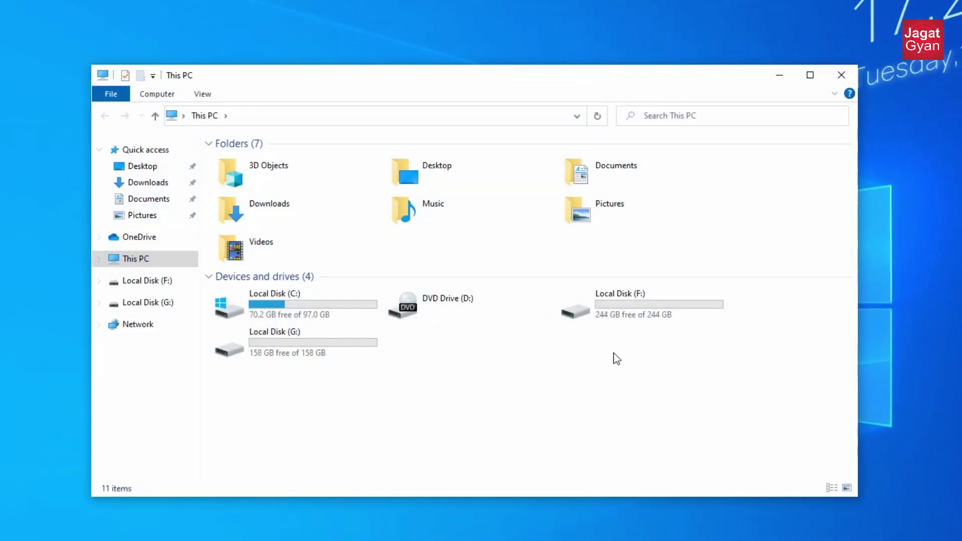
click(642, 315)
double_click(642, 316)
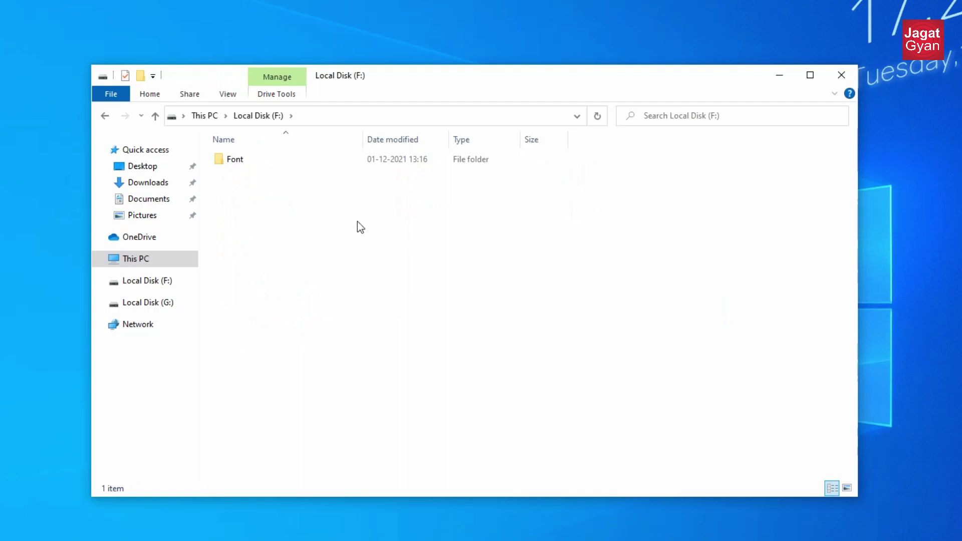
double_click(326, 164)
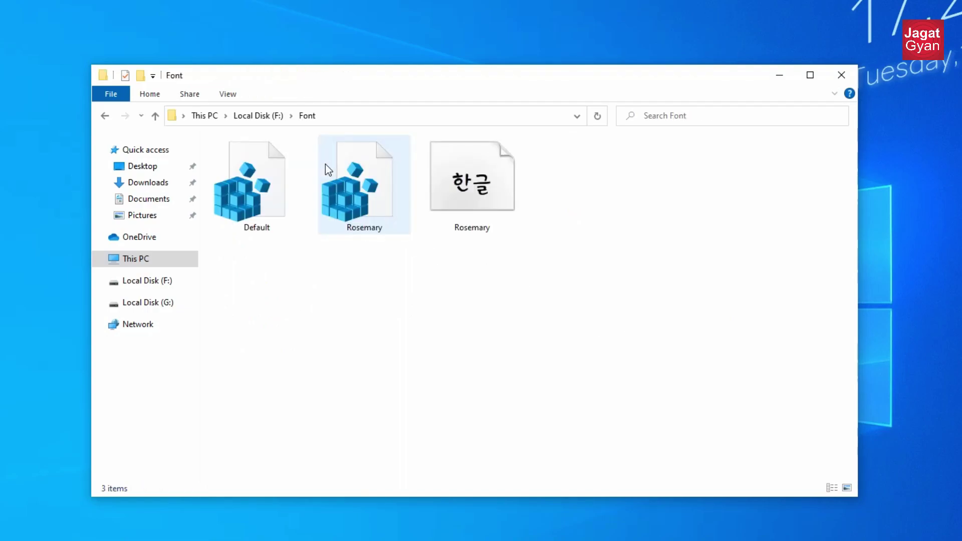
Add the Rosemary registry file to the Windows registry, allowing Registry Editor to make changes
double_click(380, 197)
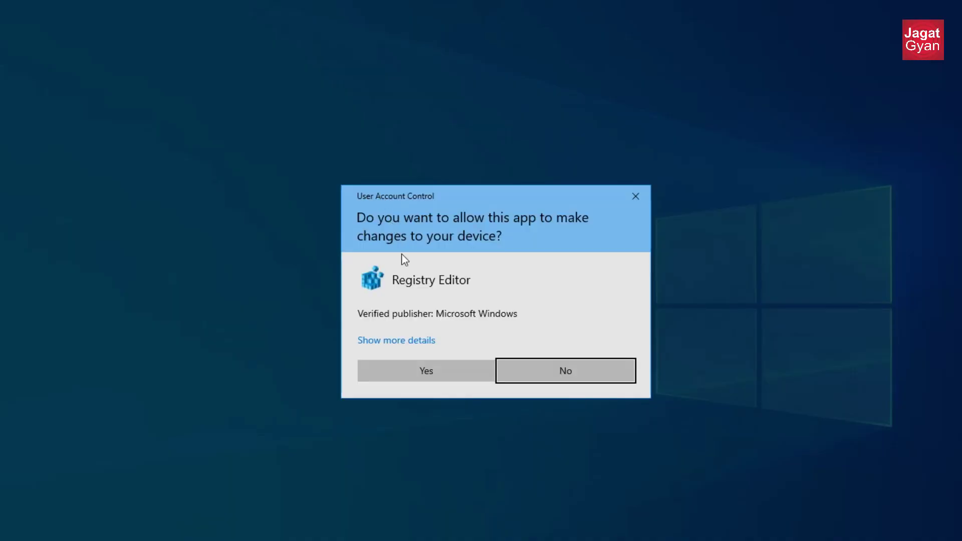
click(449, 371)
click(612, 302)
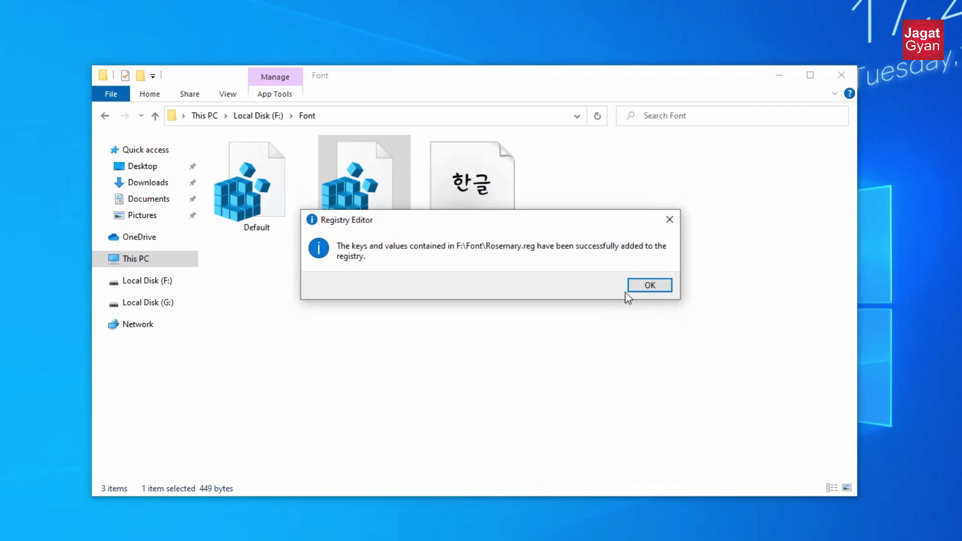
Dismiss the Registry Editor message, close the Font folder window, and check the new system font in a File Explorer window
click(653, 283)
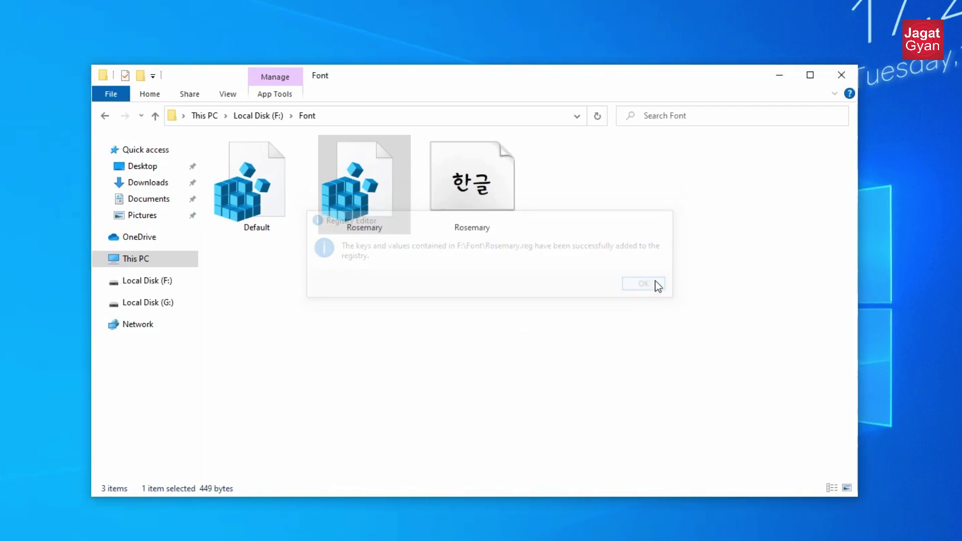
click(847, 76)
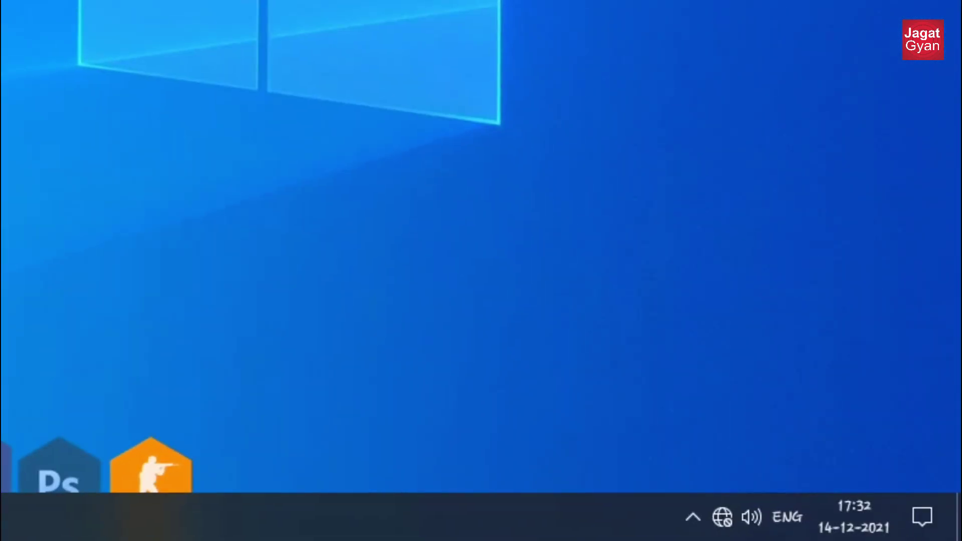
key(super+e)
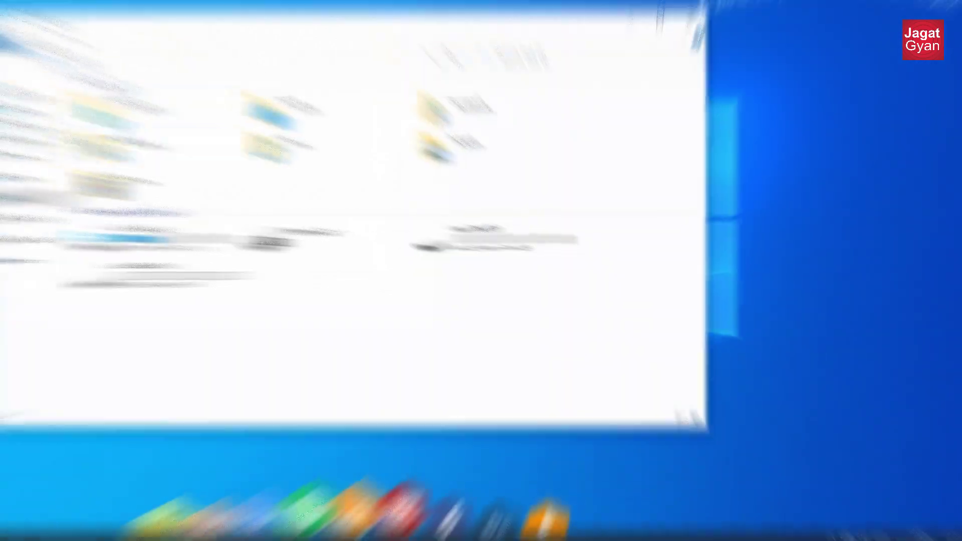
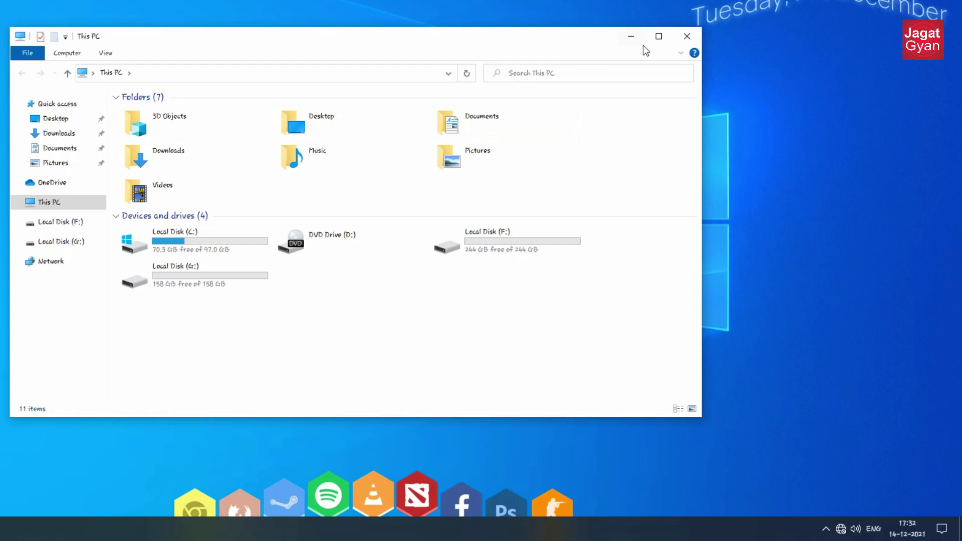
click(677, 40)
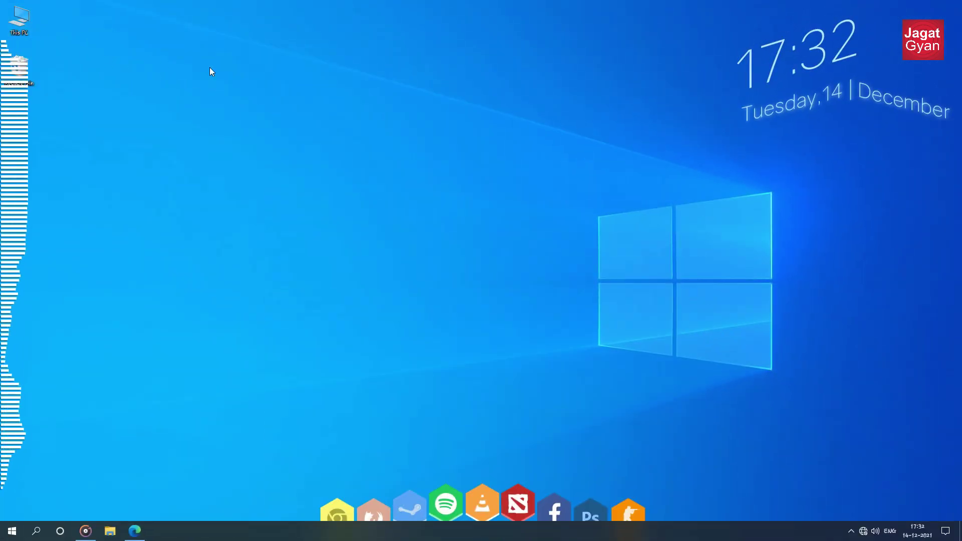
Hide all icons on the desktop
right_click(209, 71)
mouse_move(255, 79)
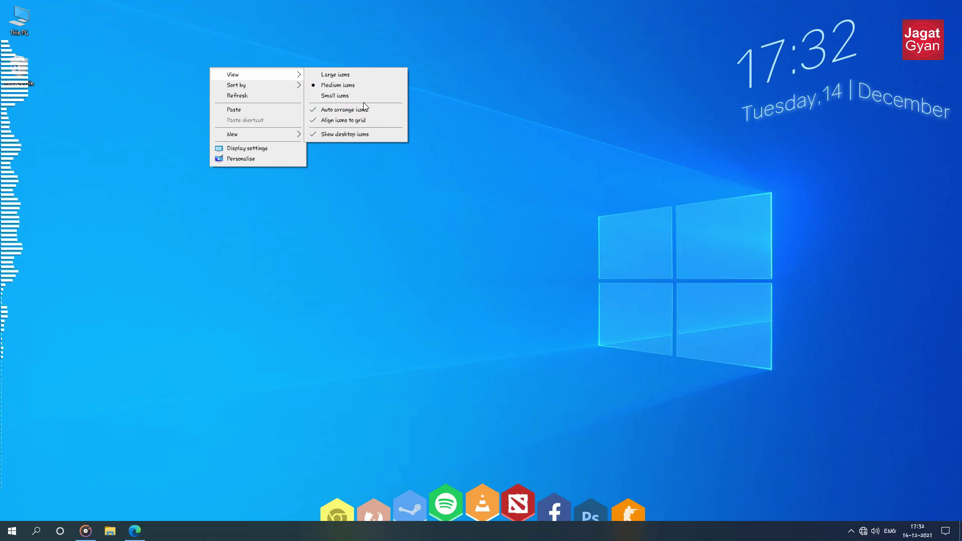
click(370, 134)
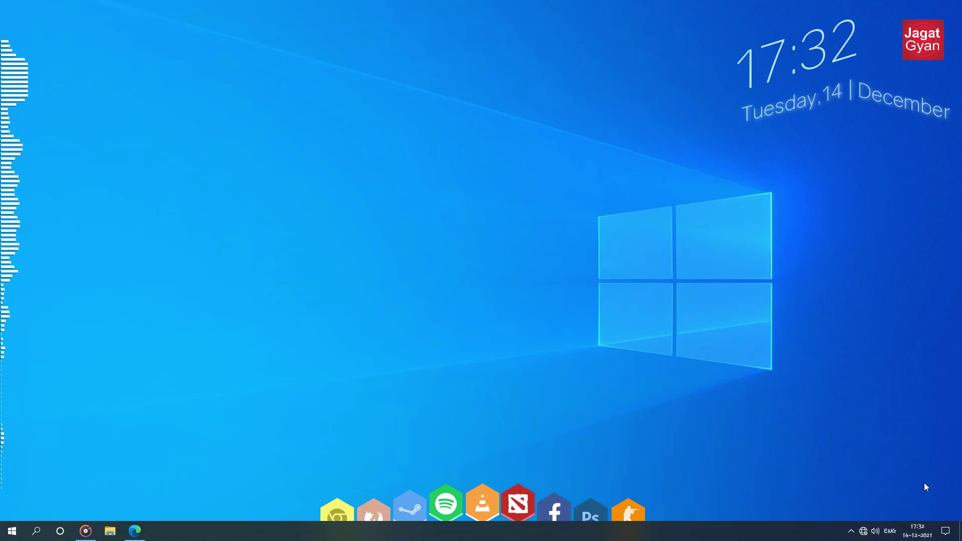
Turn off the Clock system icon in the taskbar settings and close Settings
right_click(788, 532)
click(825, 526)
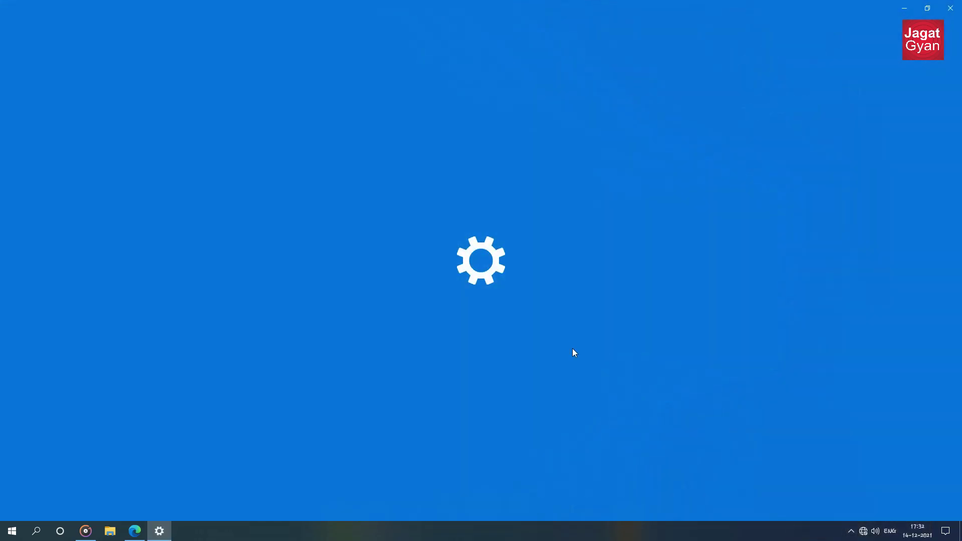
scroll(210, 260, down, 7)
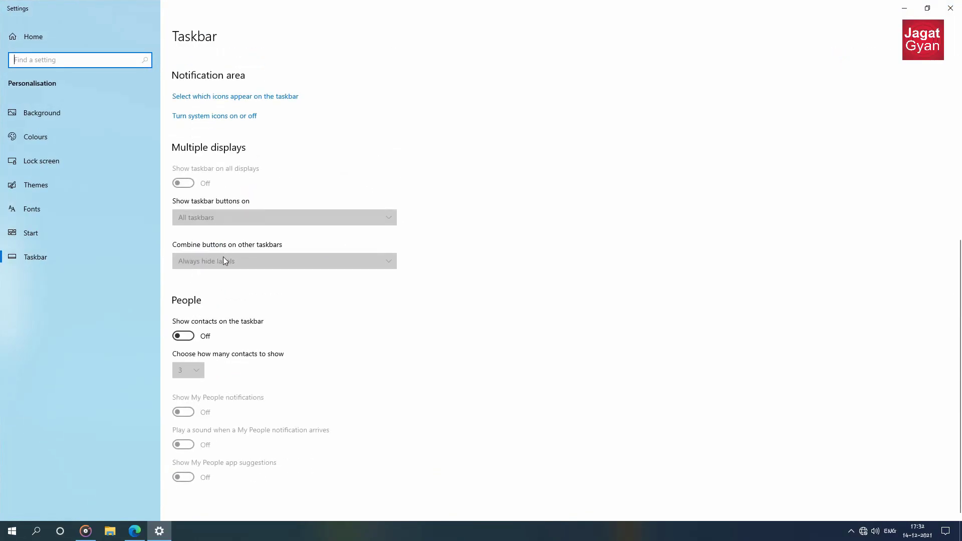
scroll(228, 225, up, 2)
click(227, 196)
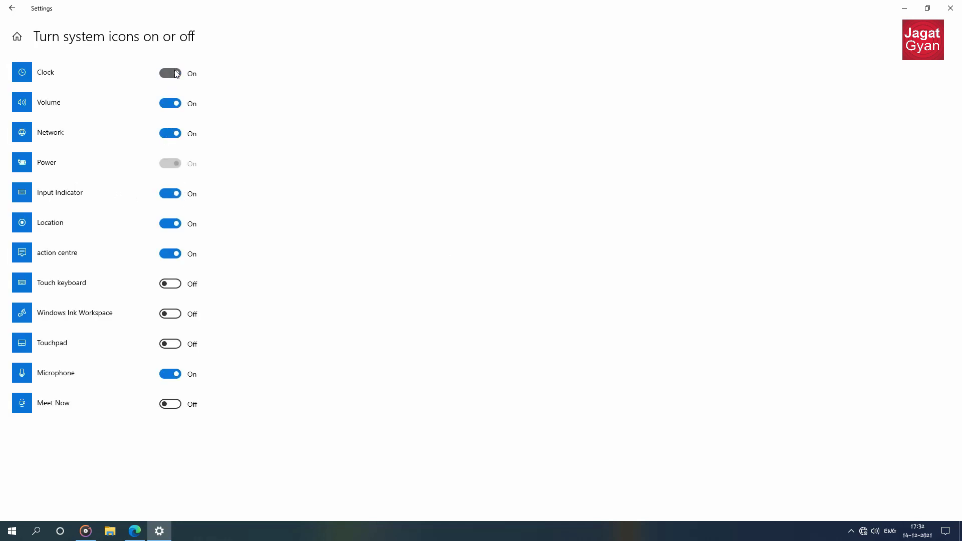
click(948, 9)
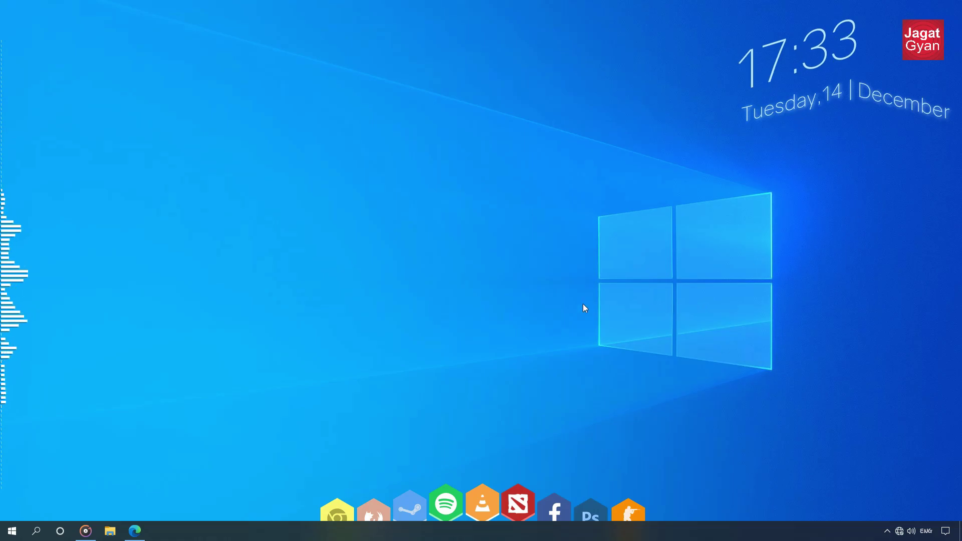
Turn on automatic hiding of the taskbar in desktop mode and close Settings
right_click(206, 523)
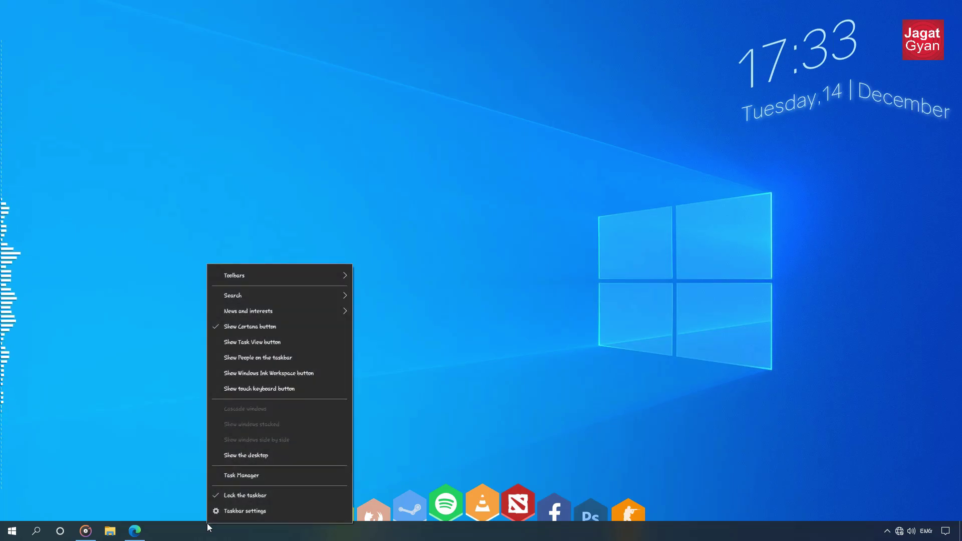
click(226, 516)
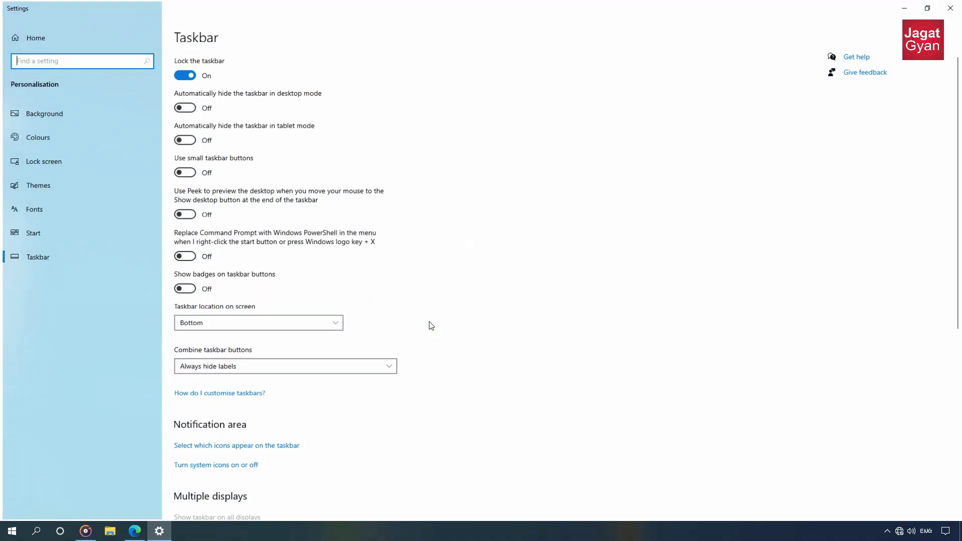
click(183, 107)
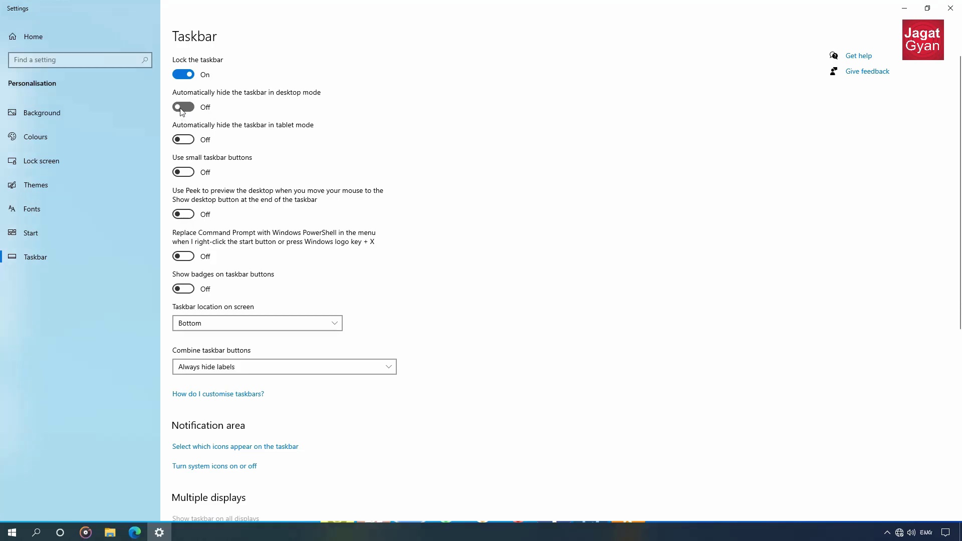
click(940, 12)
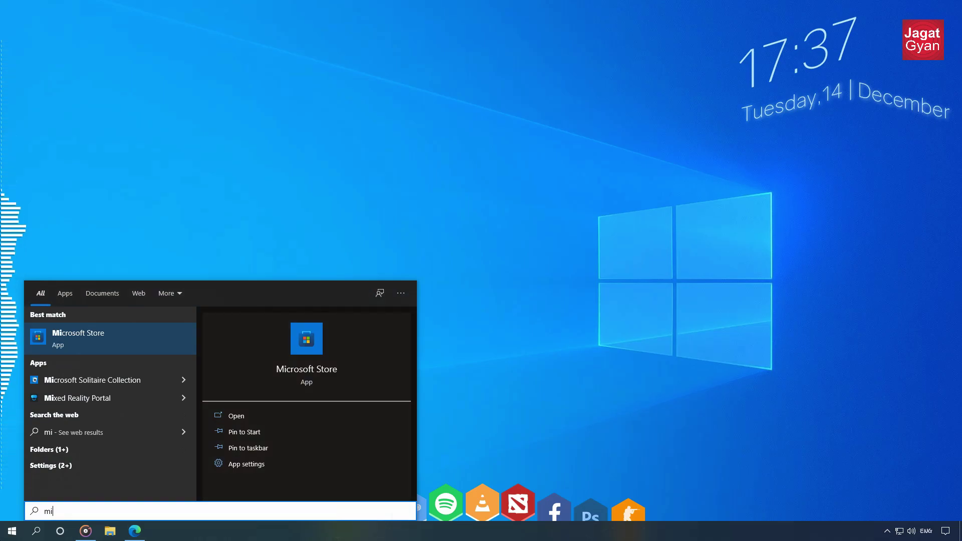
Open Microsoft Store, find the Lively Wallpaper app page by searching for "li", view it, and close the store
key(Return)
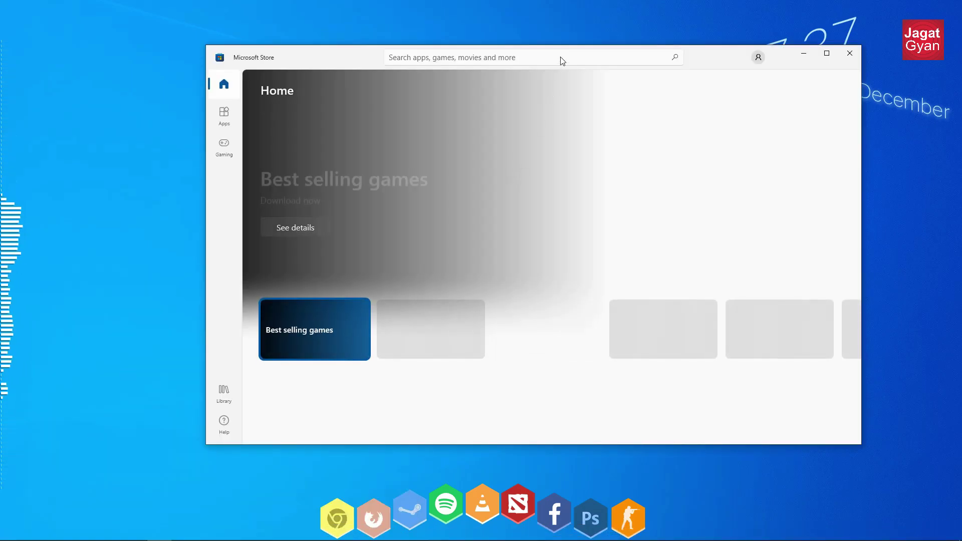
click(389, 57)
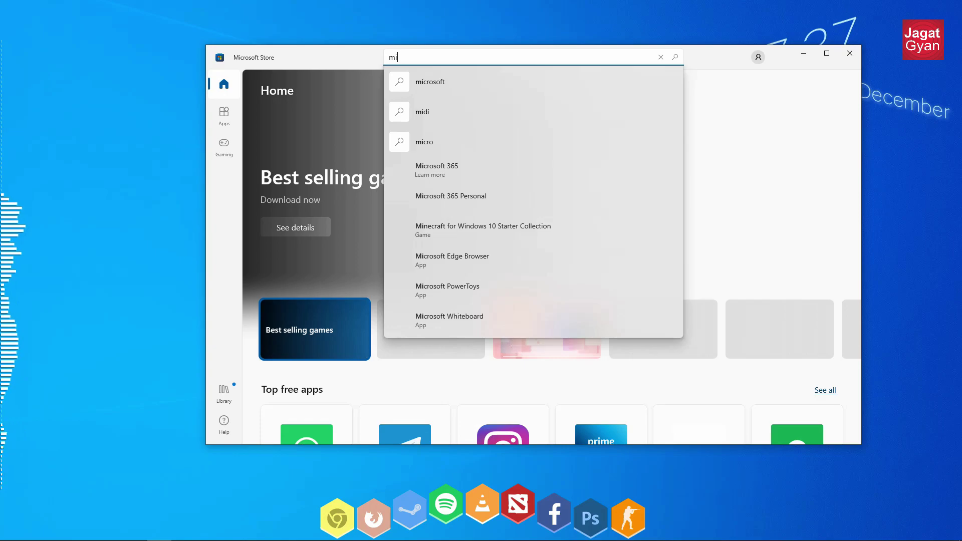
text(l)
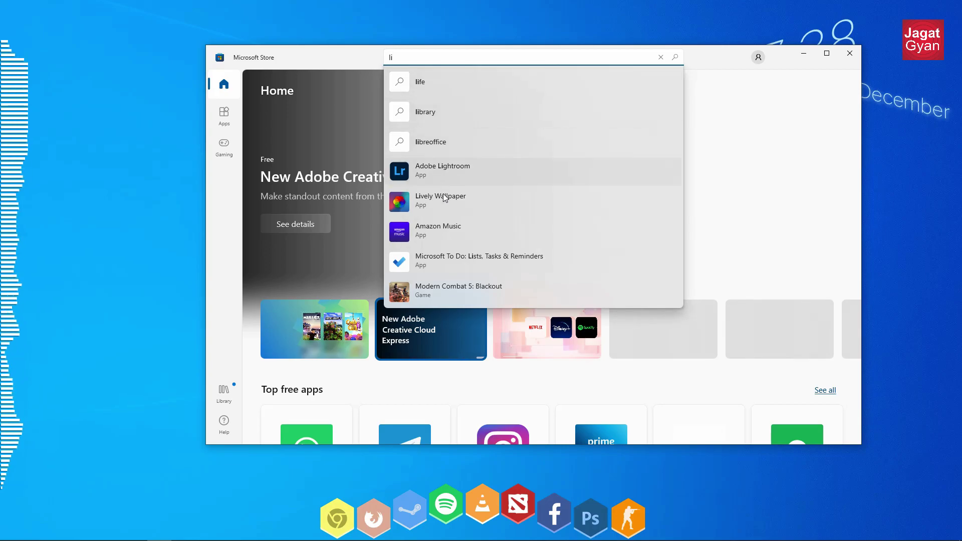
click(489, 205)
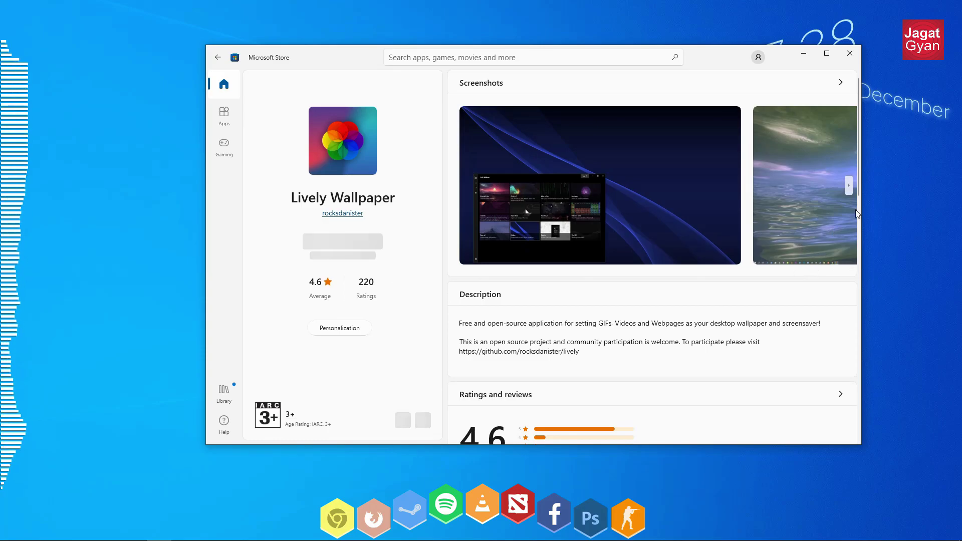
click(850, 54)
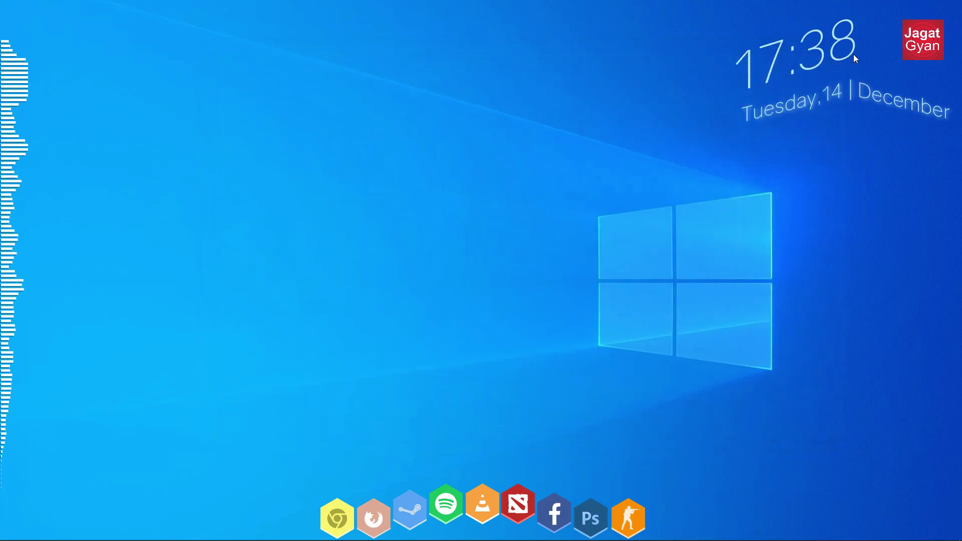
Launch Lively Wallpaper to apply the green grass wallpaper, and refresh the desktop
key(super)
text(li)
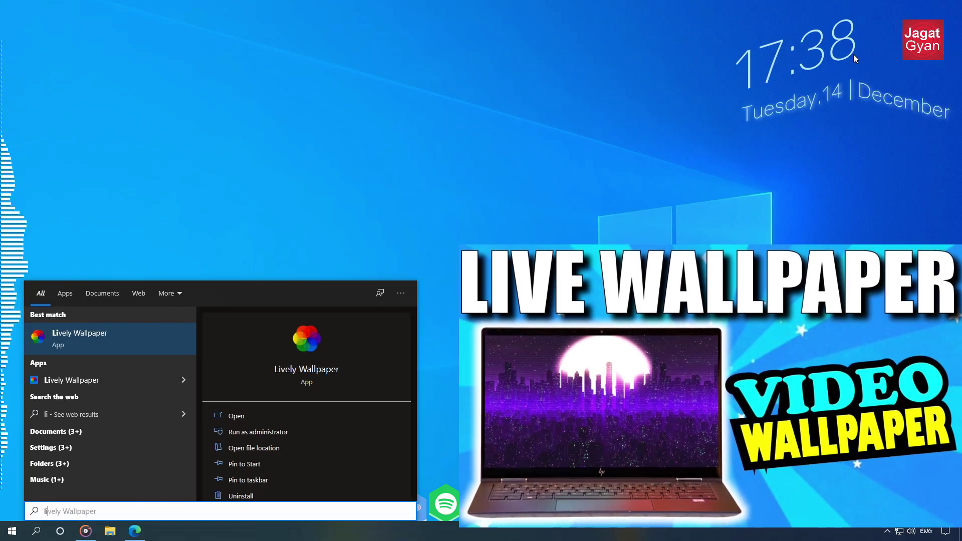
key(Return)
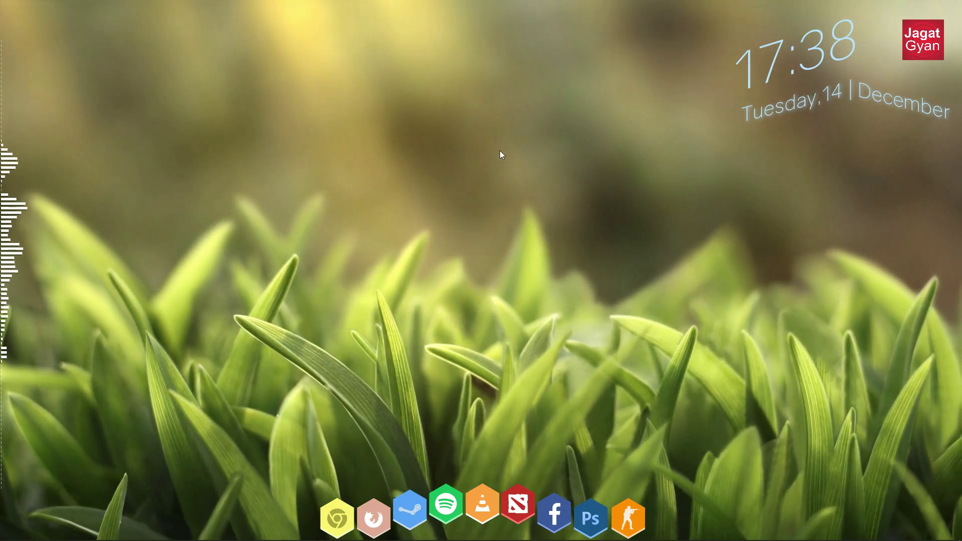
right_click(501, 152)
click(529, 180)
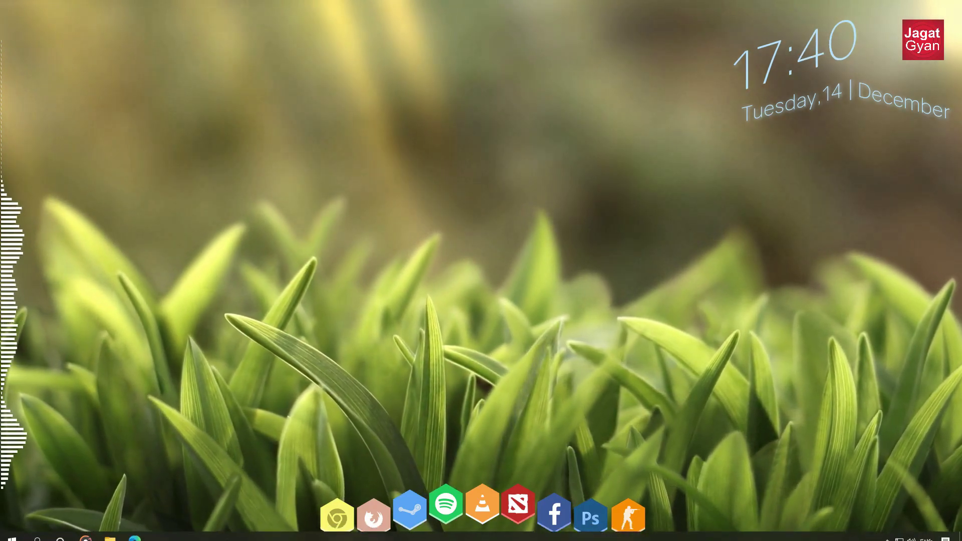
Switch to Microsoft Edge and download TaskbarX_1.7.3.0_x64.zip from the TaskbarX releases page on GitHub
click(135, 530)
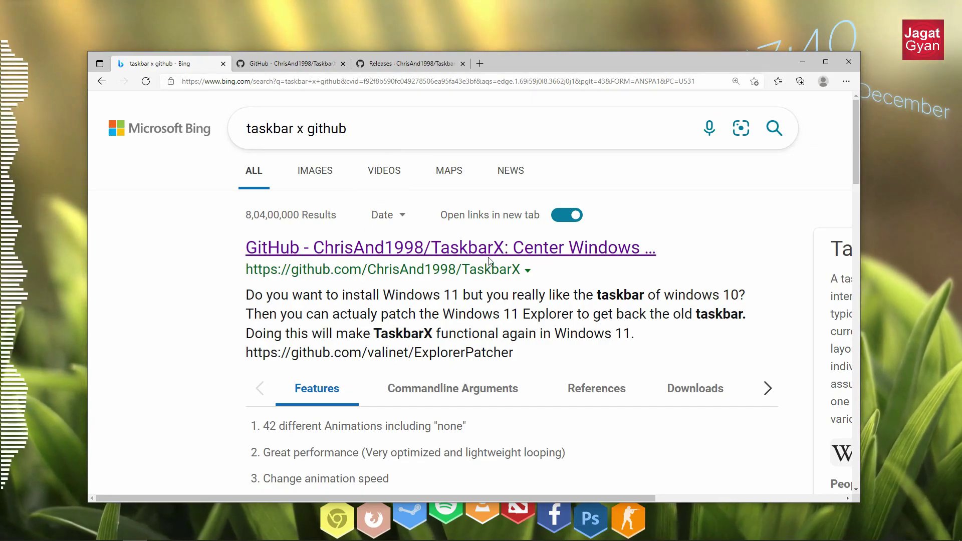
click(295, 65)
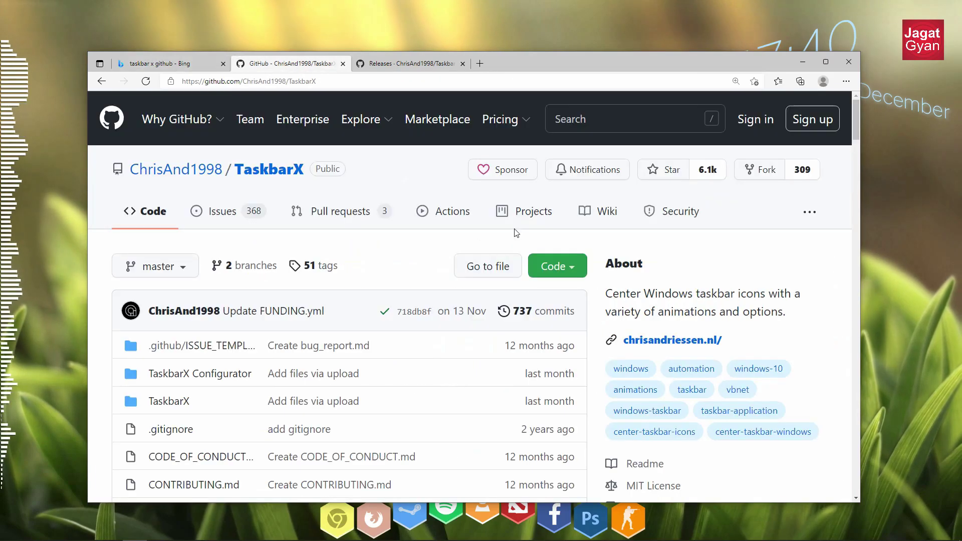
scroll(575, 324, down, 3)
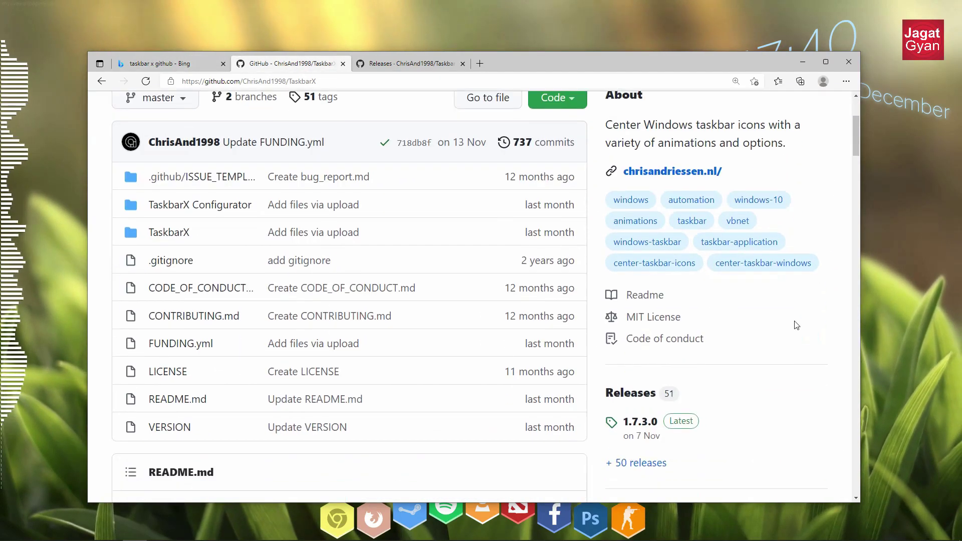
click(627, 378)
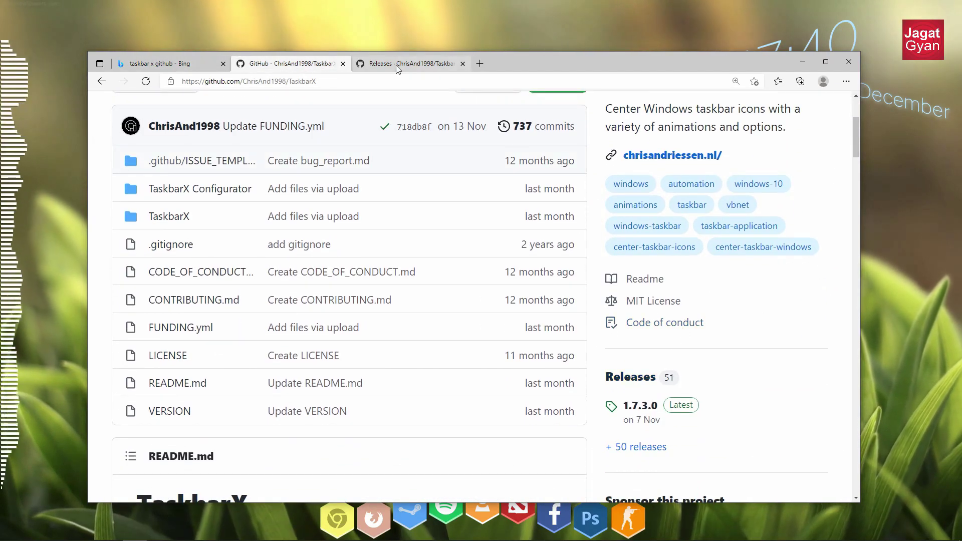
scroll(409, 342, down, 5)
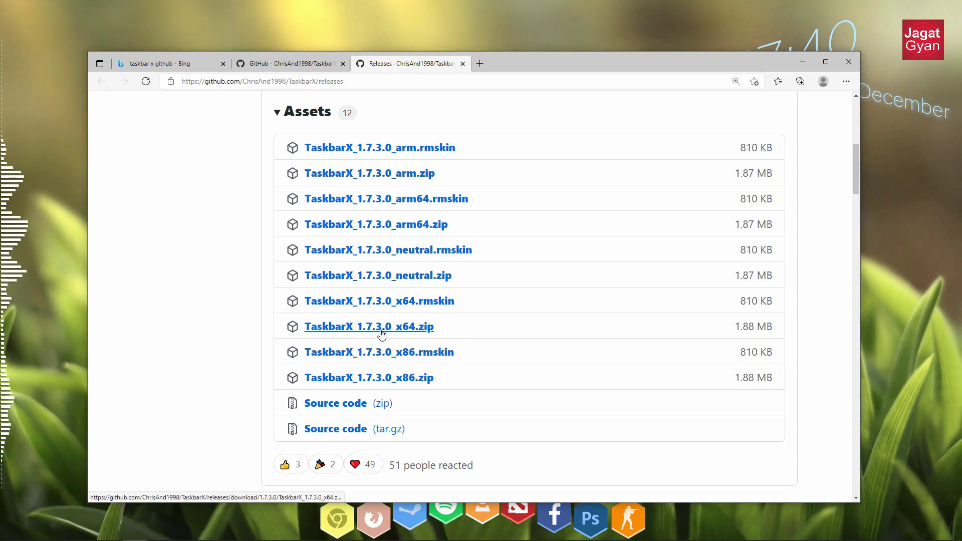
click(416, 333)
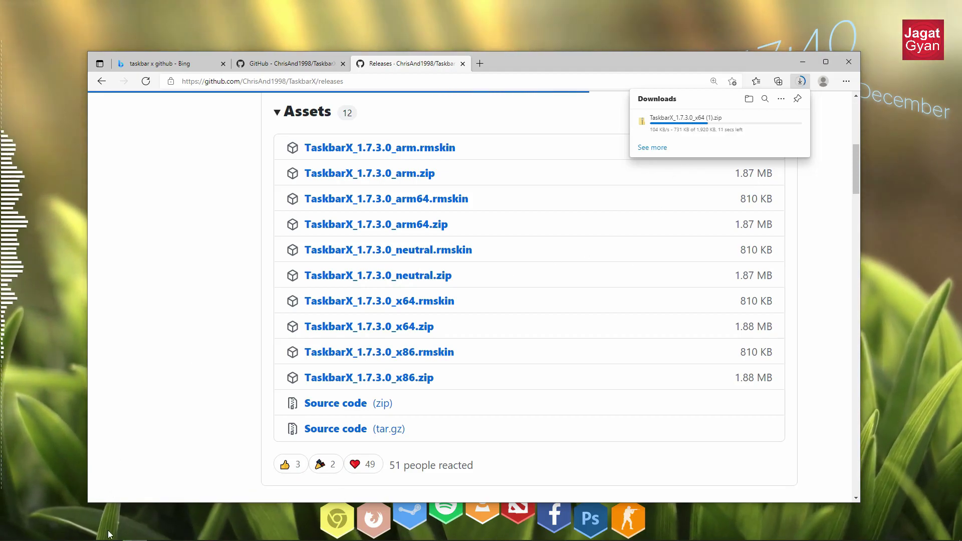
Open the Downloads folder in File Explorer and delete the duplicate archive TaskbarX_1.7.3.0_x64 (1)
mouse_move(85, 536)
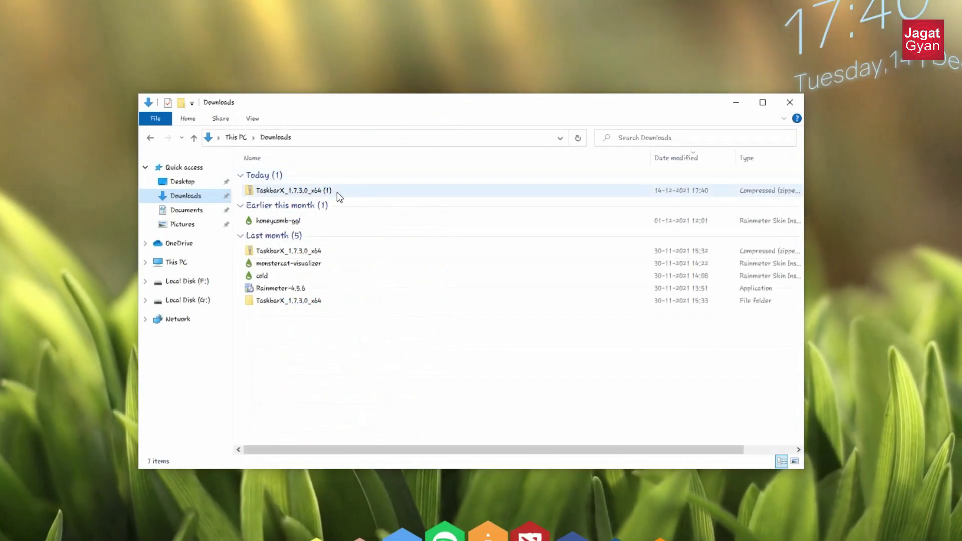
click(336, 192)
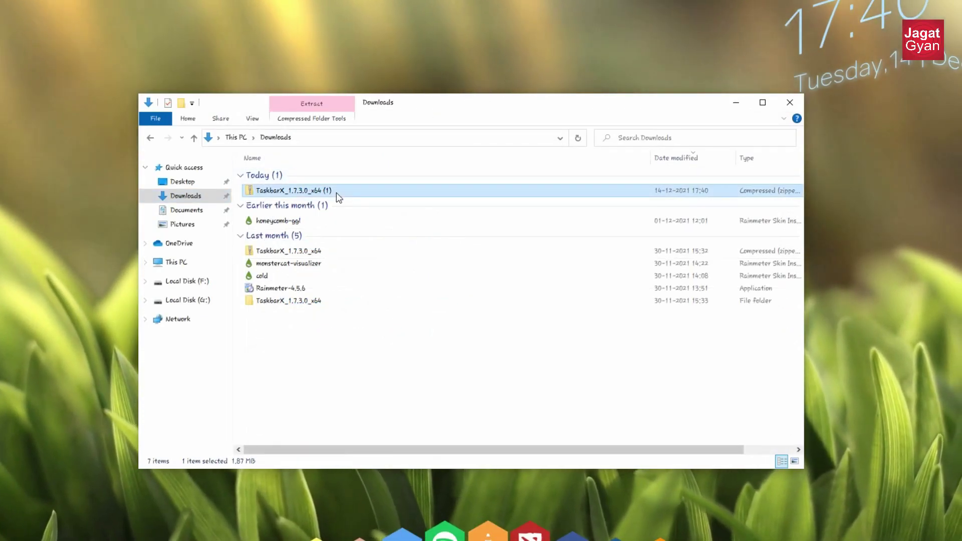
key(Delete)
Extract the TaskbarX_1.7.3.0_x64 archive into its default folder in Downloads, replacing the existing files
click(312, 223)
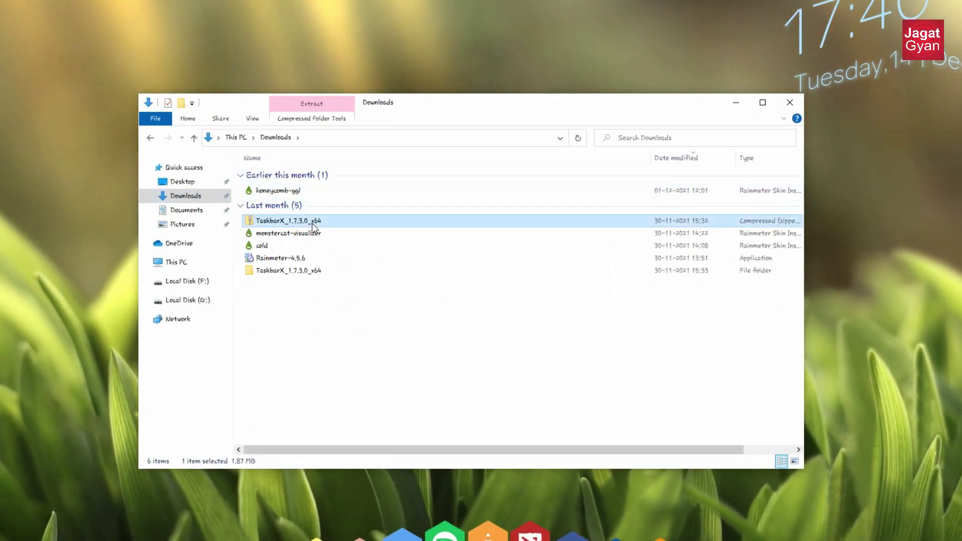
right_click(312, 224)
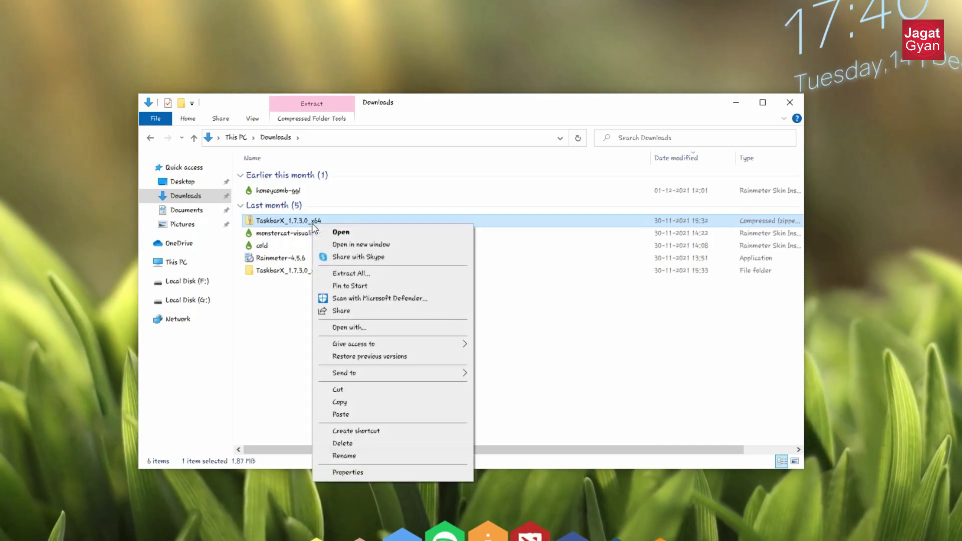
click(366, 274)
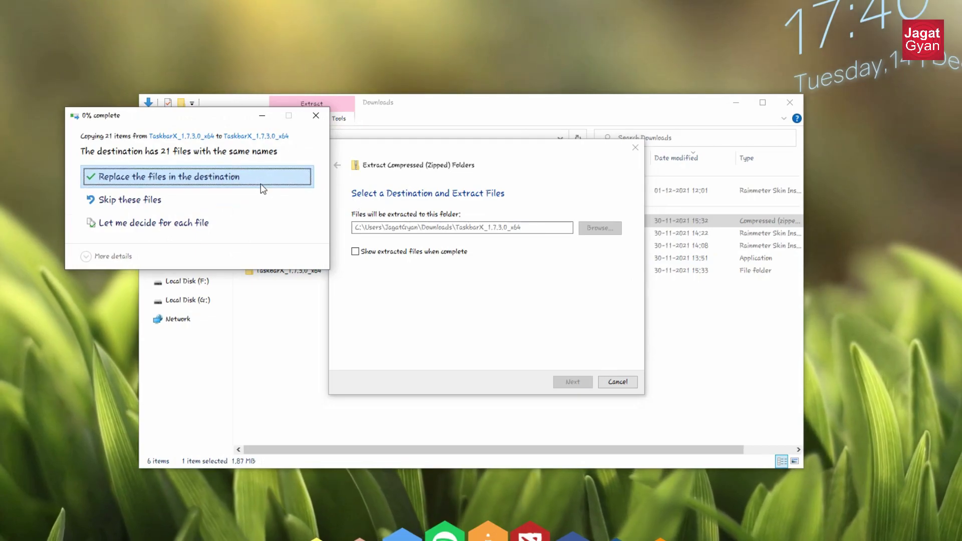
click(261, 185)
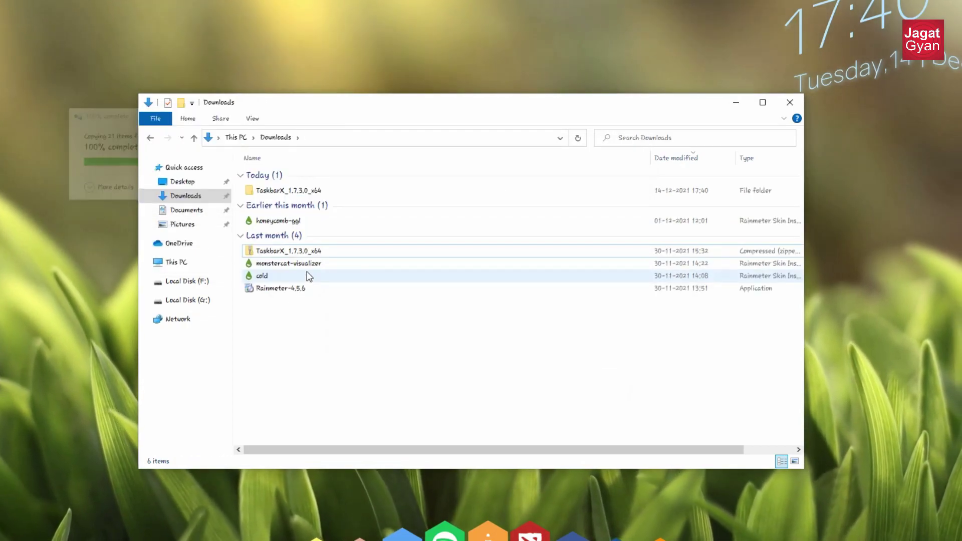
Open the extracted TaskbarX_1.7.3.0_x64 folder, show its files as a list, and run TaskbarX despite the SmartScreen warning
click(300, 190)
double_click(300, 190)
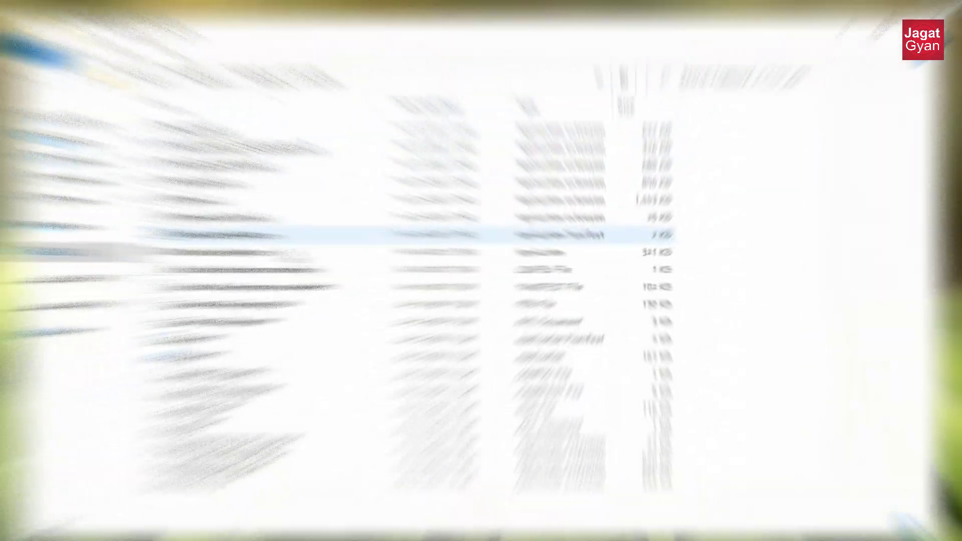
key(ctrl+shift+5)
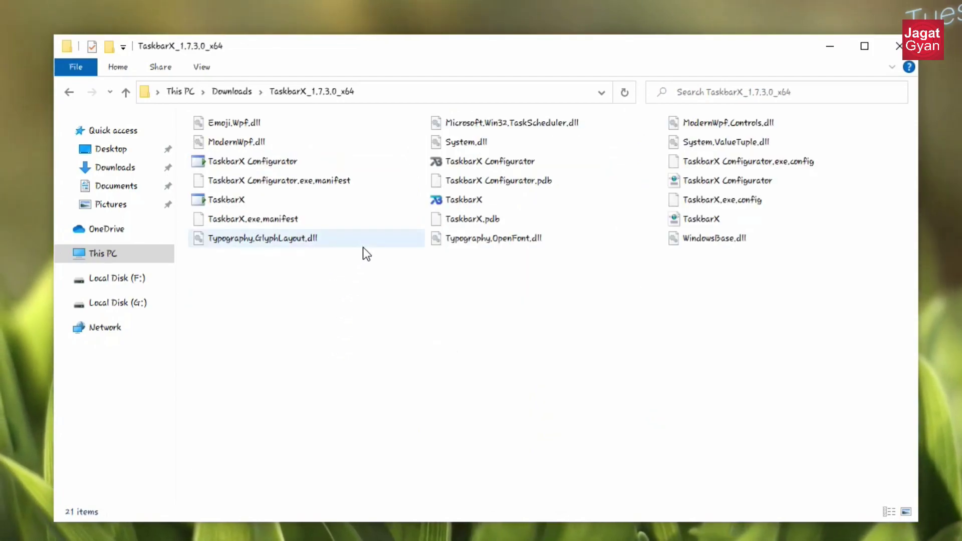
key(ctrl+shift+5)
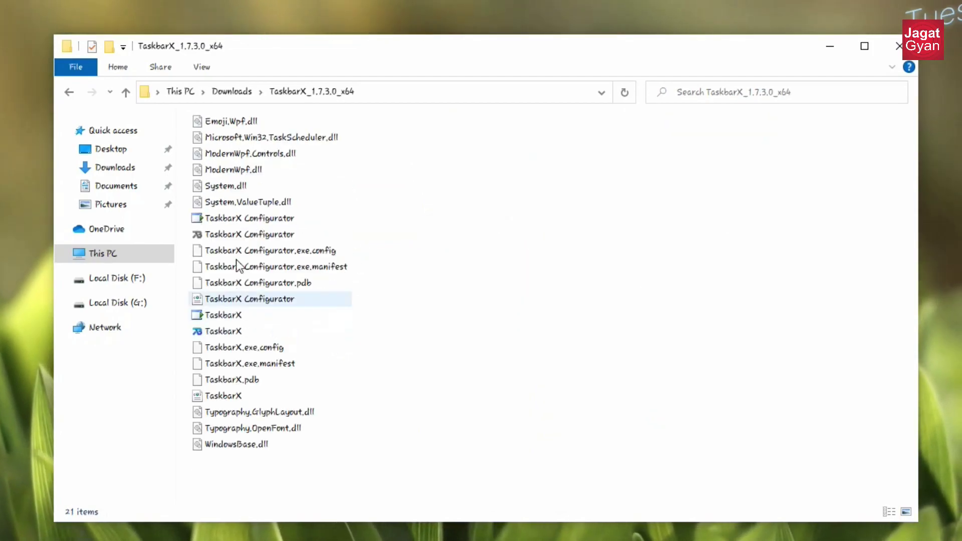
double_click(252, 336)
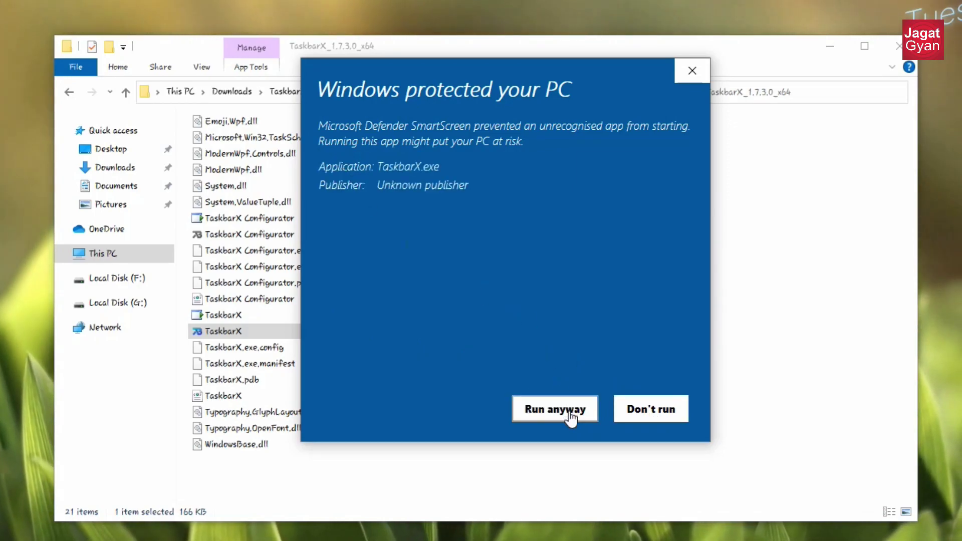
click(570, 419)
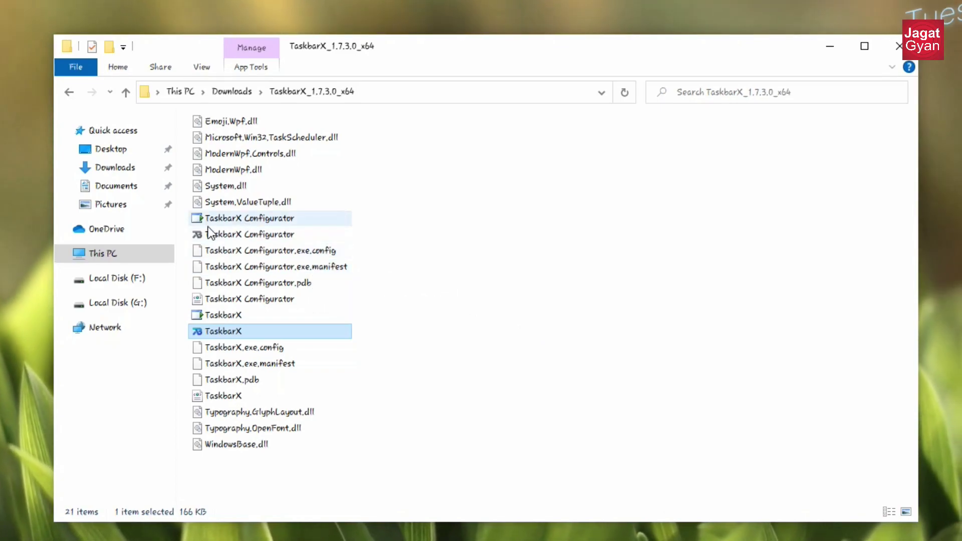
Launch the TaskbarX Configurator application, allow it through SmartScreen, and close the folder window
click(263, 236)
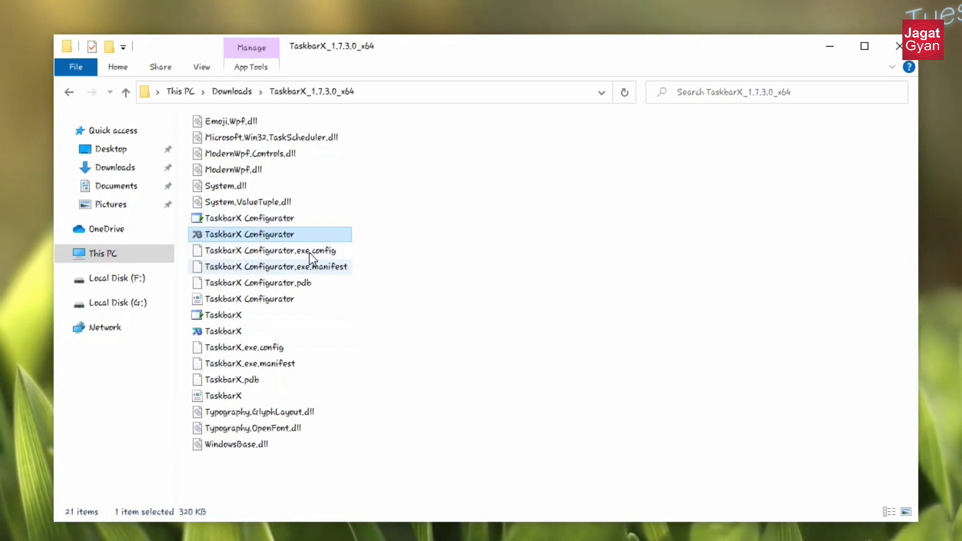
double_click(233, 234)
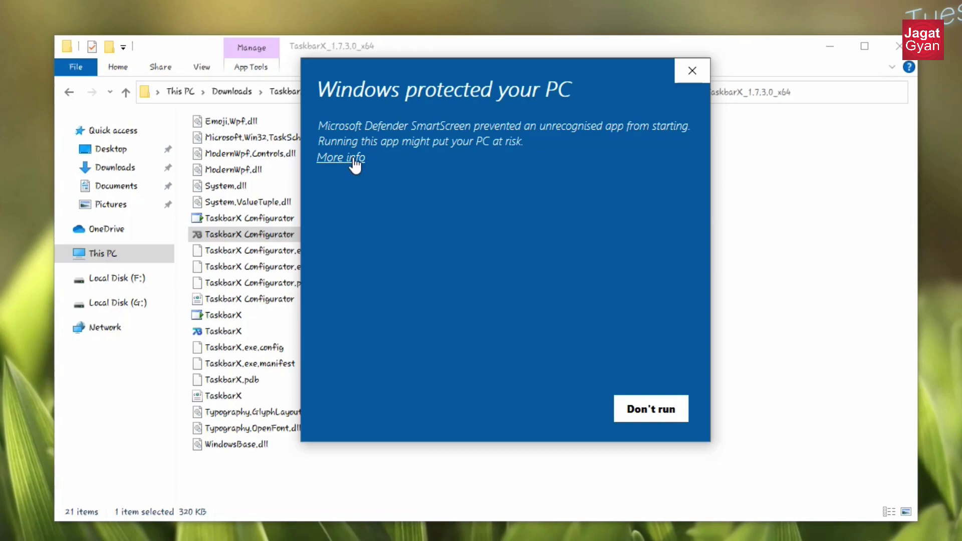
click(353, 159)
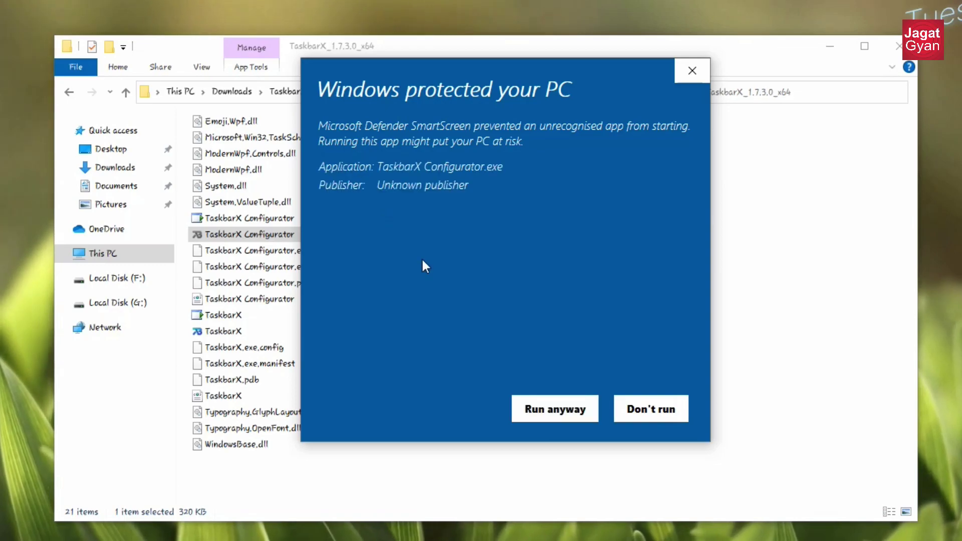
click(559, 410)
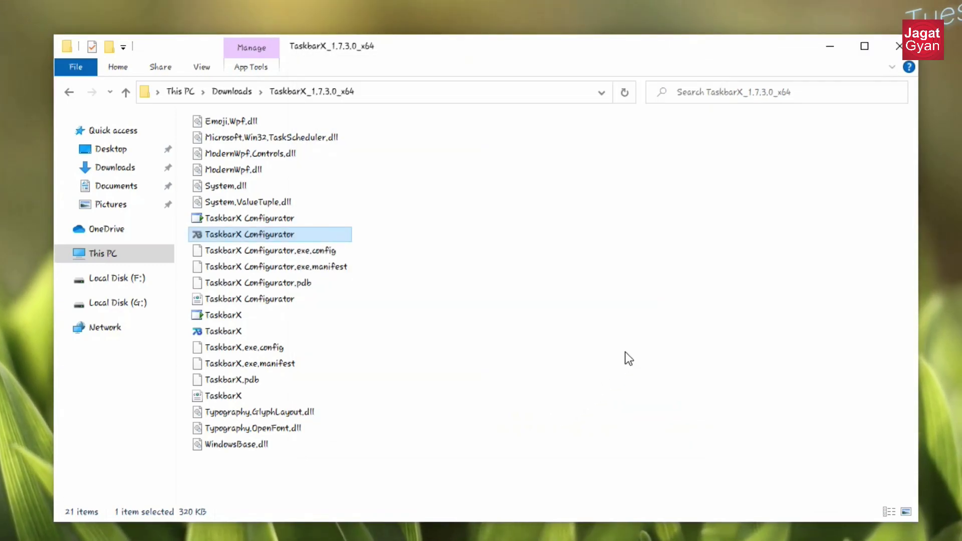
click(898, 46)
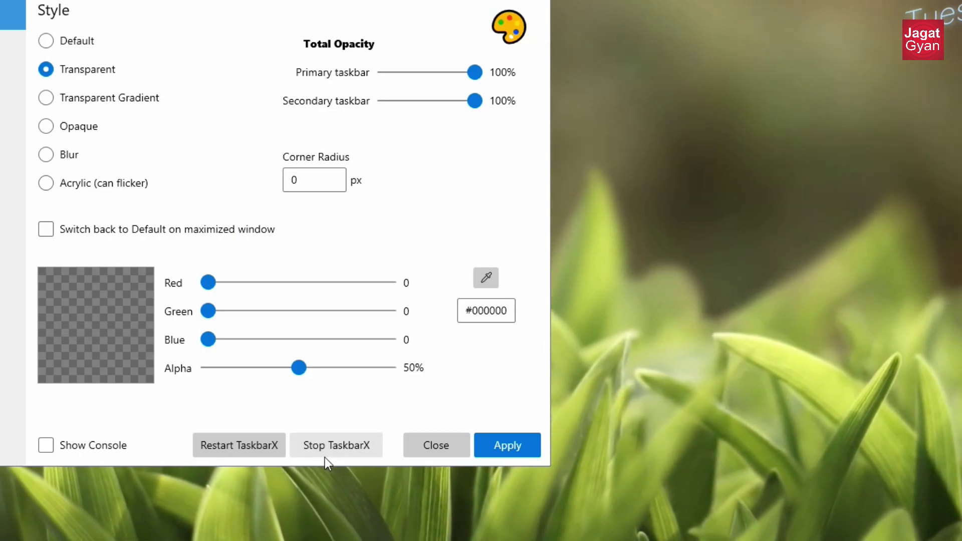
Reopen the TaskbarX_1.7.3.0_x64 folder in Downloads to locate the TaskbarX Configurator application, and close the window
key(super+e)
click(115, 168)
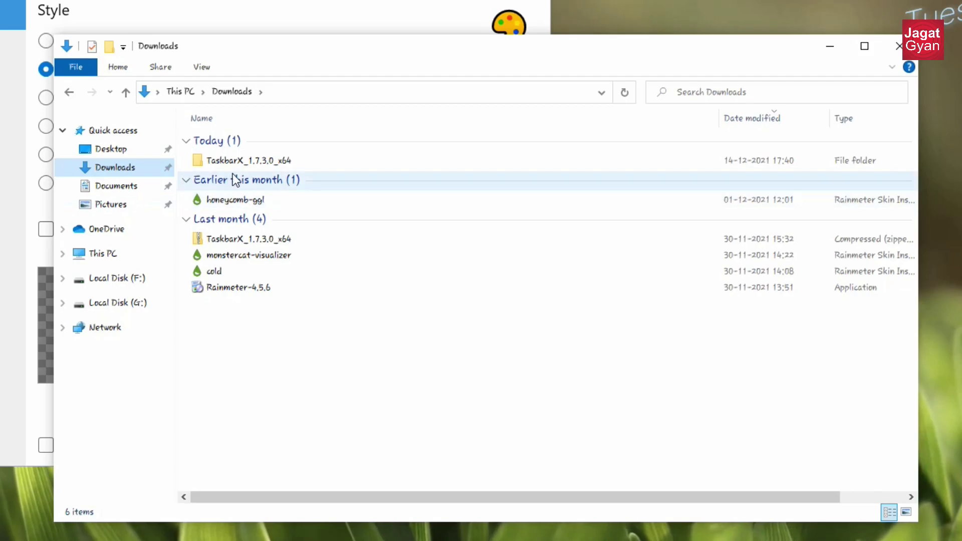
double_click(245, 161)
click(230, 234)
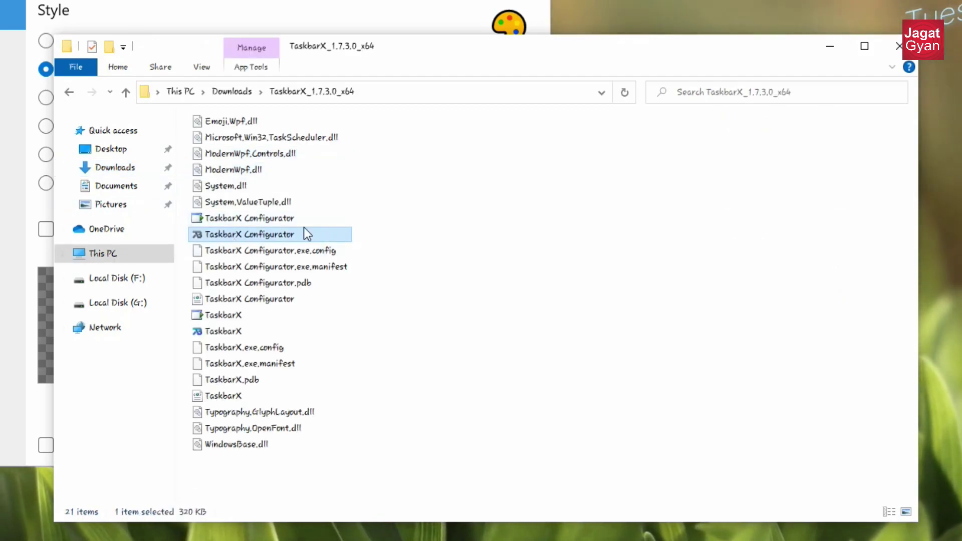
click(894, 49)
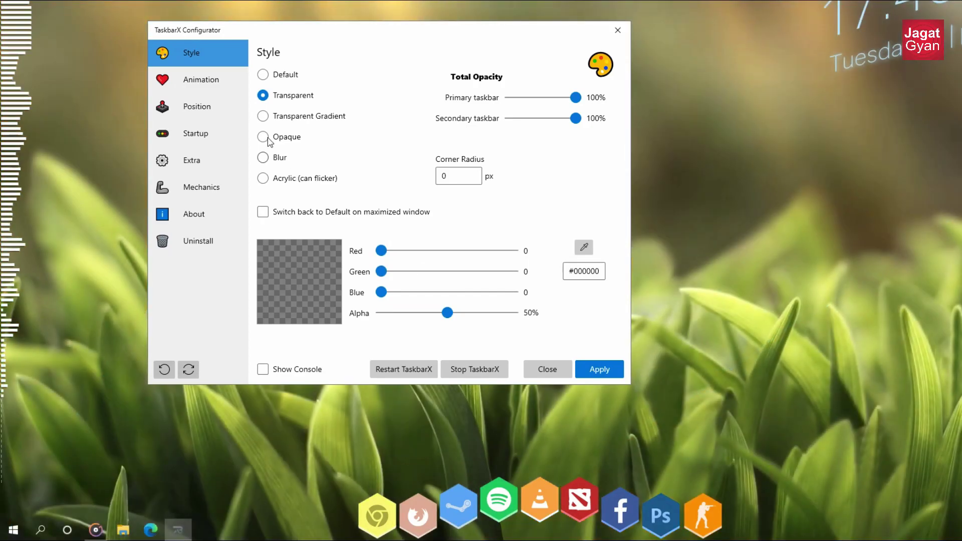
Turn off Don't center Taskbar in the TaskbarX position settings and apply the change
click(203, 80)
click(200, 107)
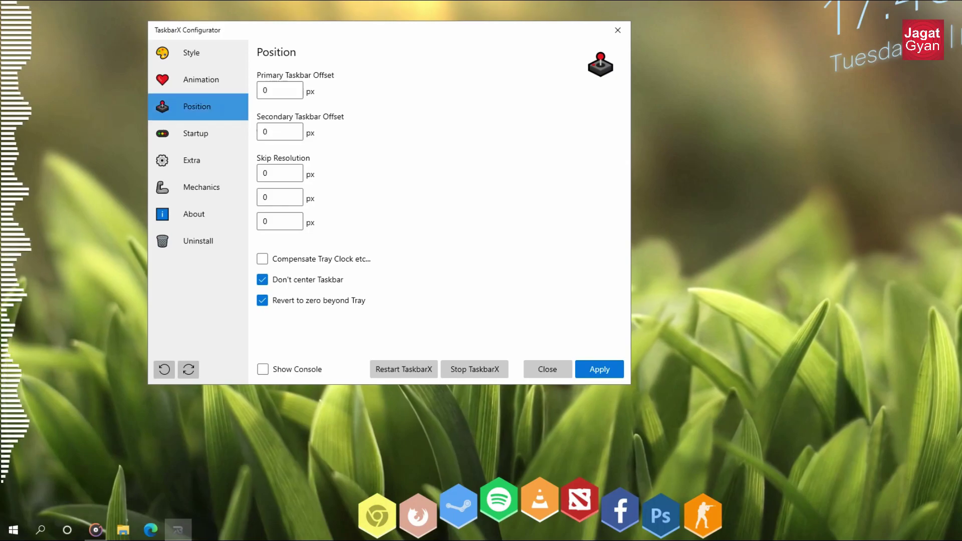
click(289, 92)
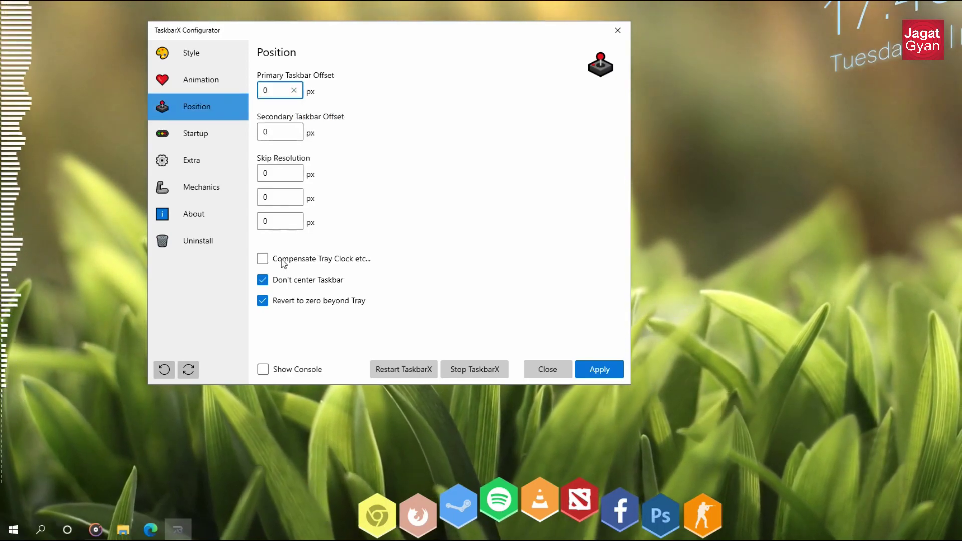
click(303, 280)
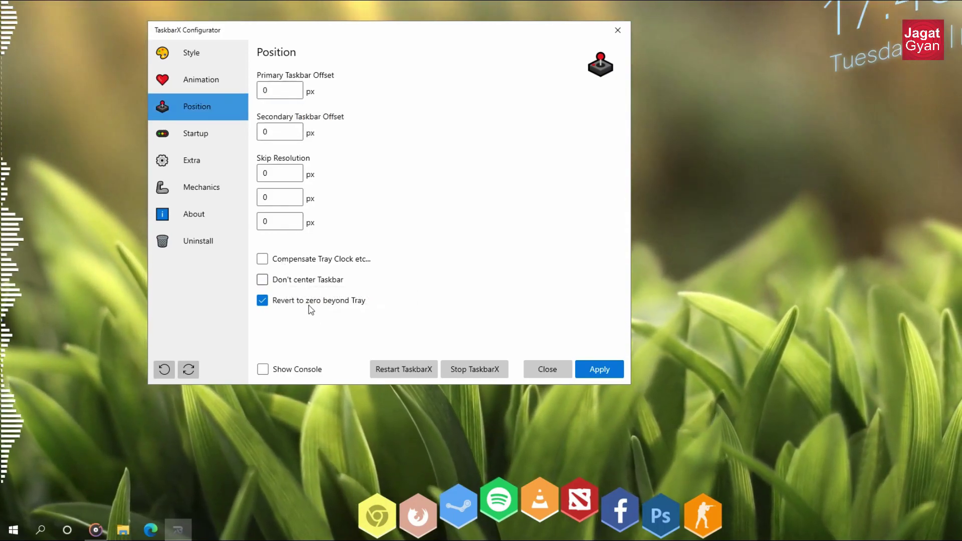
click(608, 373)
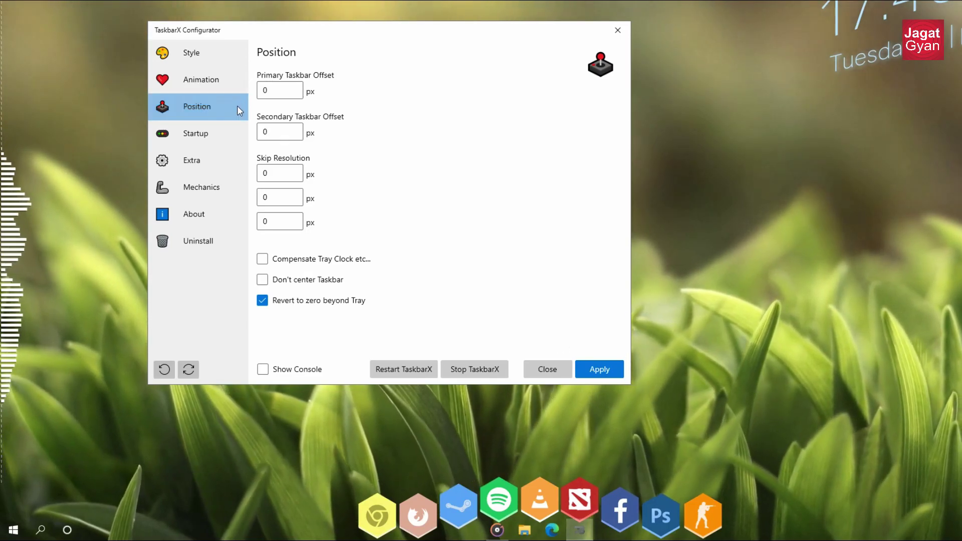
Review the Startup, Extra, Mechanics and About settings, apply the TaskbarX configuration, and close the Configurator
click(214, 135)
click(210, 162)
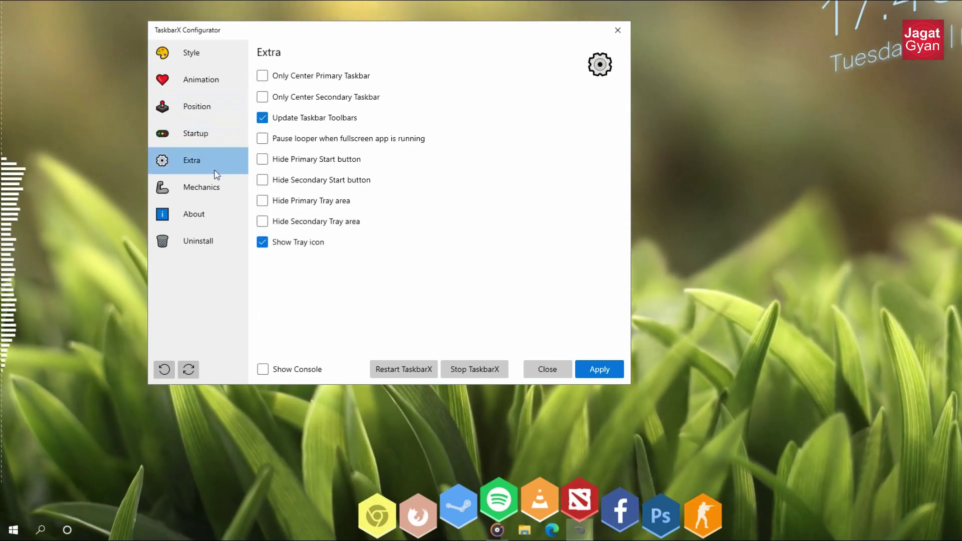
click(208, 194)
click(211, 215)
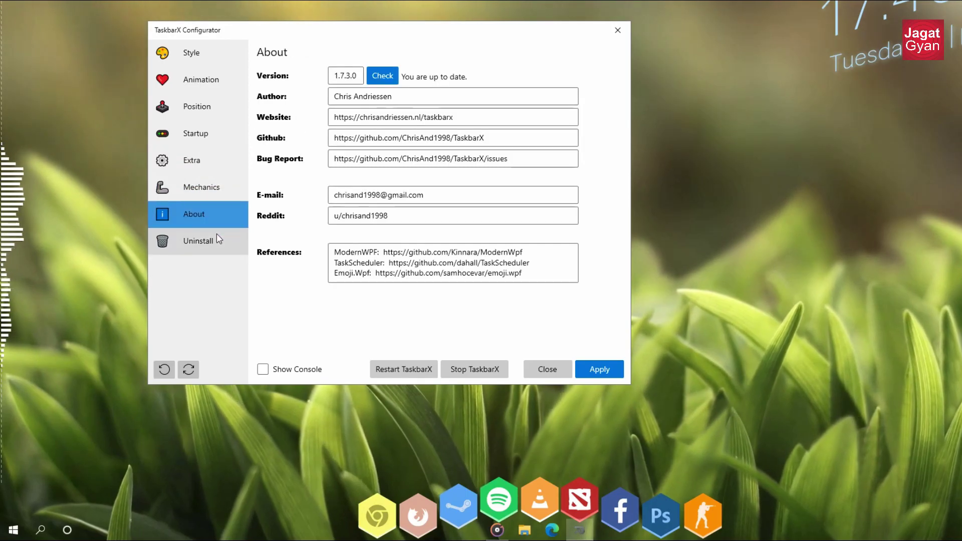
click(604, 373)
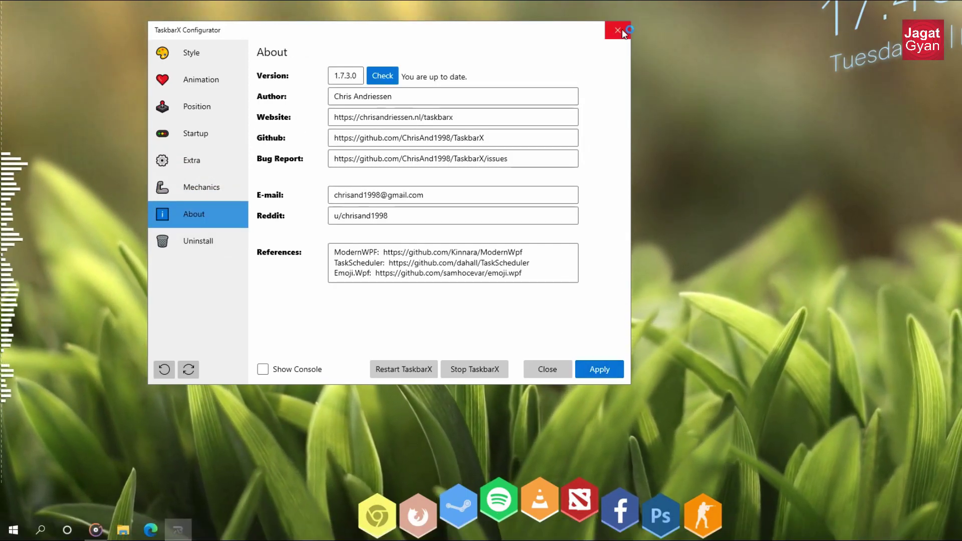
click(623, 34)
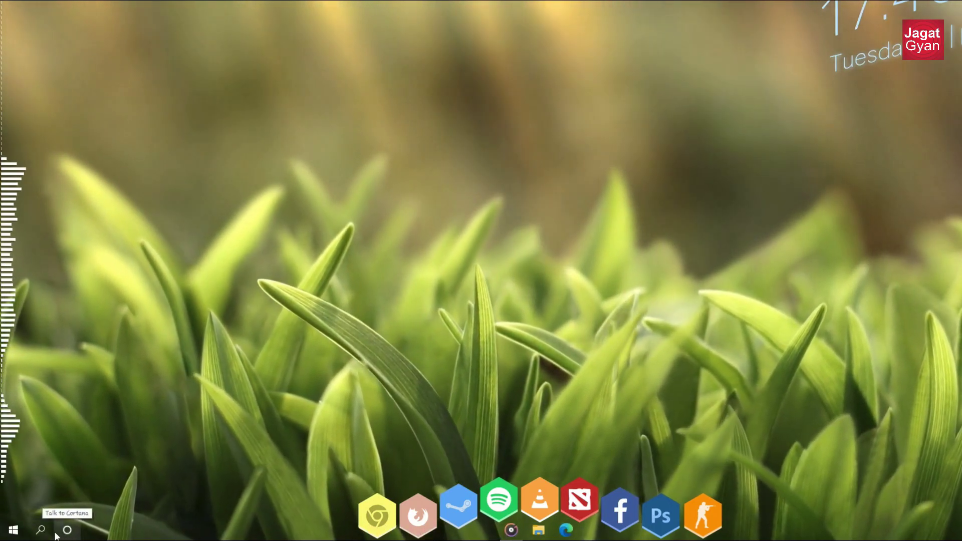
Hide the Cortana button and set Search to Hidden on the taskbar
right_click(136, 537)
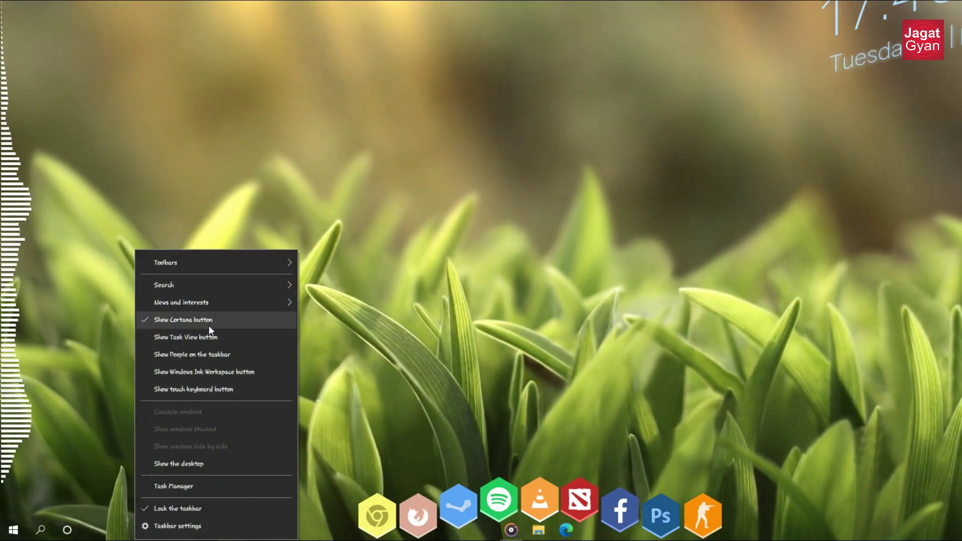
click(209, 324)
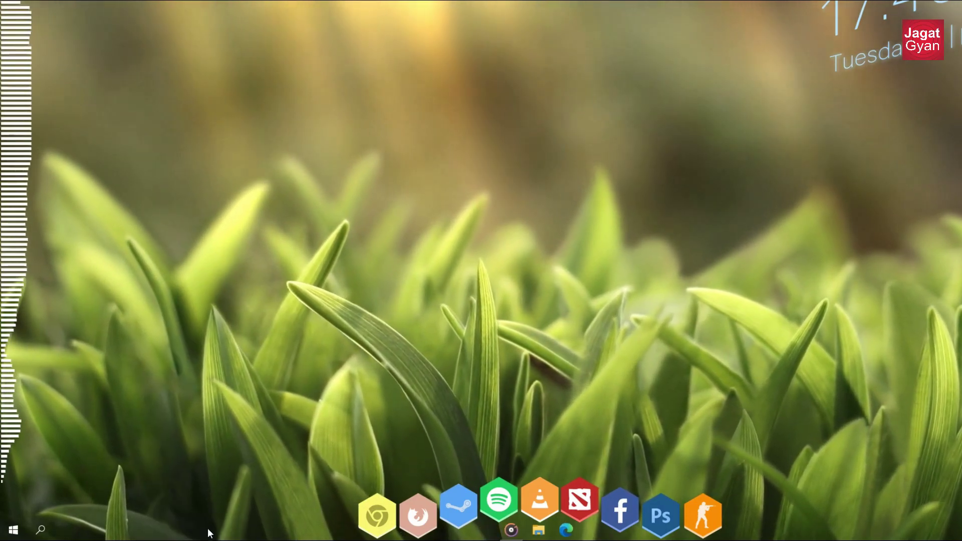
right_click(207, 528)
mouse_move(260, 273)
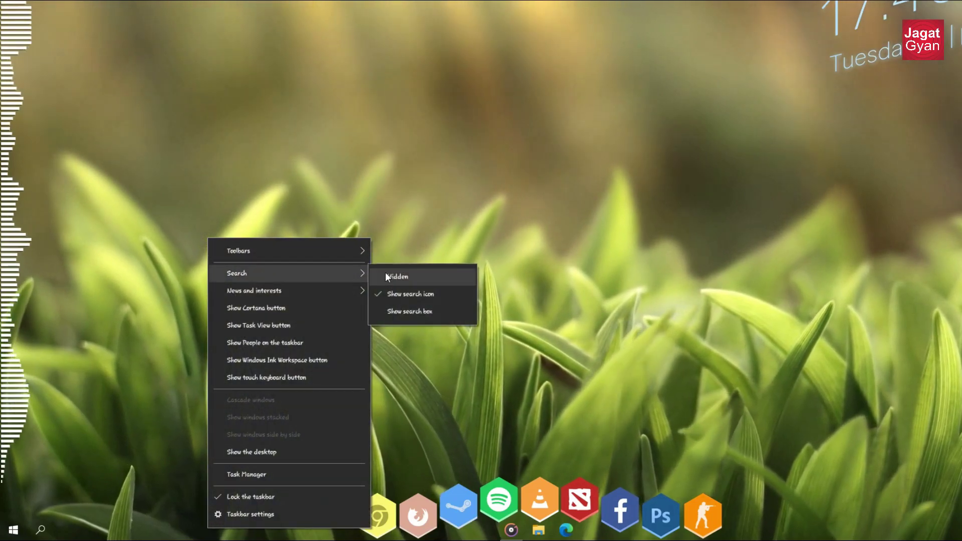
click(415, 278)
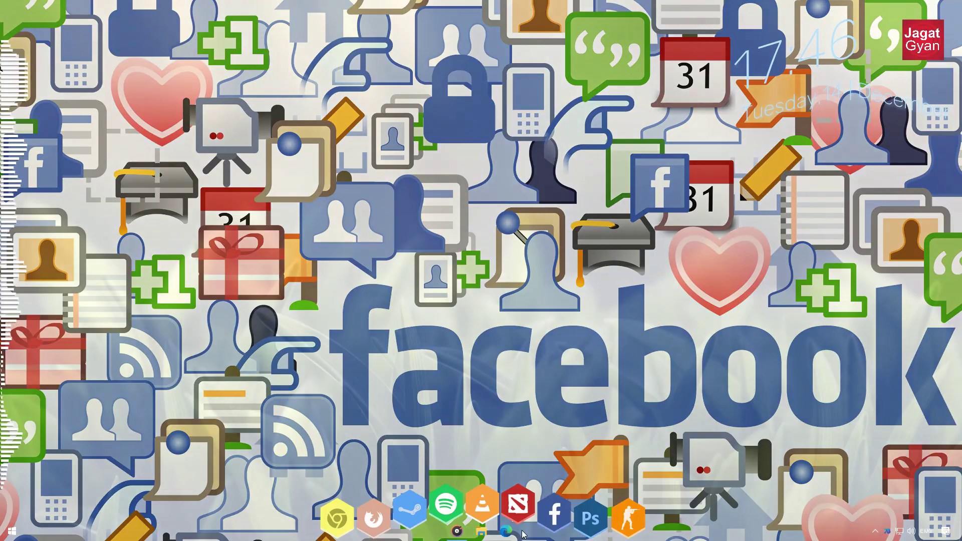
Switch to Microsoft Edge and preview the Howling AT-AT and Clean Daft Punk setup desktops in the Rainmeter Community Showcase
click(506, 531)
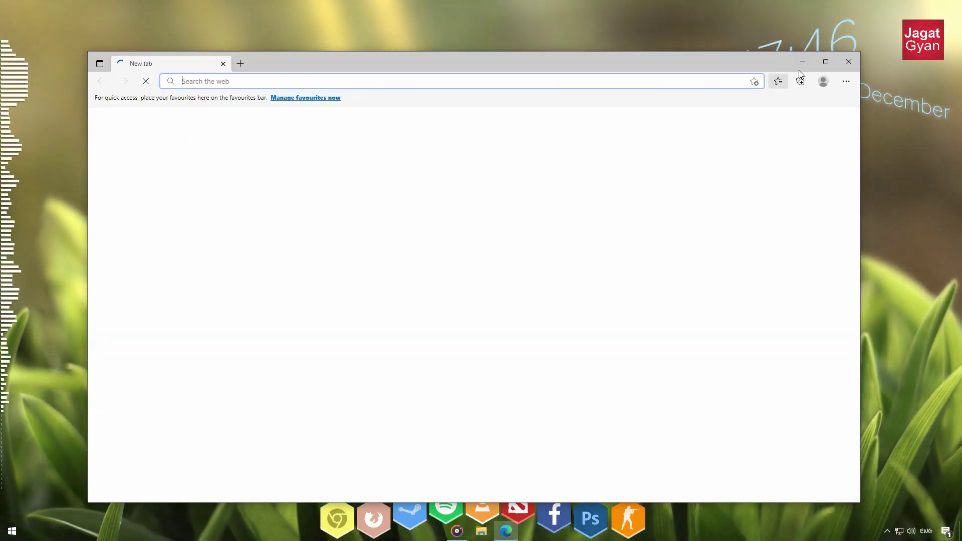
click(801, 62)
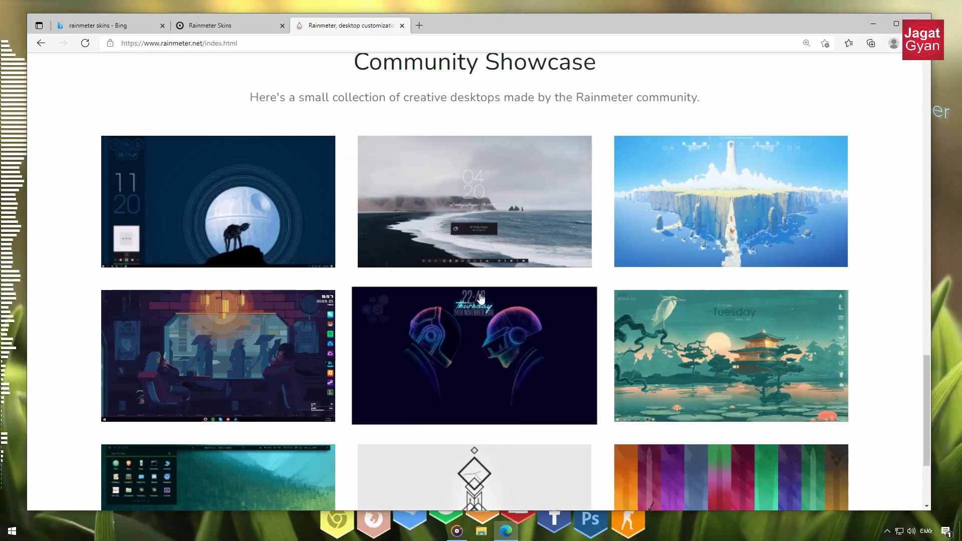
click(269, 223)
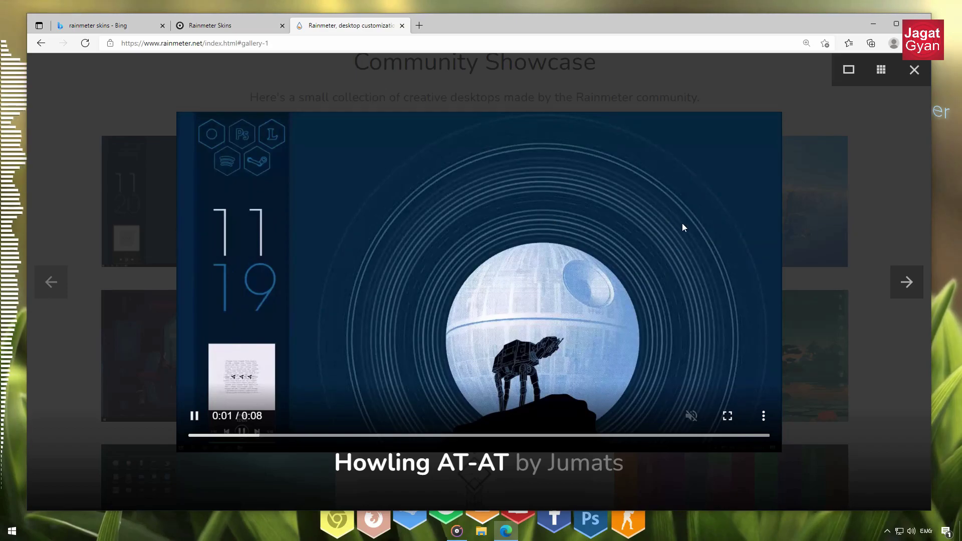
click(867, 236)
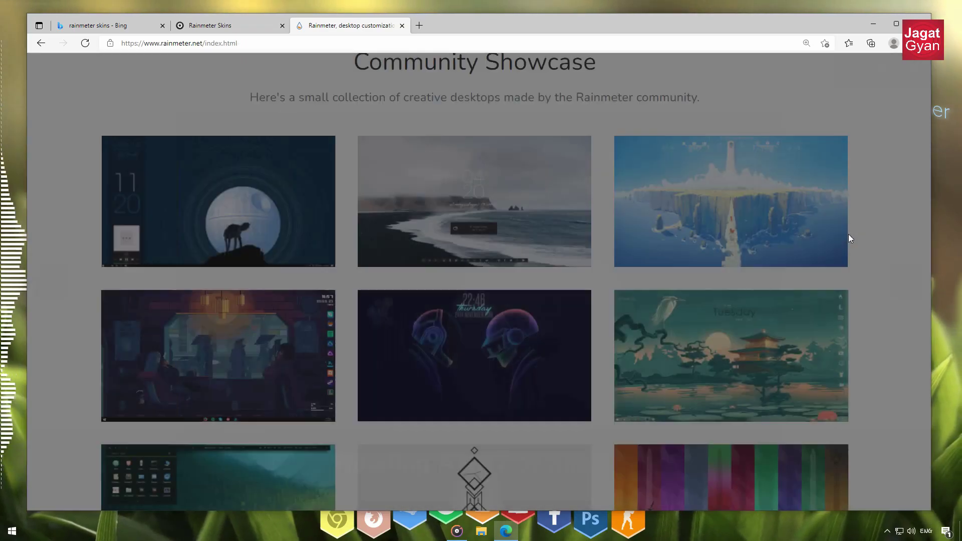
click(498, 333)
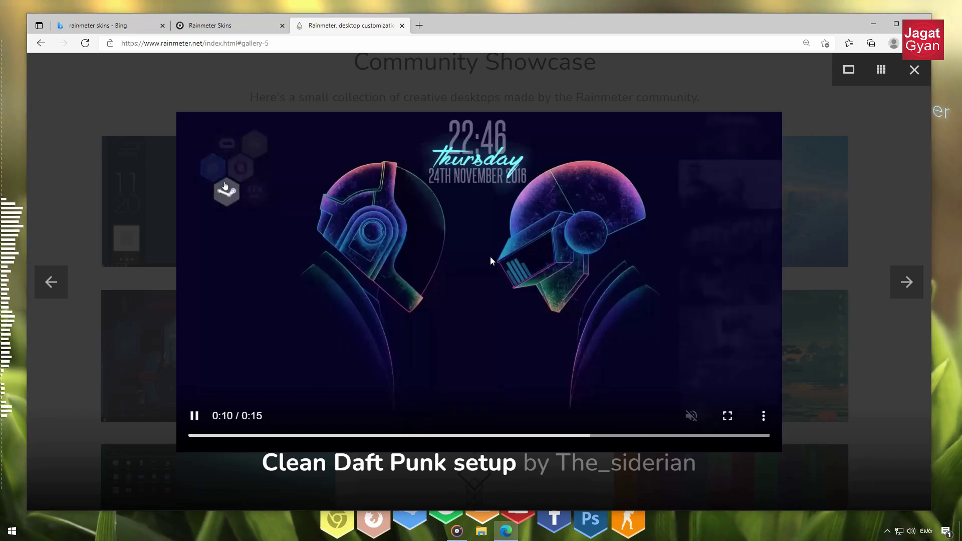
click(244, 436)
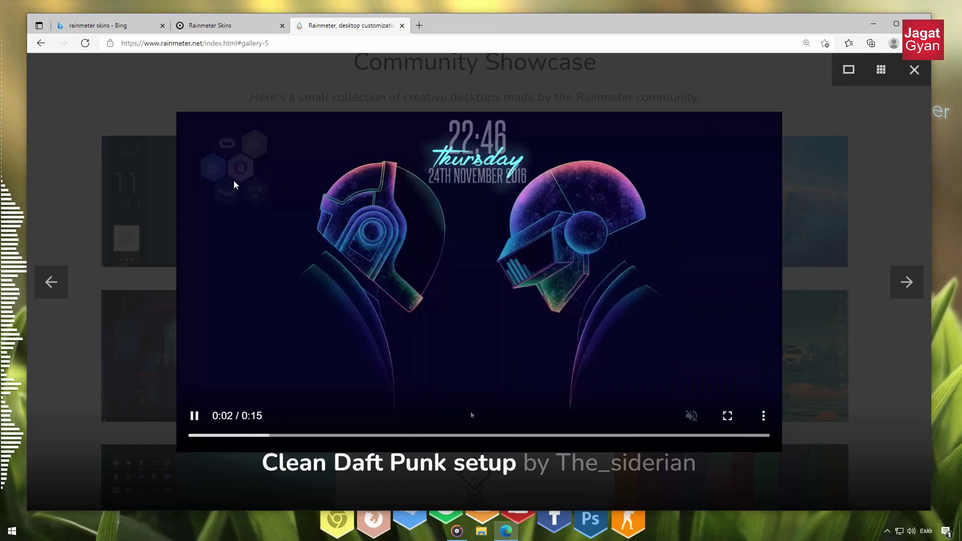